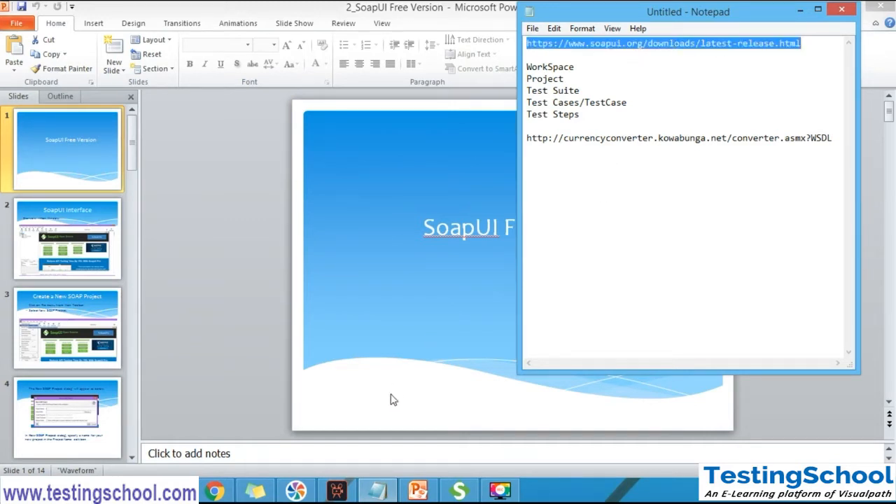
click(215, 491)
click(232, 35)
text(https://www.soapui.org/downloads/latest-release.html)
key(Return)
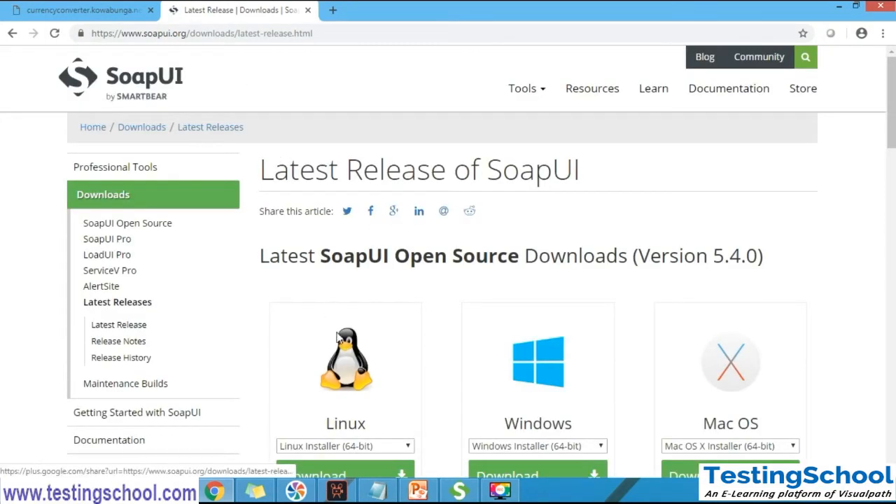
Highlight the SoapUI Open Source version on the download page and compare it with the installed SoapUI window
drag(892, 119, 891, 141)
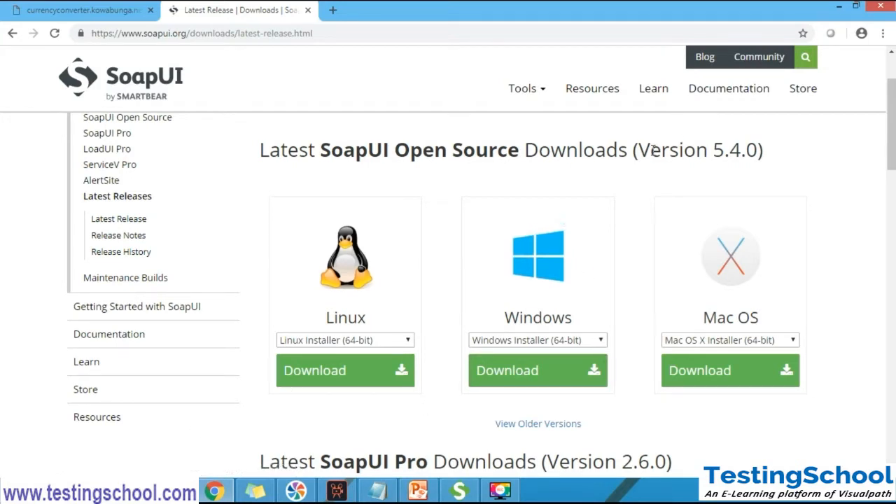
drag(640, 151, 757, 152)
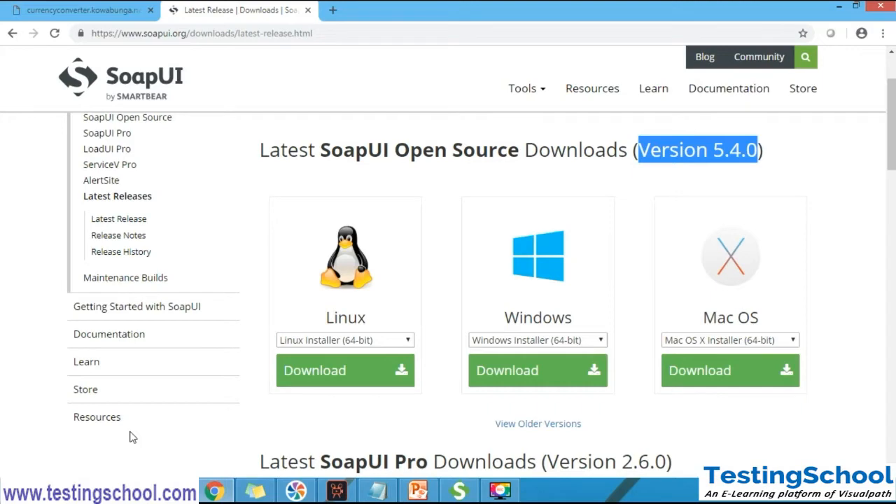
click(457, 492)
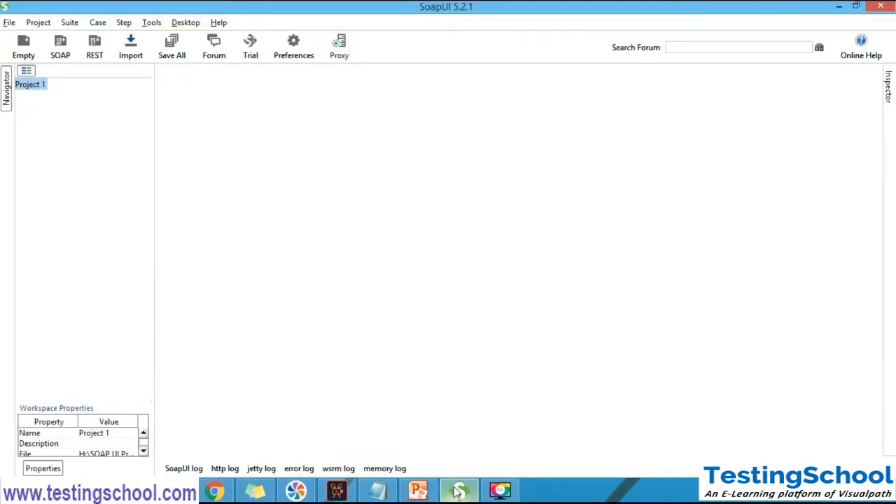
click(456, 492)
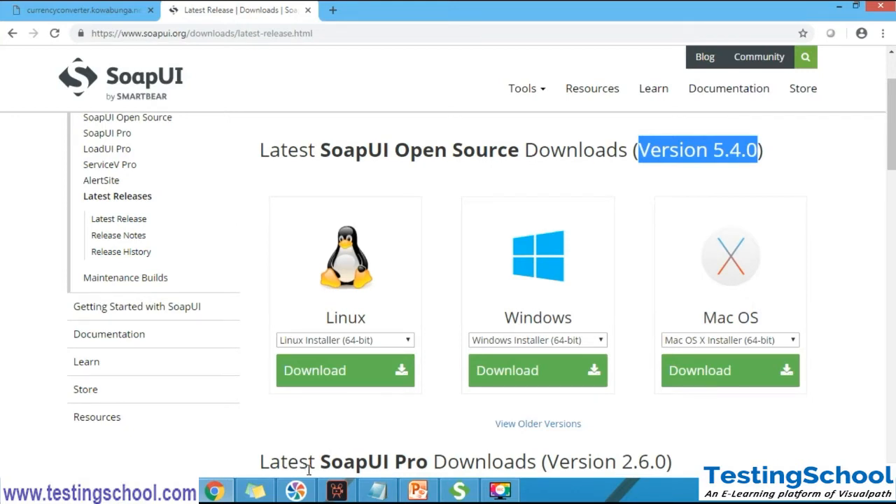
Switch to Notepad and add the text "Adminis" below the currency converter WSDL address
click(373, 493)
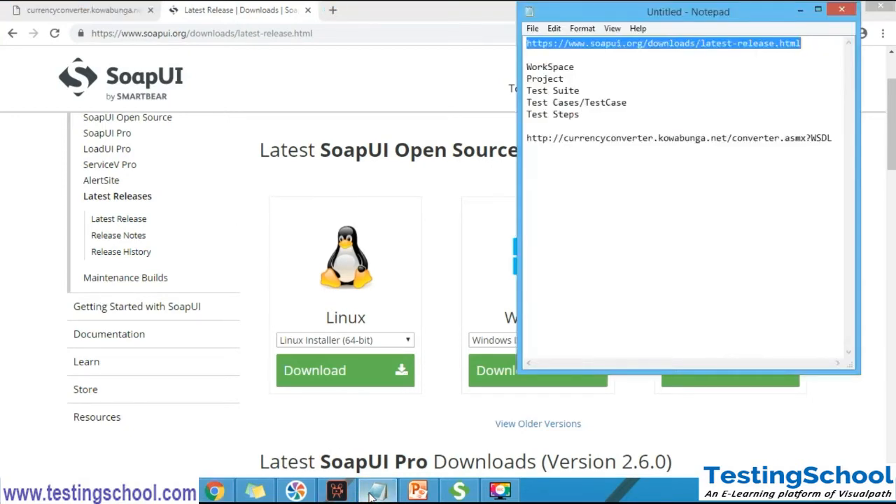
click(582, 185)
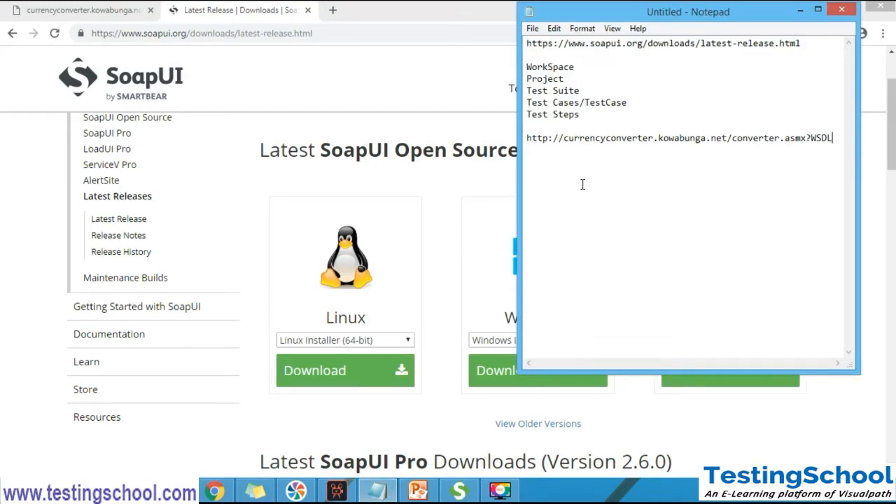
text(Adminis)
Show the desktop and open SoapUI 5.2.1 from its shortcut
key(super+d)
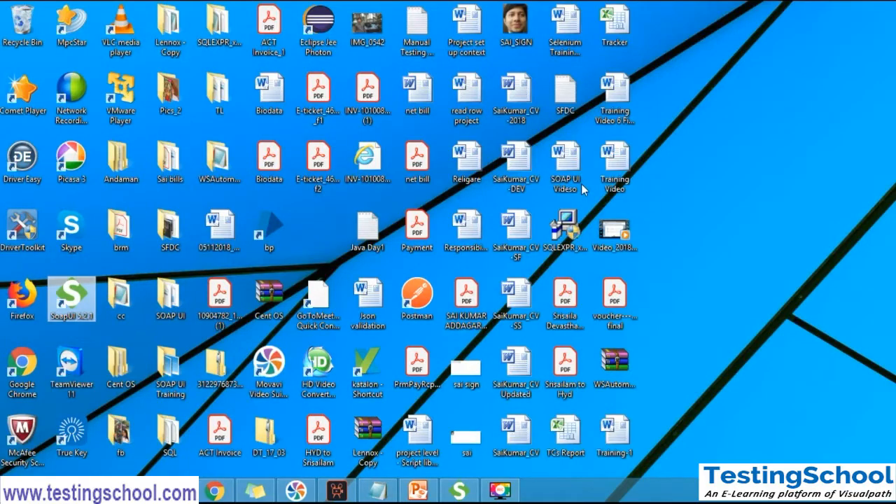
click(738, 231)
click(78, 286)
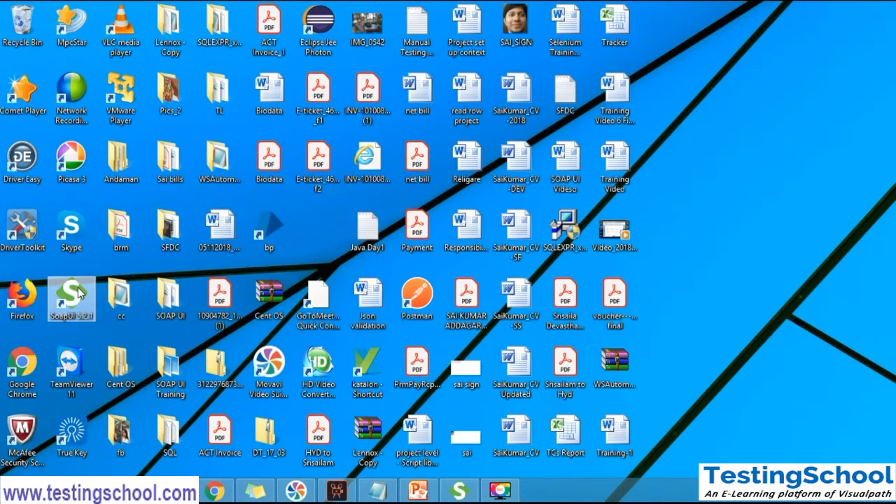
double_click(80, 293)
Return to Chrome and highlight the version text in the SoapUI Open Source downloads heading
click(215, 490)
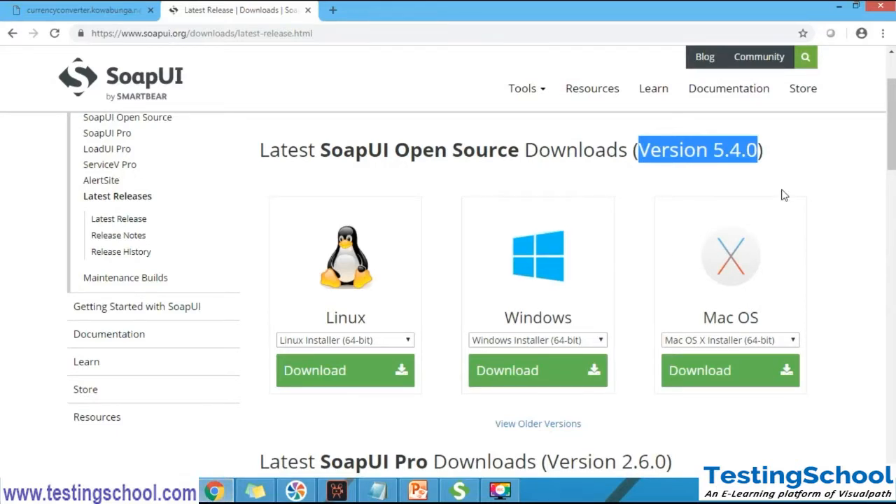
click(649, 145)
drag(638, 150, 761, 151)
Show the desktop and bring the running SoapUI window to the front
key(super+d)
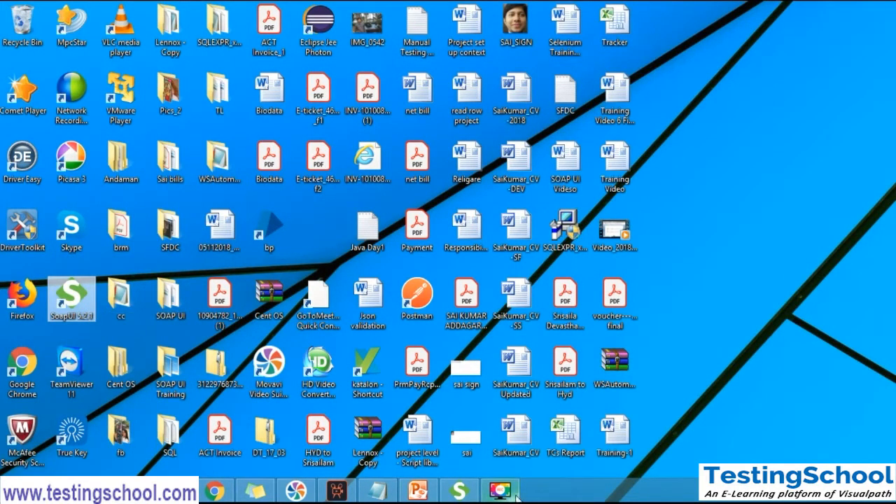
click(460, 492)
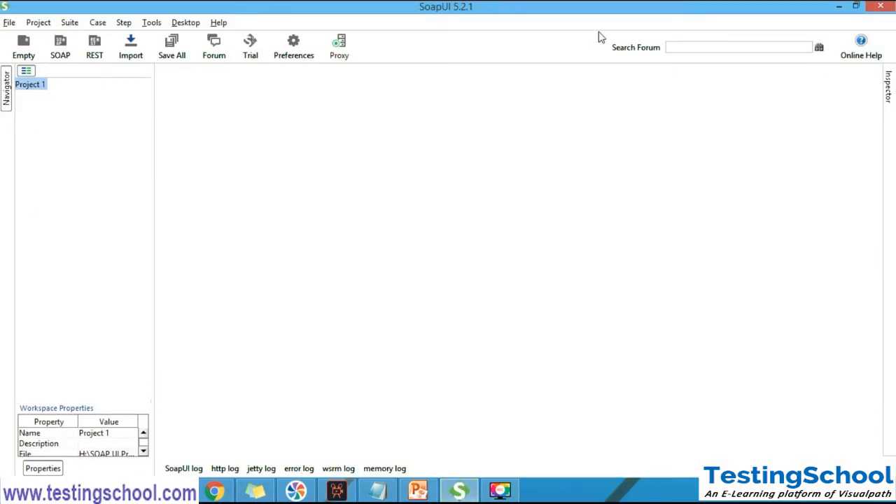
click(501, 491)
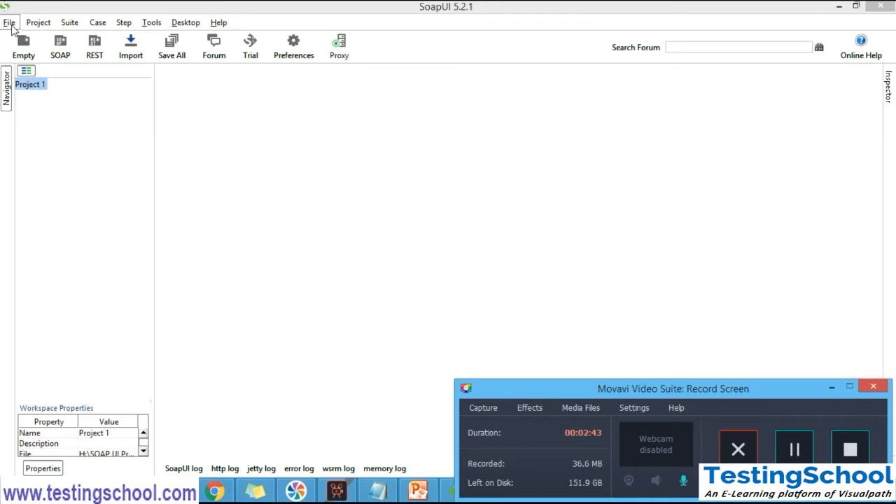
click(270, 28)
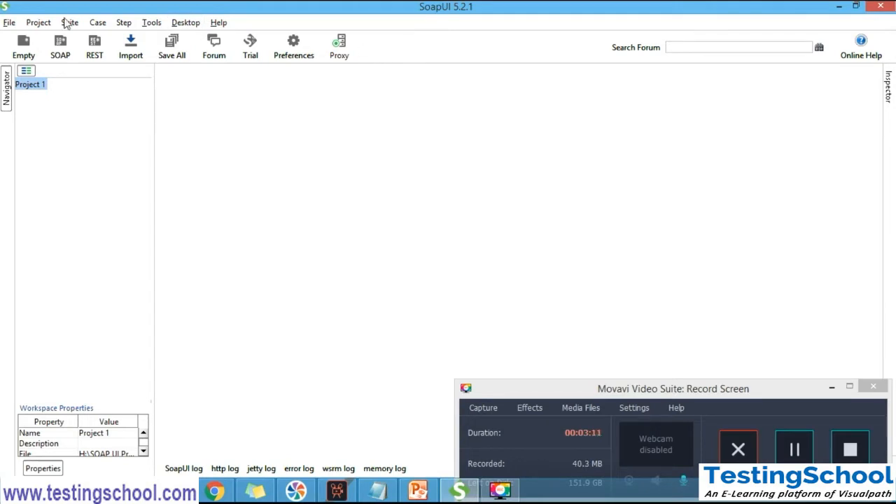
Review the File commands and the New SOAP Project and New REST Project dialogs, closing each without creating a project
click(11, 23)
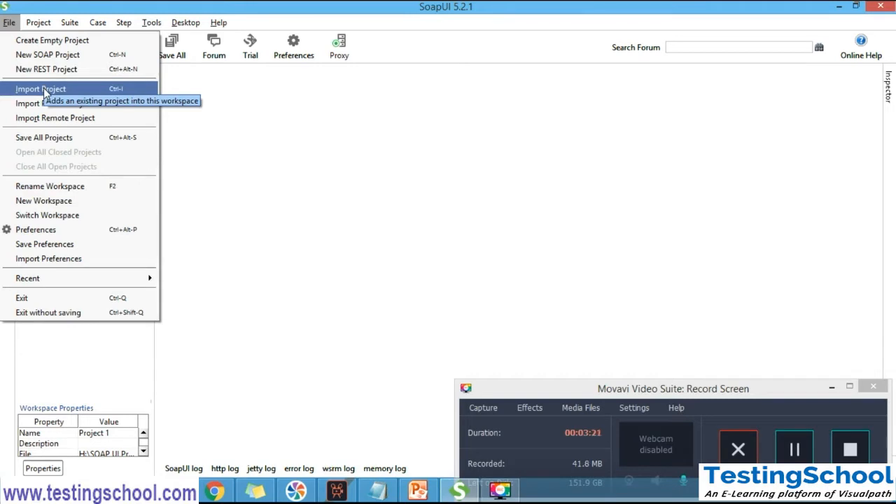
click(375, 47)
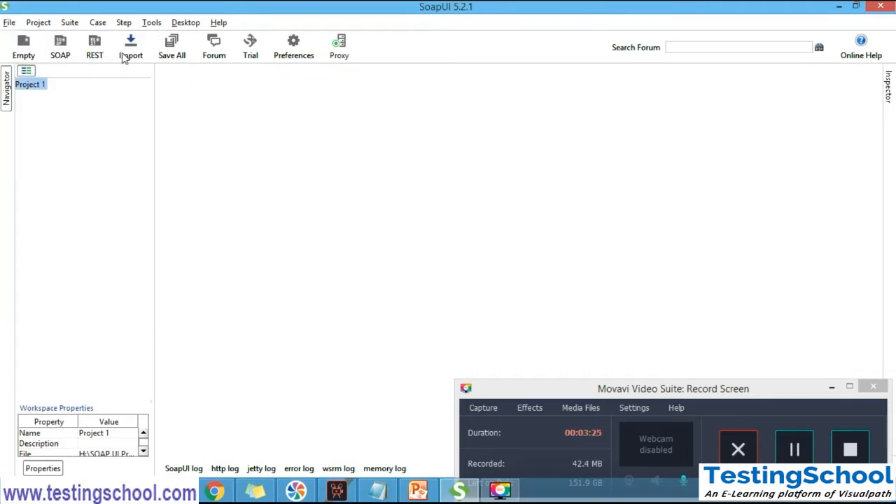
click(62, 47)
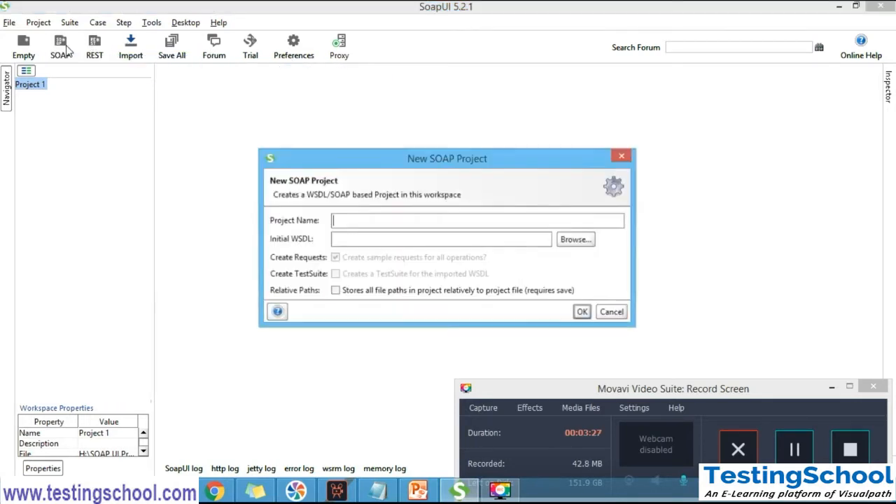
click(622, 157)
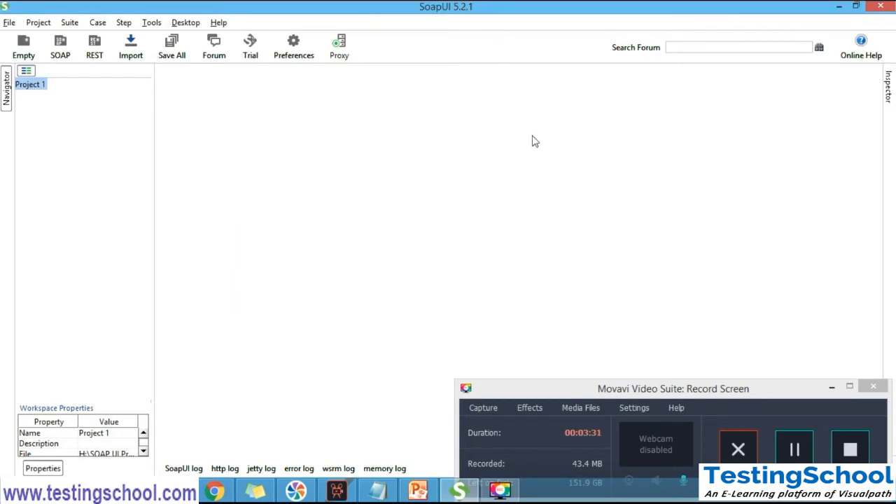
click(97, 59)
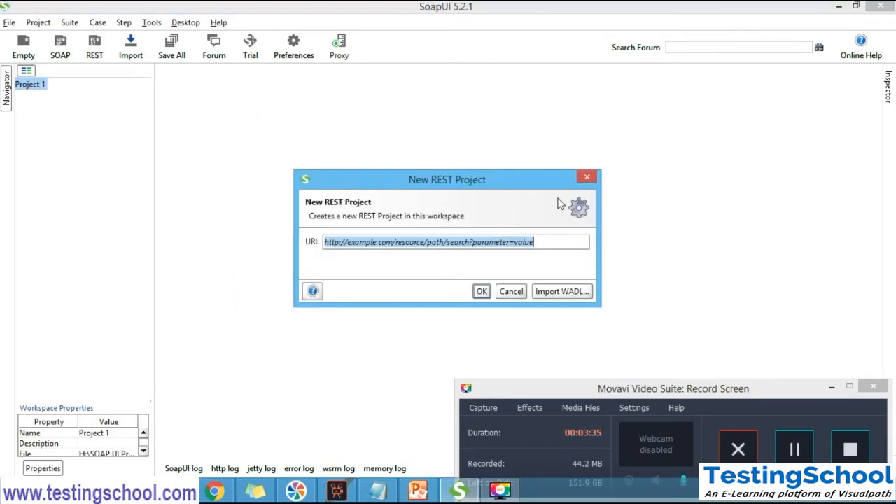
click(586, 179)
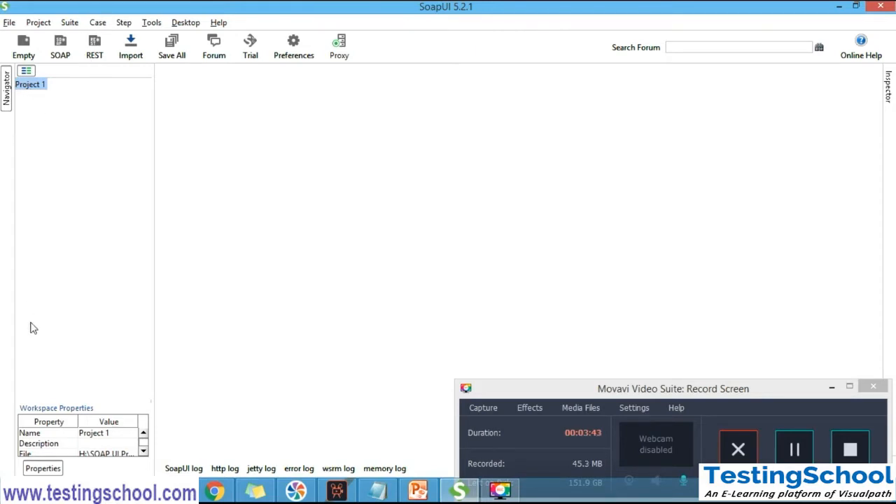
Select the Project 1 workspace, collapse and restore the Navigator, and narrow it to about a fifth of the window width
click(39, 85)
click(7, 95)
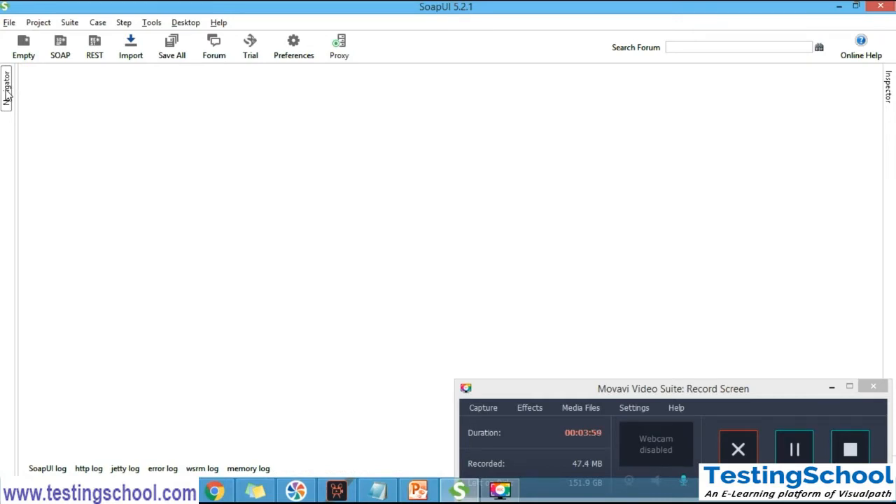
click(7, 95)
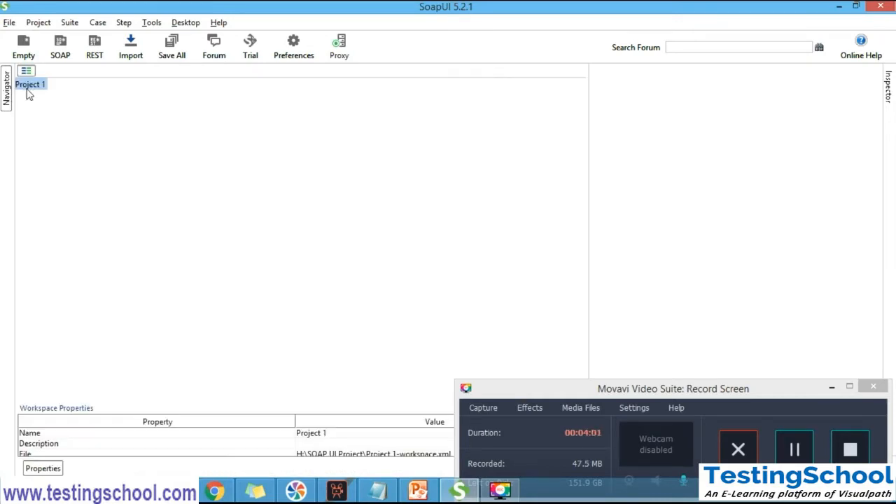
drag(587, 219, 203, 199)
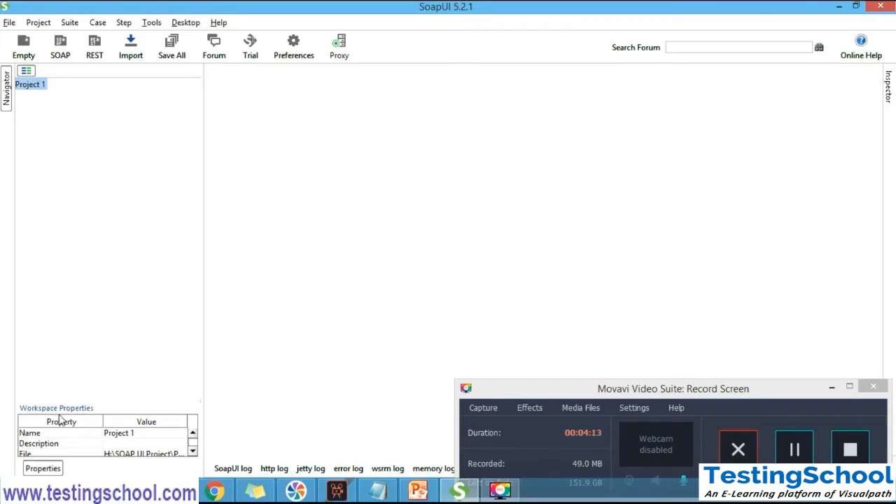
Hide and reshow the workspace properties, and examine the Name, File and Project Root entries
click(55, 471)
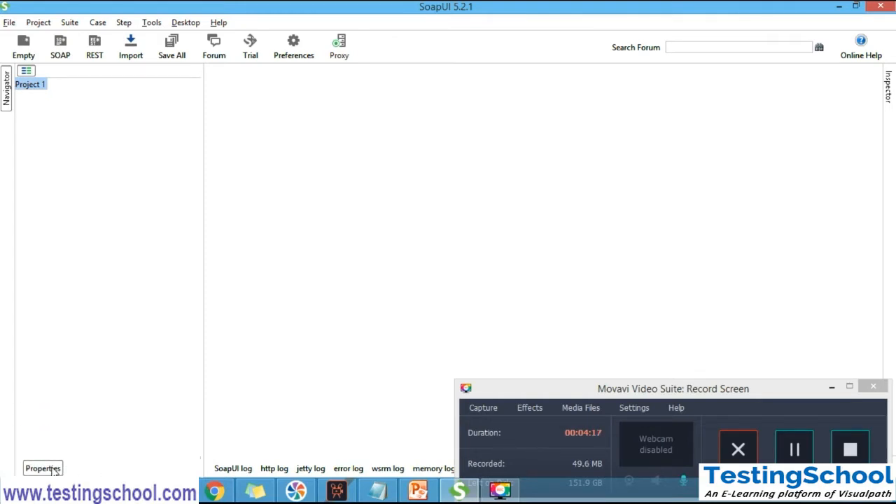
click(55, 470)
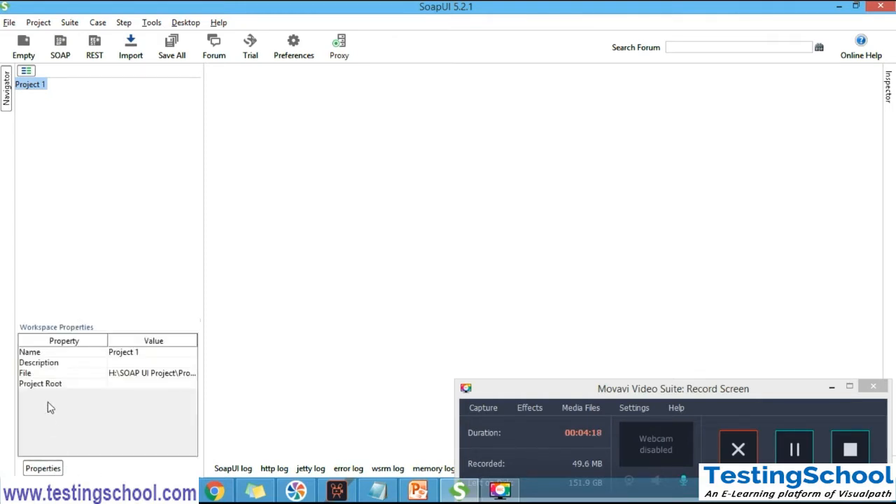
click(63, 354)
click(63, 375)
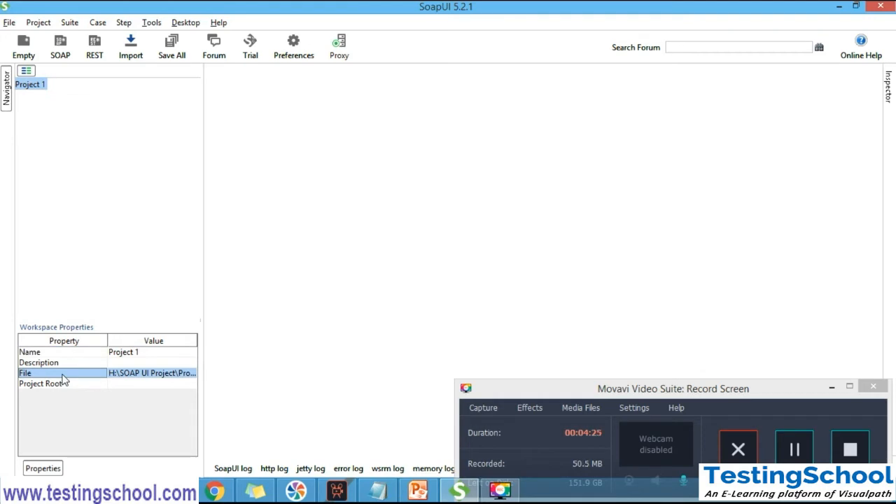
click(66, 386)
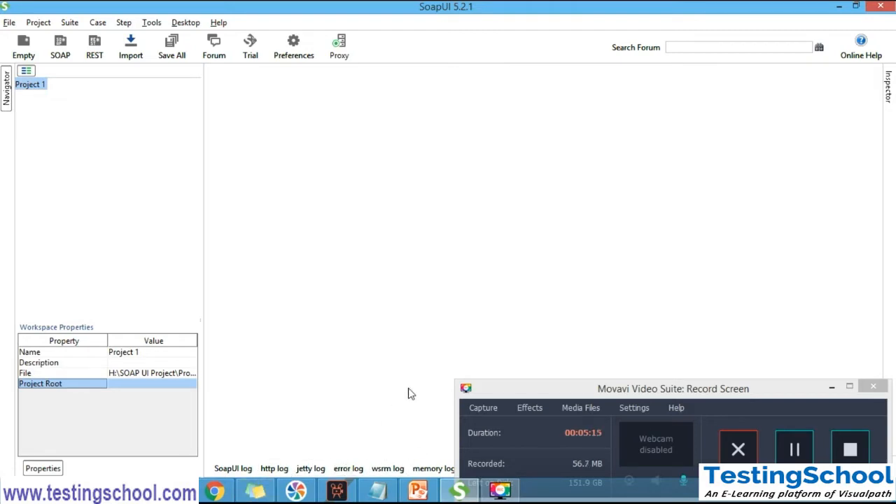
click(783, 450)
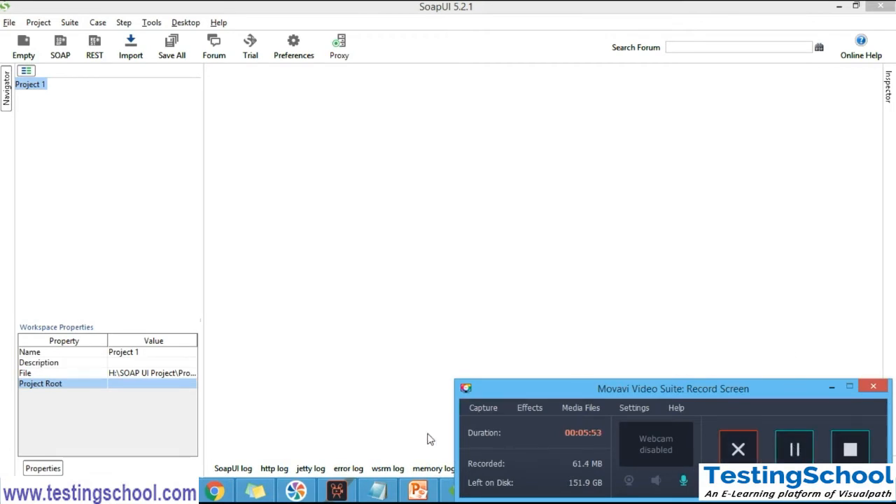
Switch to Notepad and review the SoapUI hierarchy from WorkSpace through Project, Test Suite and Test Cases to Test Steps, highlighting the list
click(379, 492)
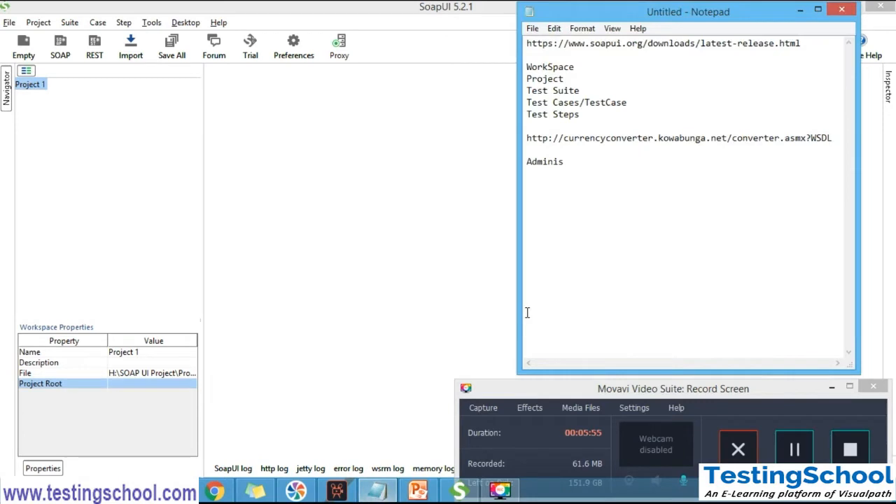
click(597, 110)
shift+click(528, 67)
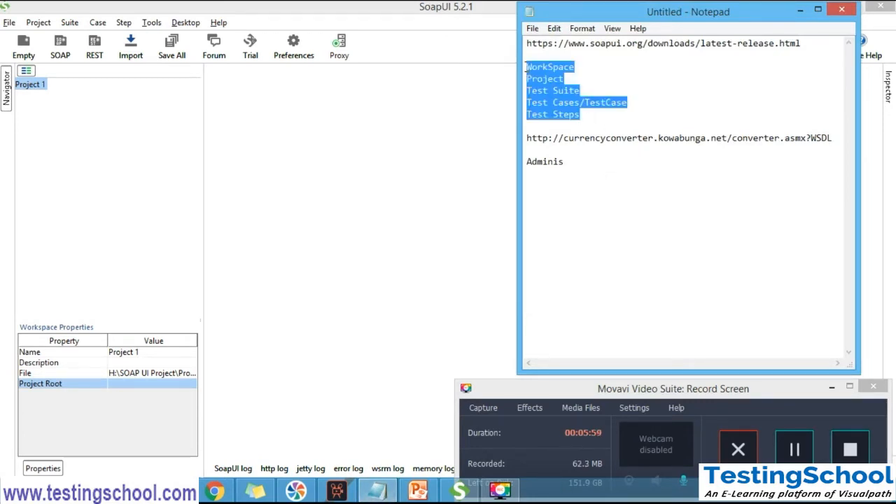
click(575, 66)
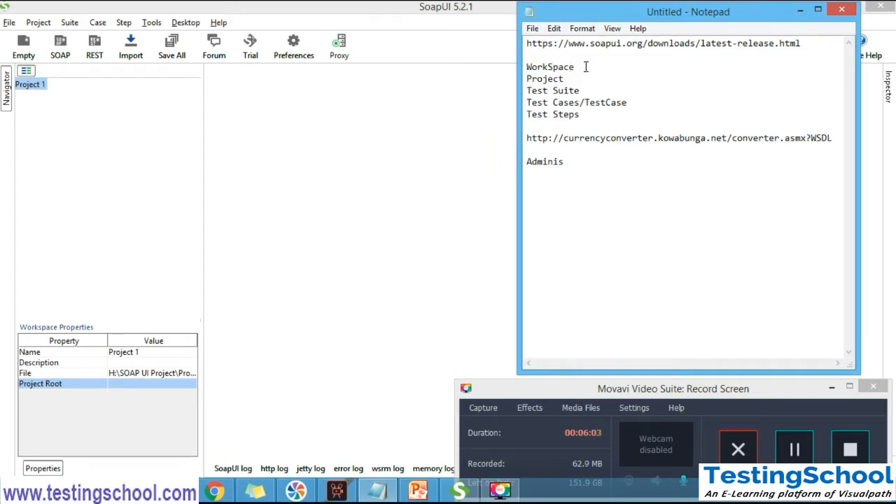
click(788, 434)
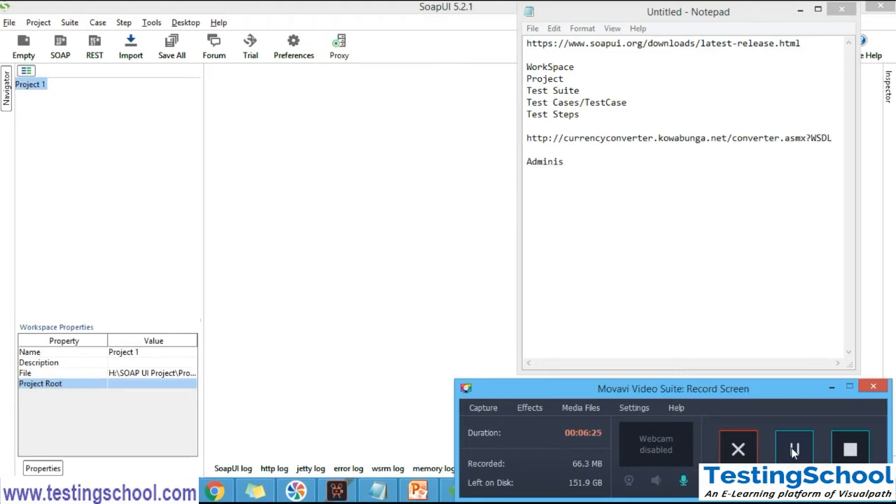
click(570, 81)
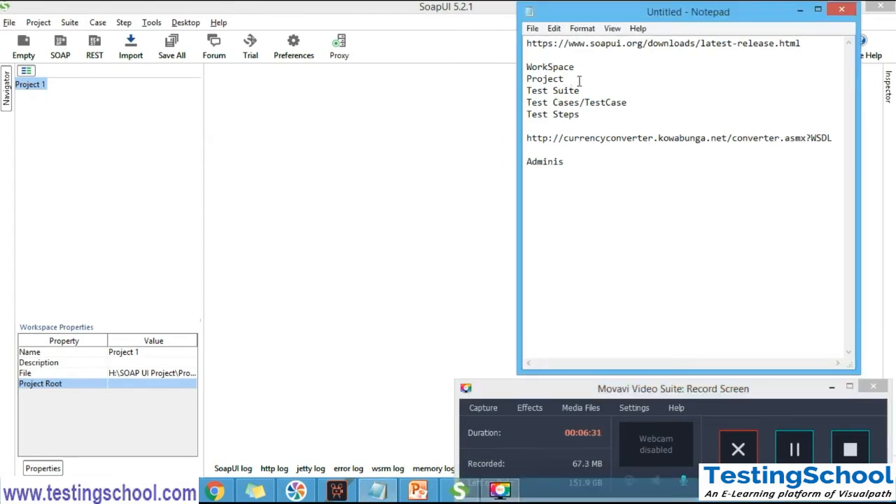
click(589, 91)
click(633, 102)
key(Down)
drag(580, 114, 528, 67)
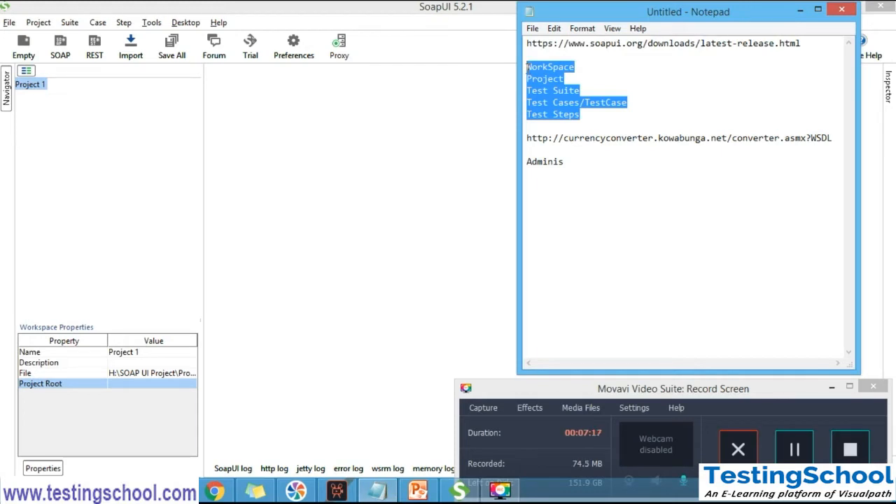
click(795, 450)
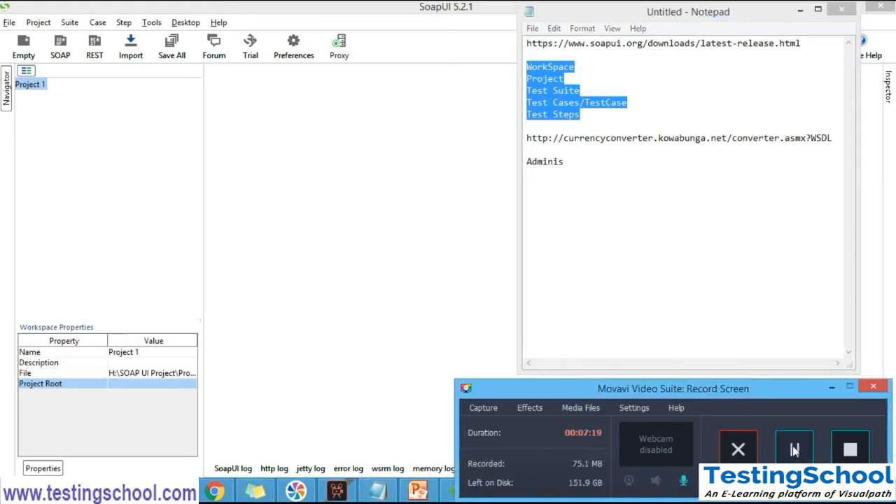
Start a new workspace and name it CurencyConverter
click(9, 23)
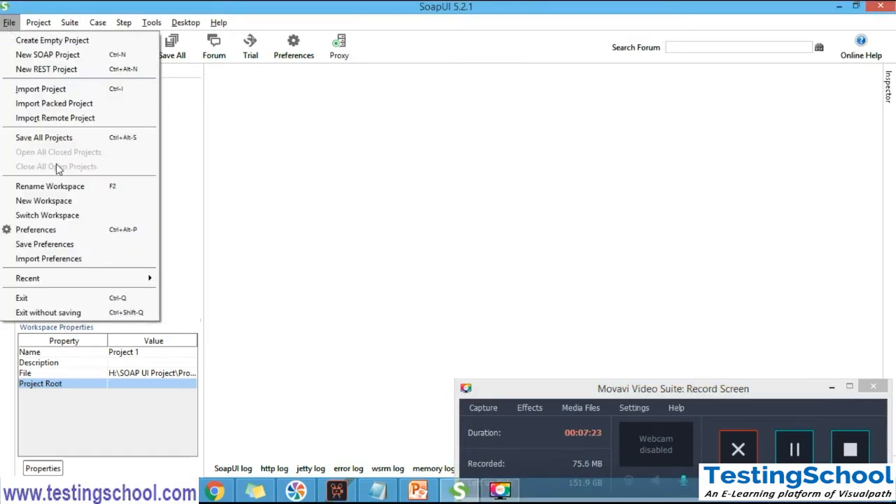
click(89, 201)
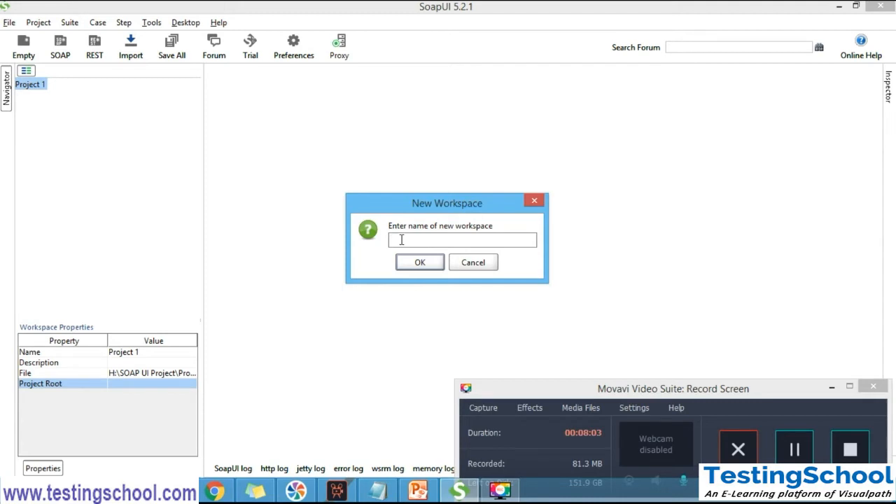
text(CurencyConverter)
click(419, 263)
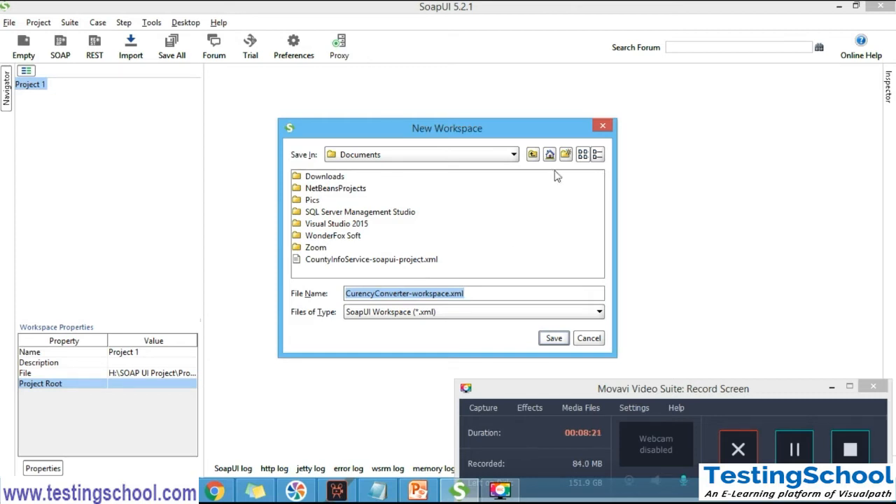
Add two new folders in Documents, and change the workspace's save location to the Study (H:) drive
click(565, 154)
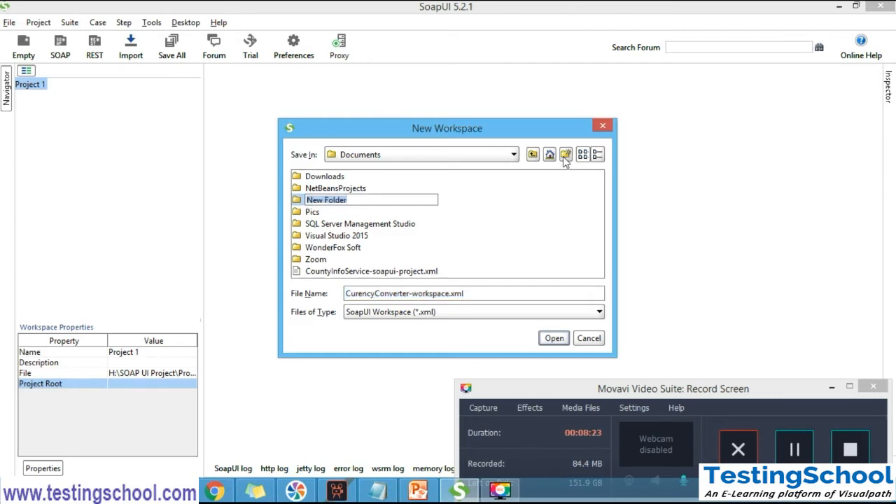
click(565, 155)
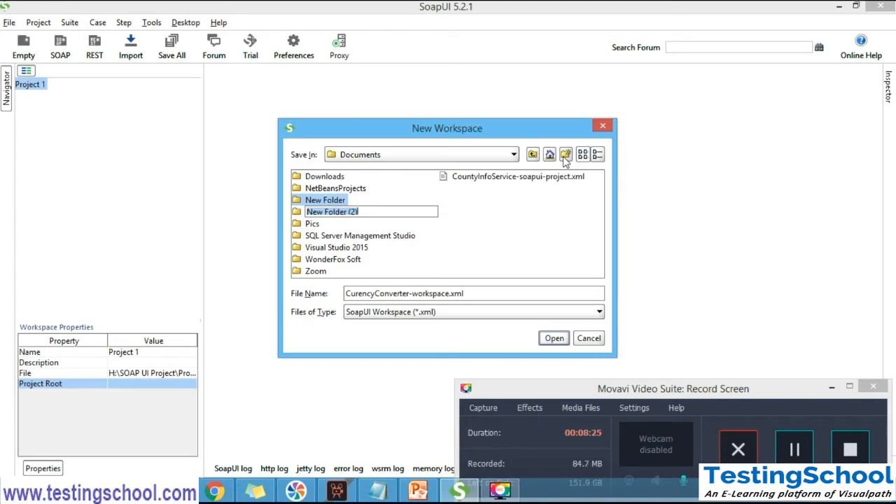
click(532, 154)
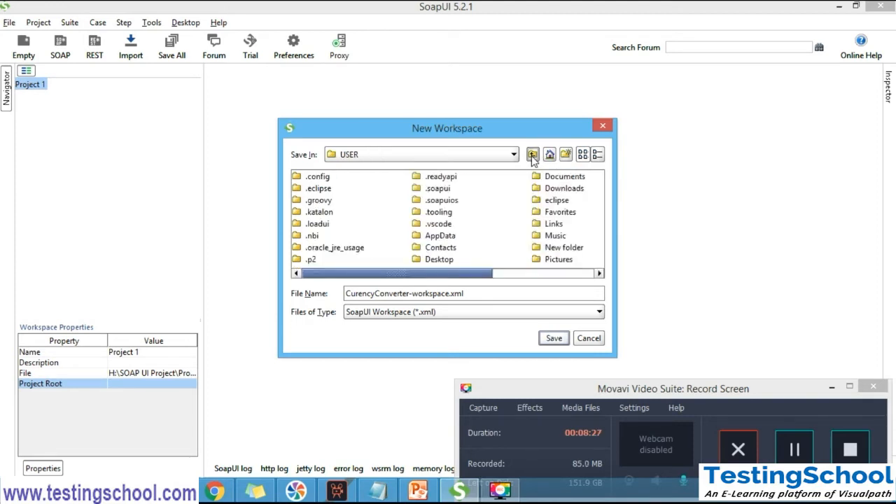
click(532, 155)
click(533, 155)
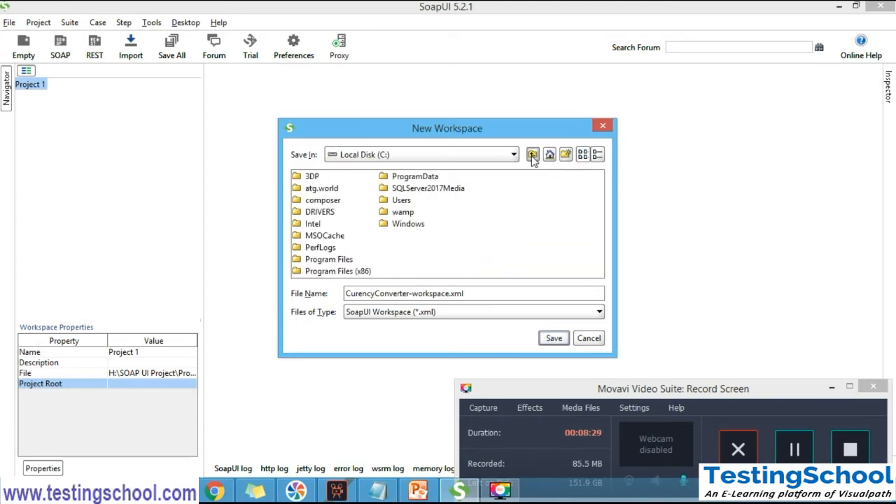
click(532, 154)
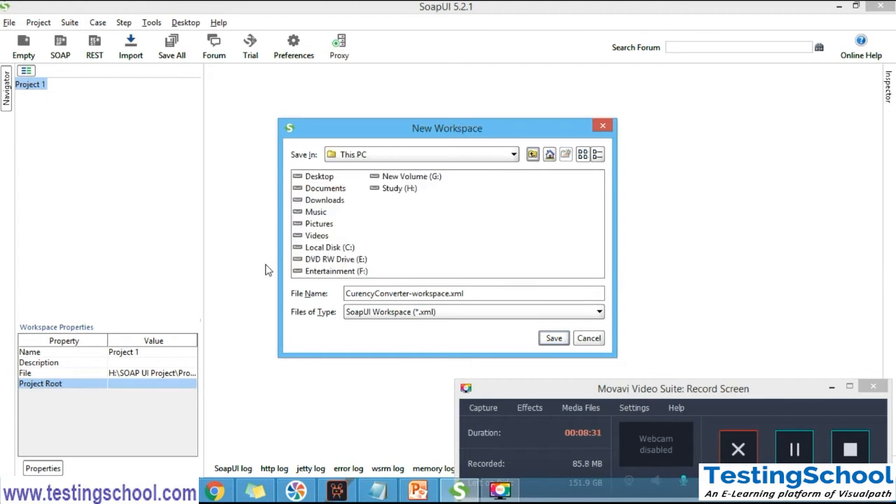
double_click(399, 189)
Create a folder named SOAP UI Hands On on the Study (H:) drive
click(566, 155)
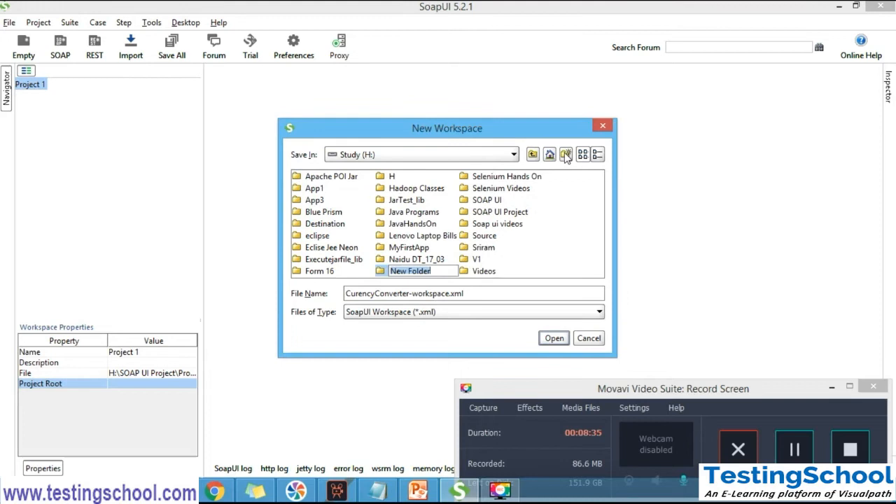
text(SOAP UI Hnds)
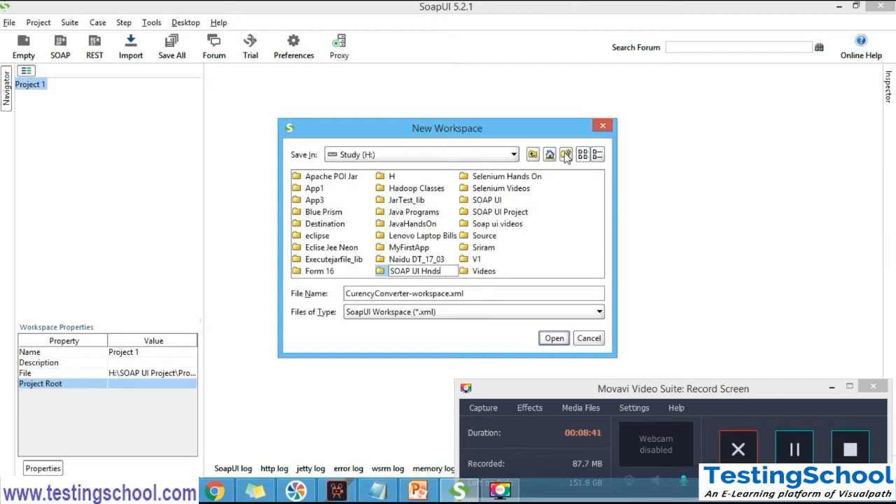
key(BackSpace)
key(BackSpace)
key(BackSpace)
text(ands On)
key(Return)
Save the workspace file CurencyConverter-workspace.xml in the Selenium Hands On folder
double_click(404, 271)
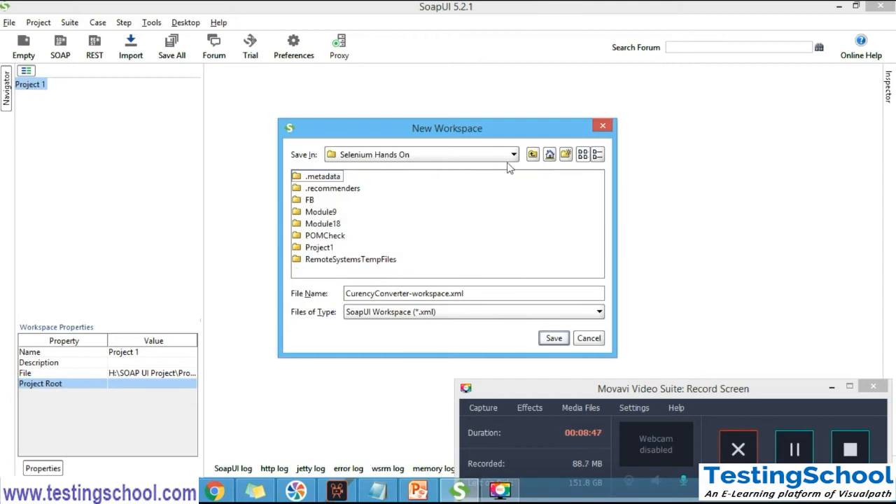
click(412, 155)
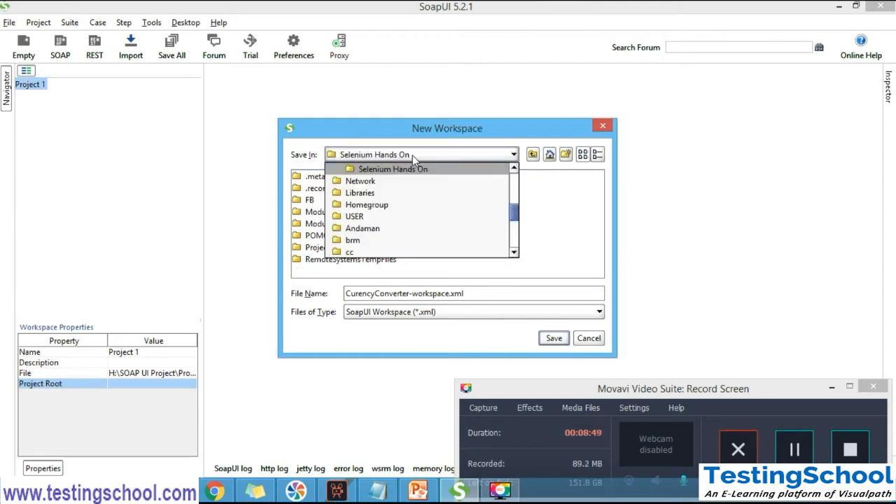
click(419, 169)
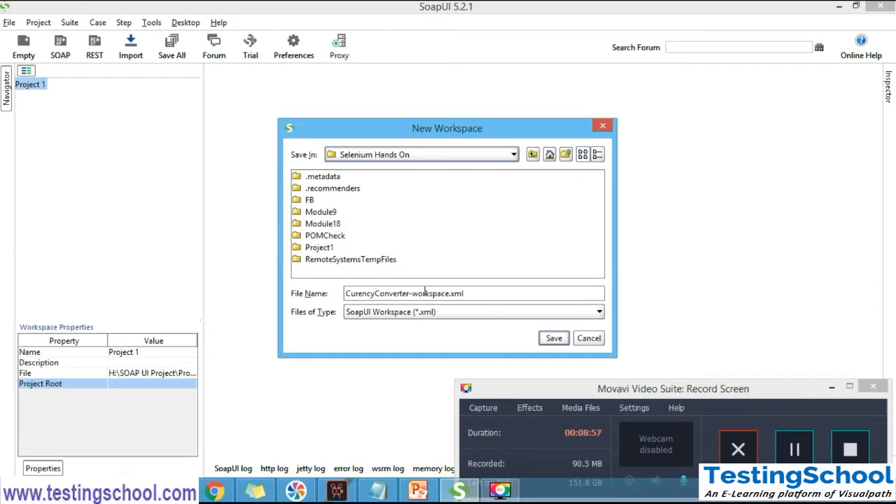
click(552, 340)
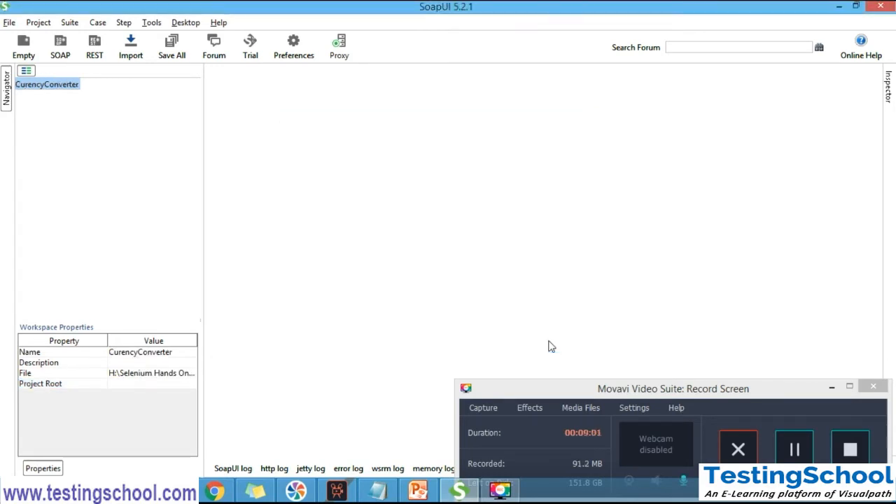
Review the Project level in the Notepad hierarchy, and examine the commands available for the CurencyConverter workspace
click(54, 84)
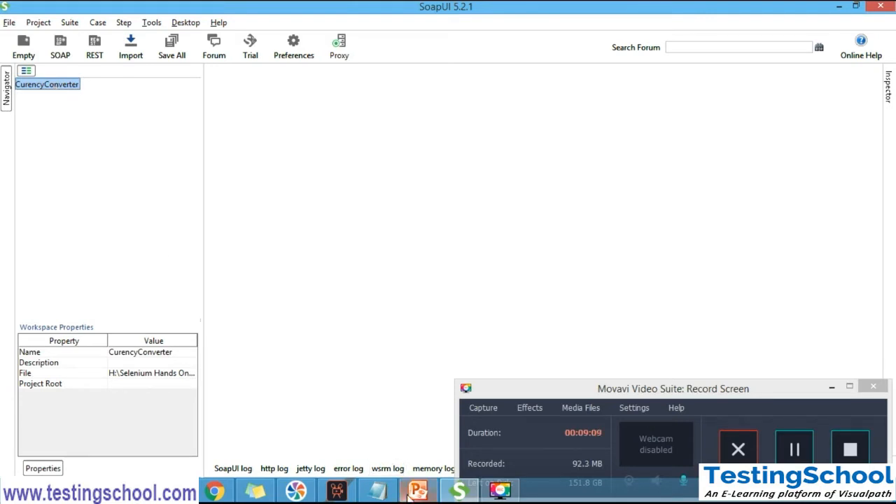
click(379, 490)
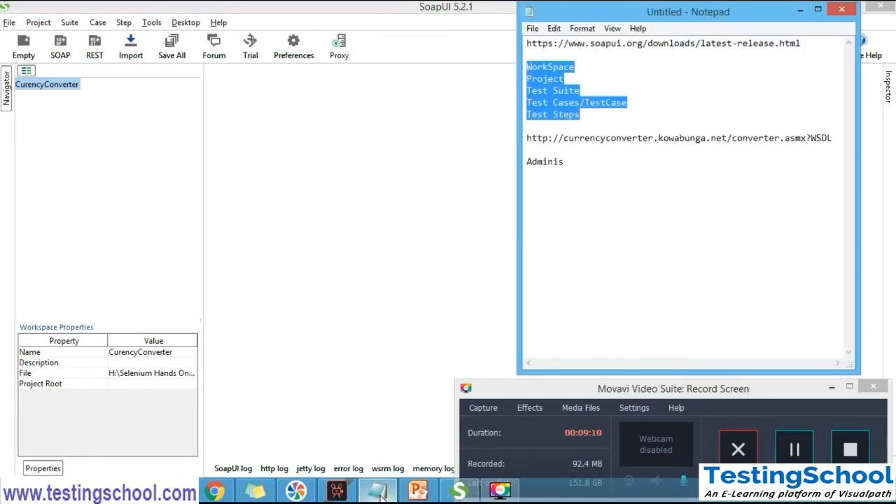
click(574, 76)
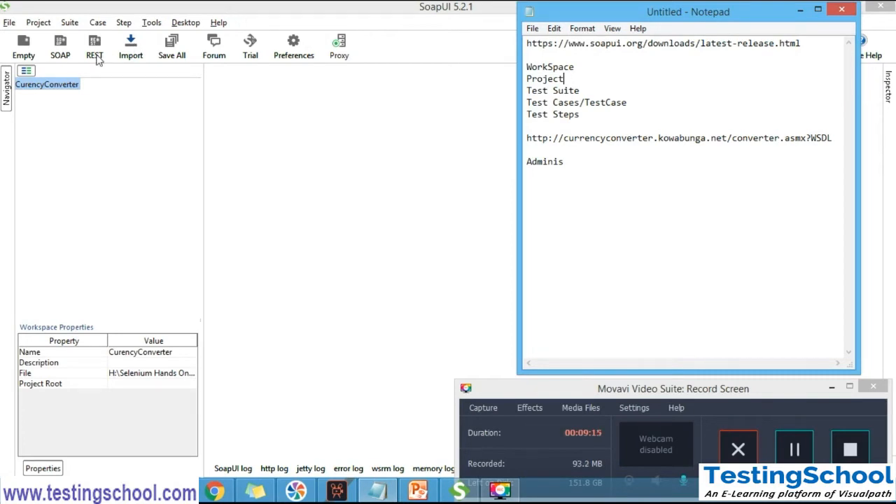
click(60, 85)
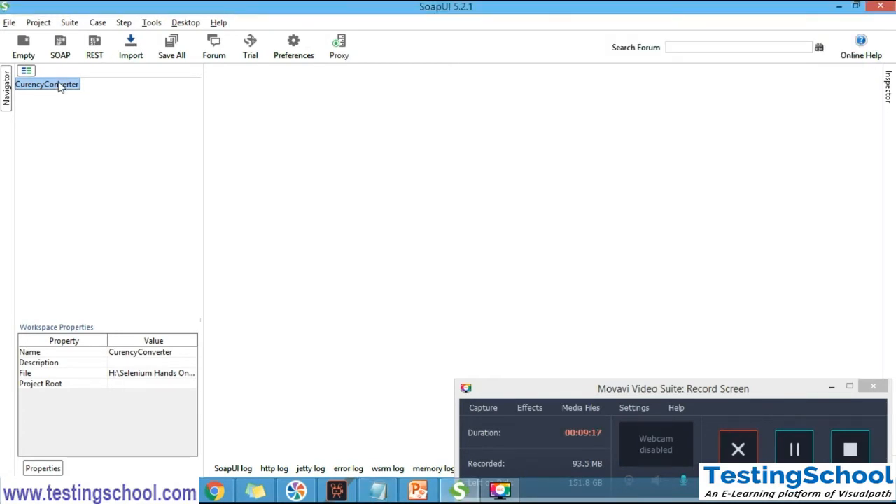
right_click(59, 85)
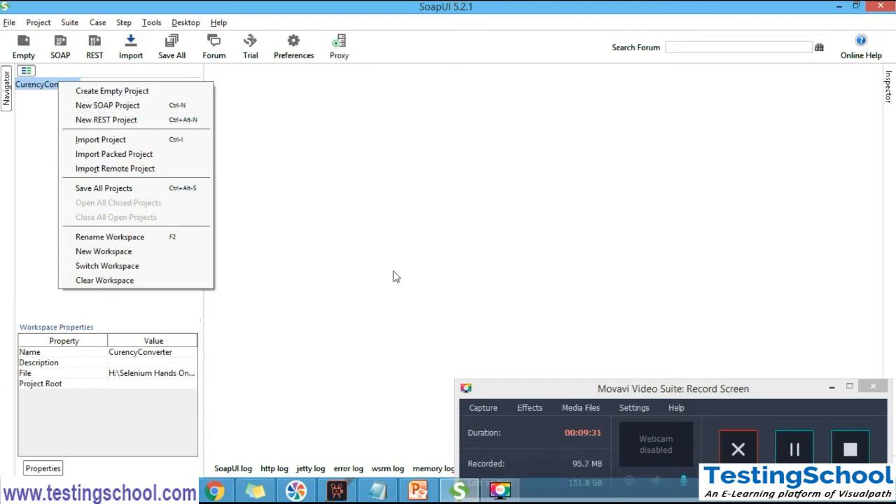
click(378, 491)
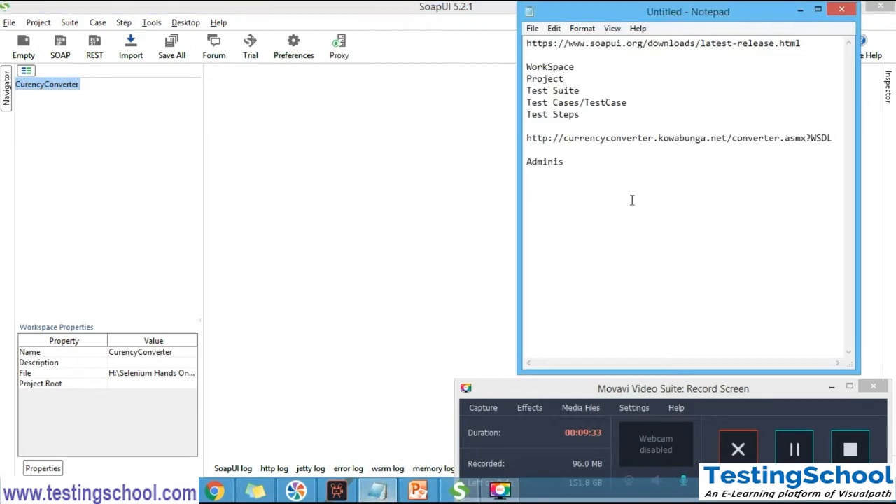
click(835, 138)
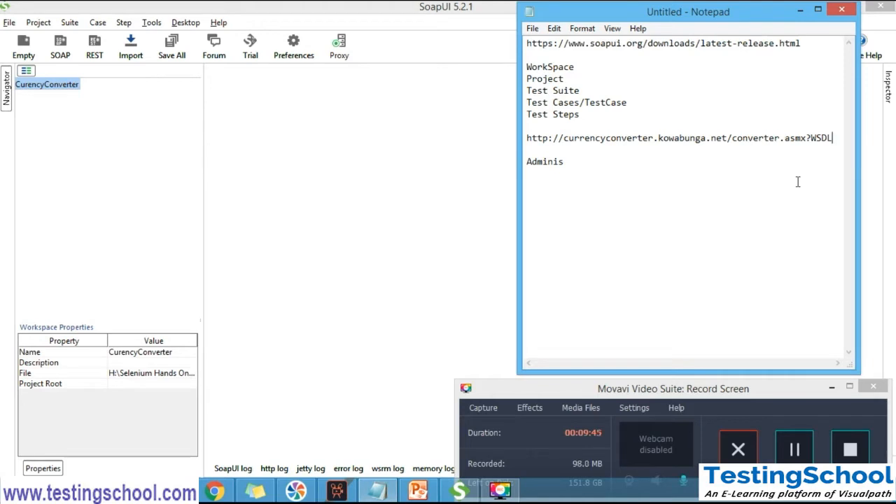
key(shift+Home)
key(ctrl+c)
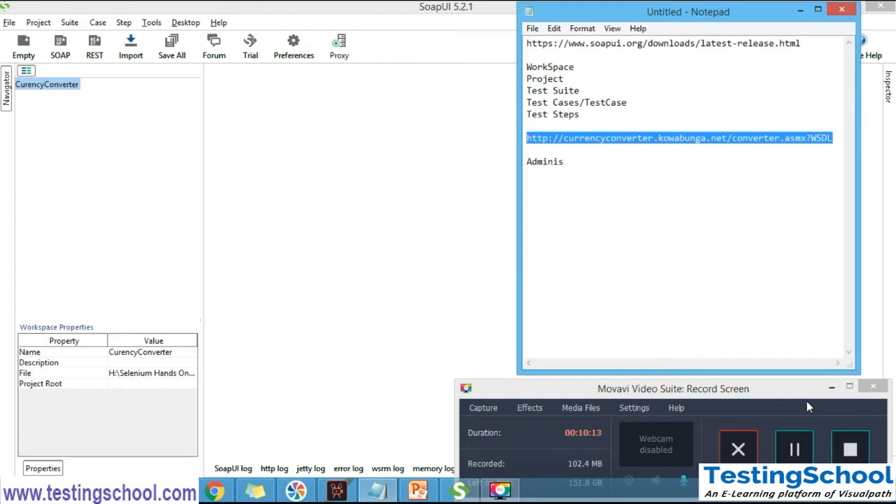
click(799, 450)
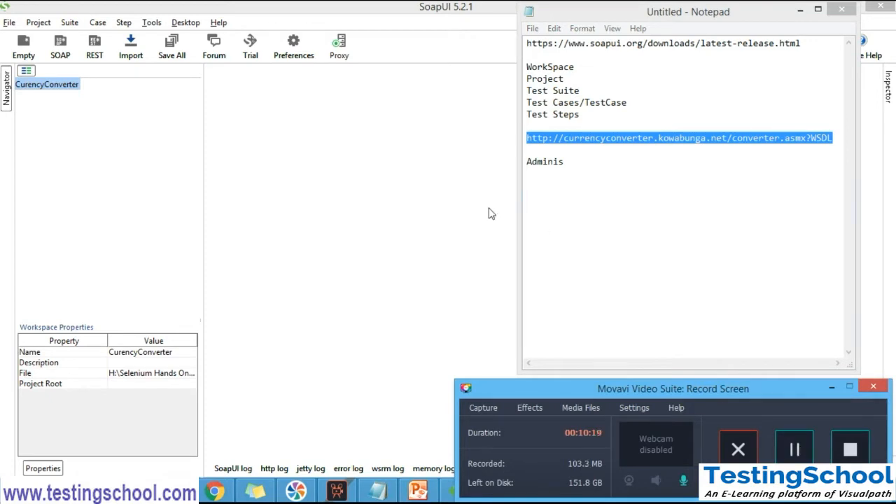
click(55, 92)
right_click(55, 93)
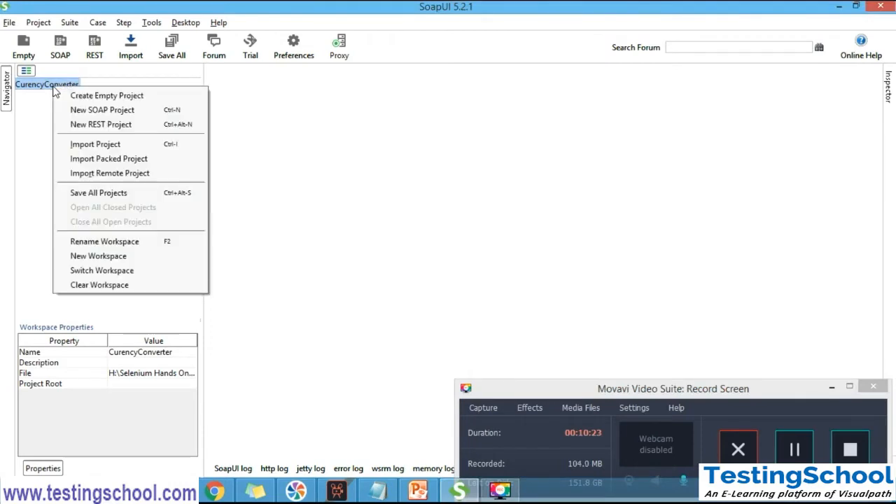
click(134, 112)
click(356, 220)
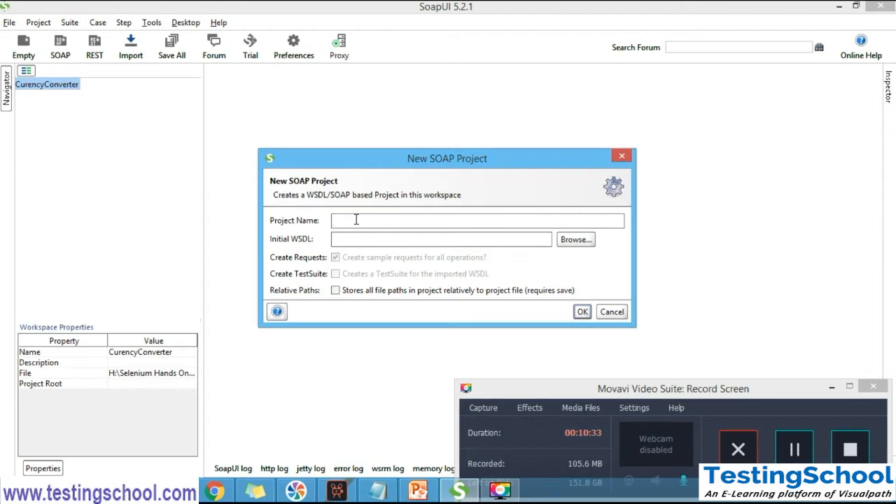
text(CC)
click(365, 238)
click(611, 312)
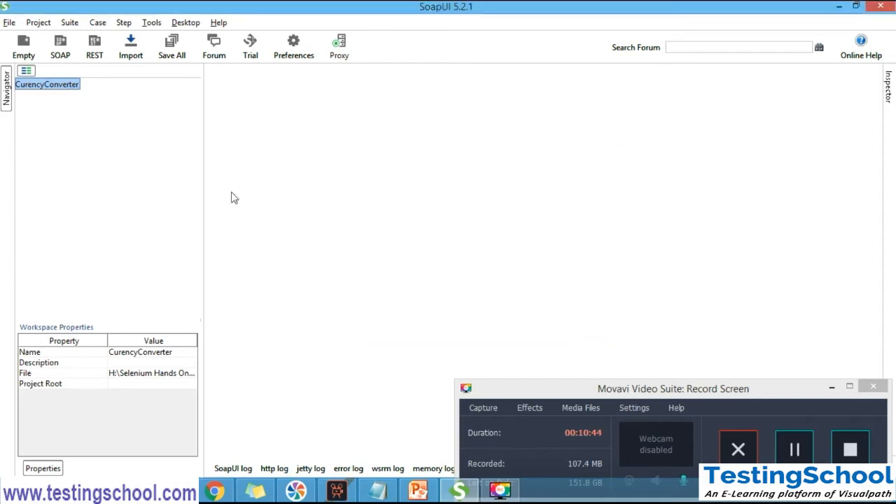
Create a SOAP project named CC in the CurencyConverter workspace from the copied WSDL address, with sample requests for all operations
right_click(51, 88)
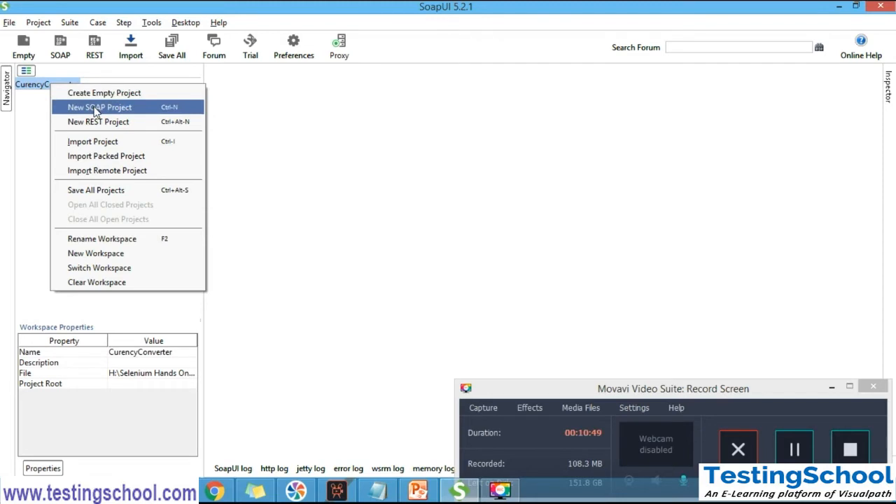
click(147, 108)
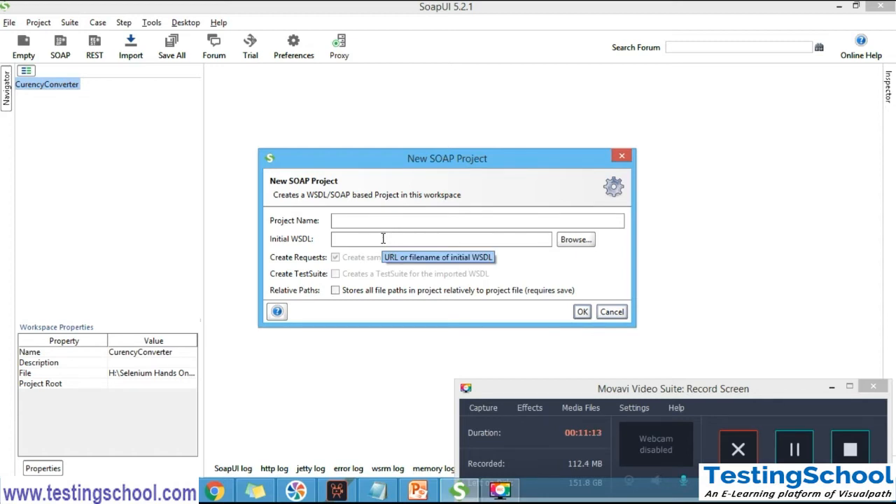
click(351, 222)
text(CC)
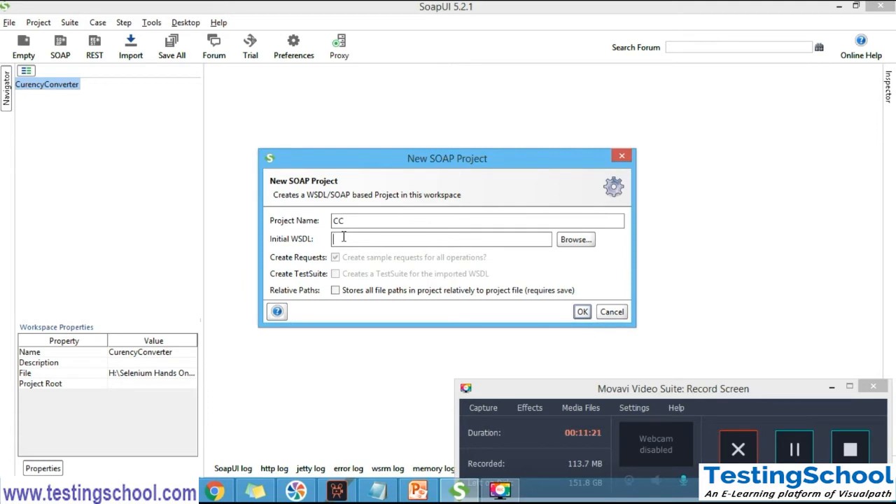
key(ctrl+v)
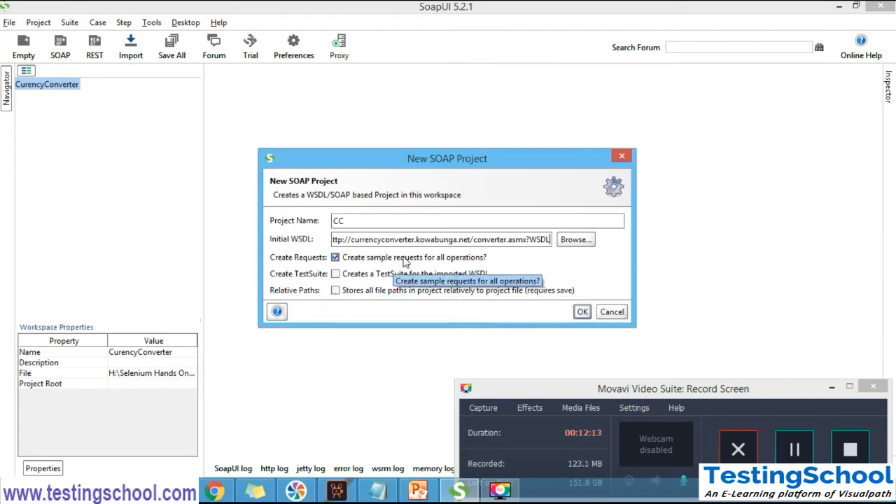
click(582, 313)
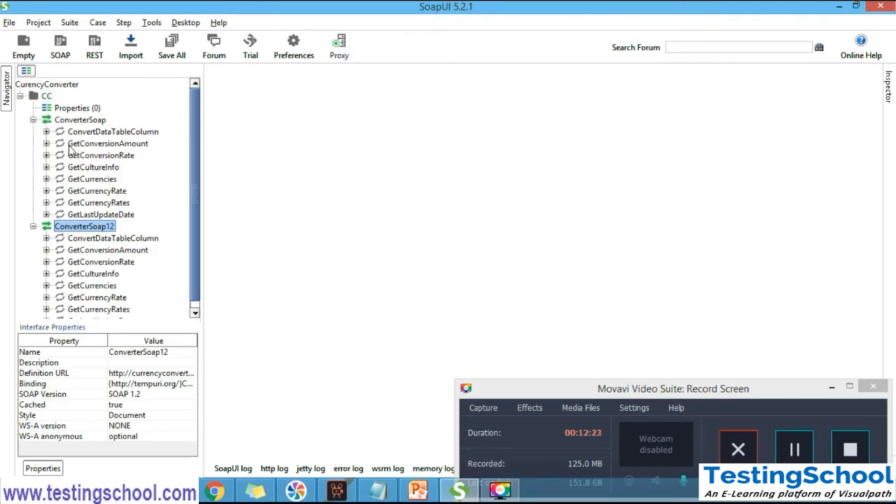
Collapse the ConverterSoap12 and ConverterSoap interfaces, and examine the properties of each
click(33, 226)
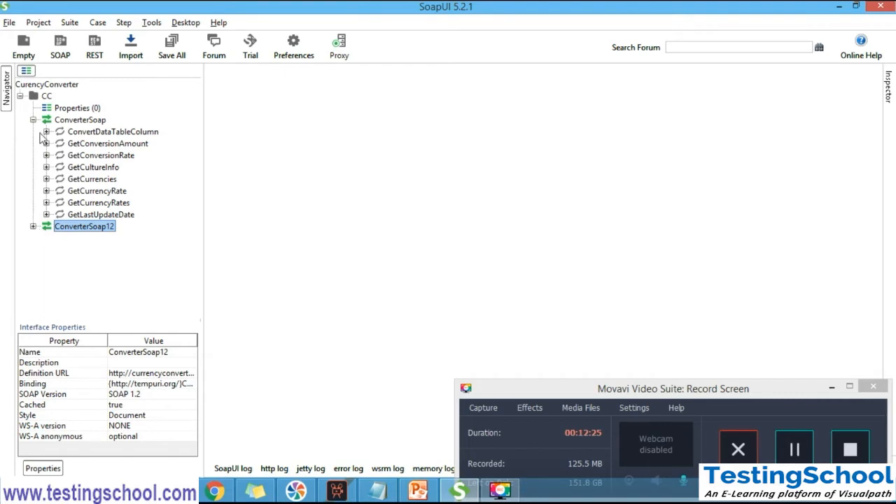
click(33, 120)
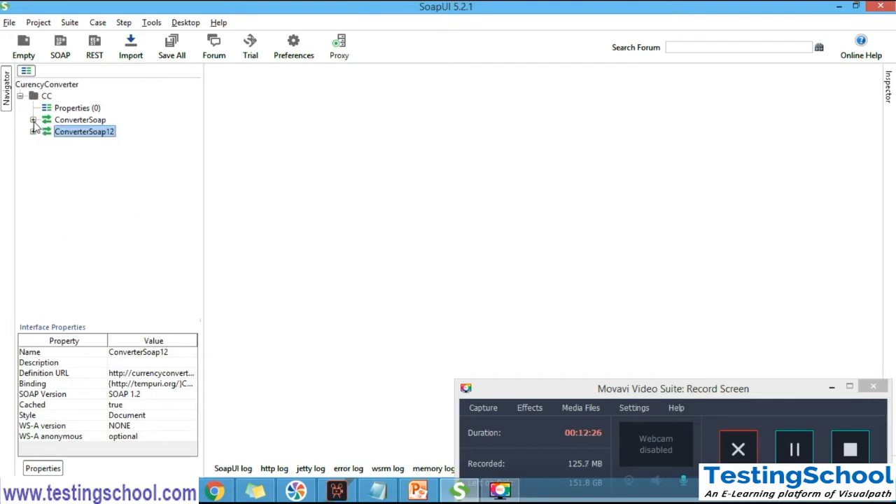
click(80, 120)
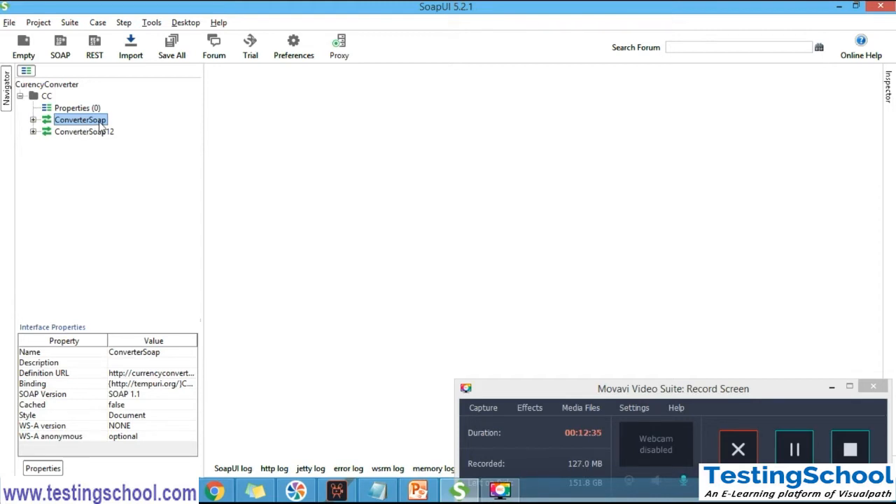
click(91, 135)
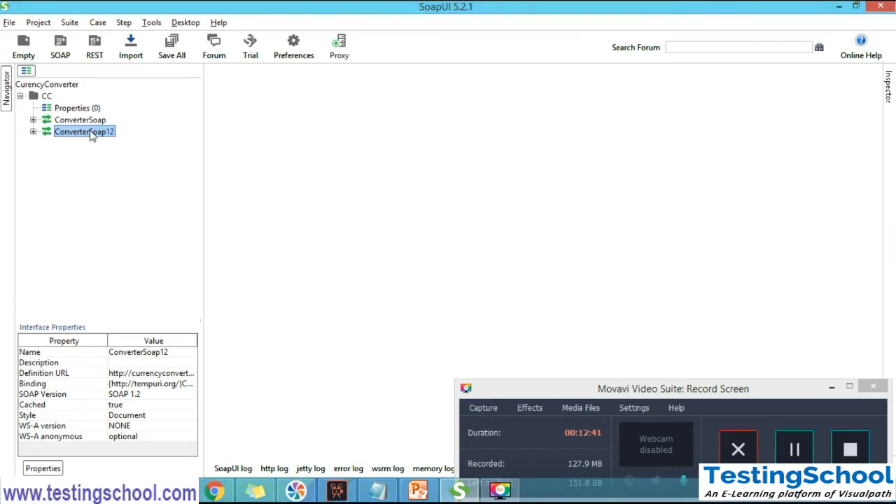
Compare the interface properties of ConverterSoap and ConverterSoap12, switching between the two interfaces
click(70, 121)
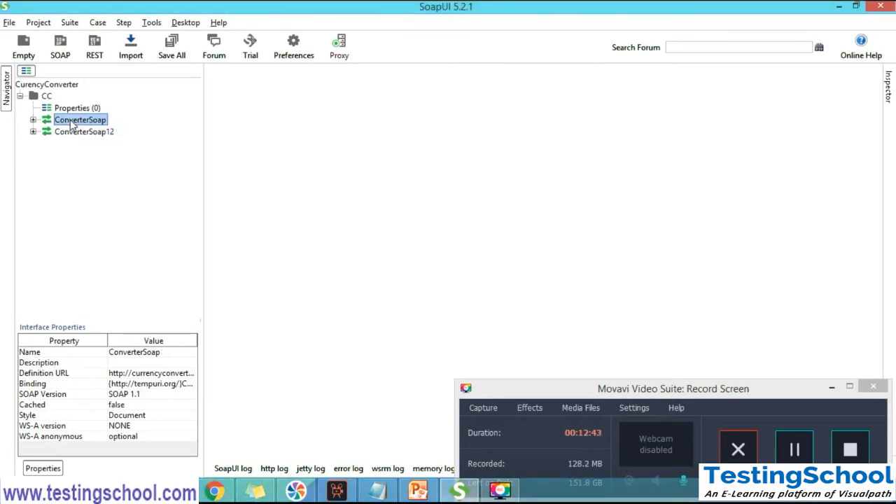
click(73, 135)
click(74, 122)
click(76, 135)
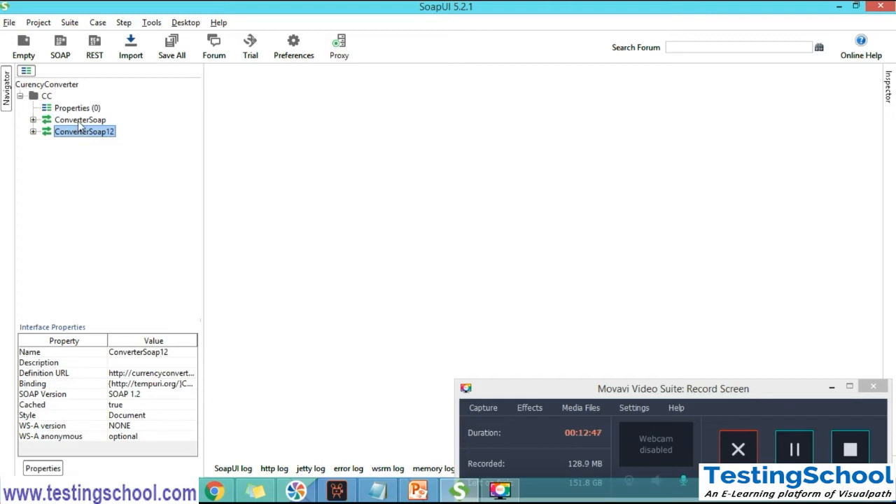
click(78, 120)
click(81, 135)
click(88, 122)
click(91, 138)
Examine the CurencyConverter workspace properties, collapse the CC project and examine its project properties
click(52, 86)
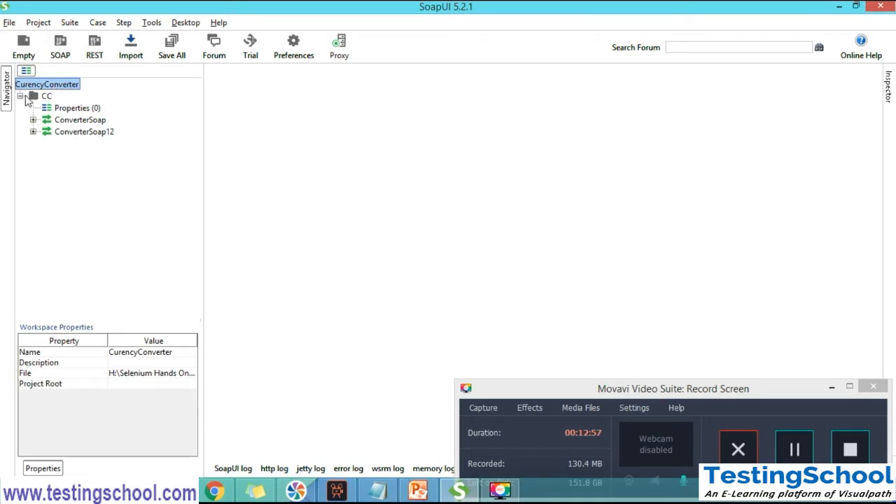
click(20, 96)
click(46, 96)
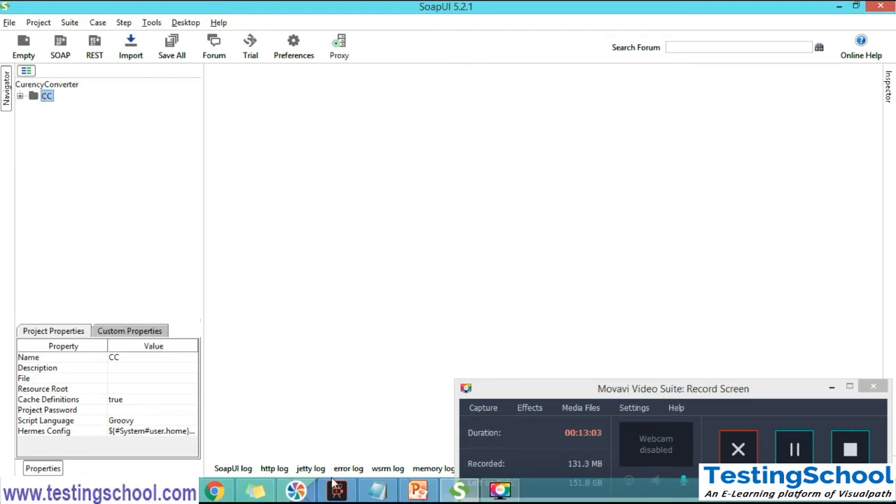
Switch to Notepad and extend the Test Suite line with "- Collection of Test Cases"
click(390, 494)
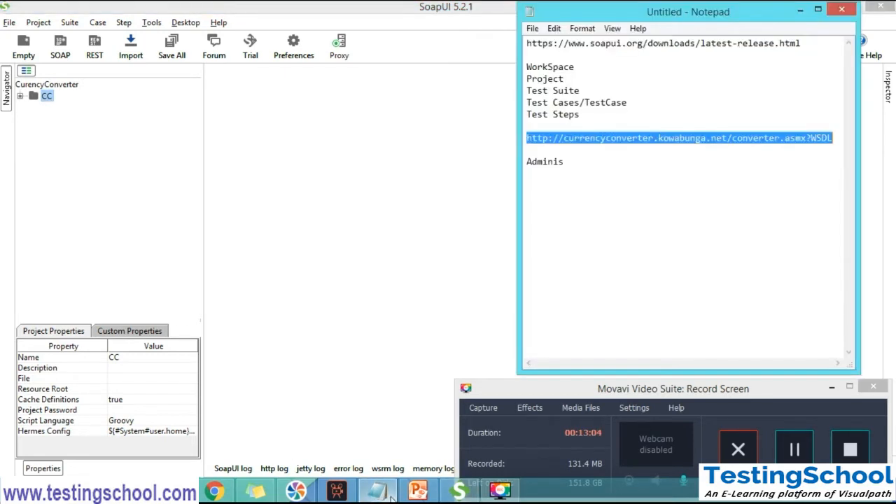
click(579, 78)
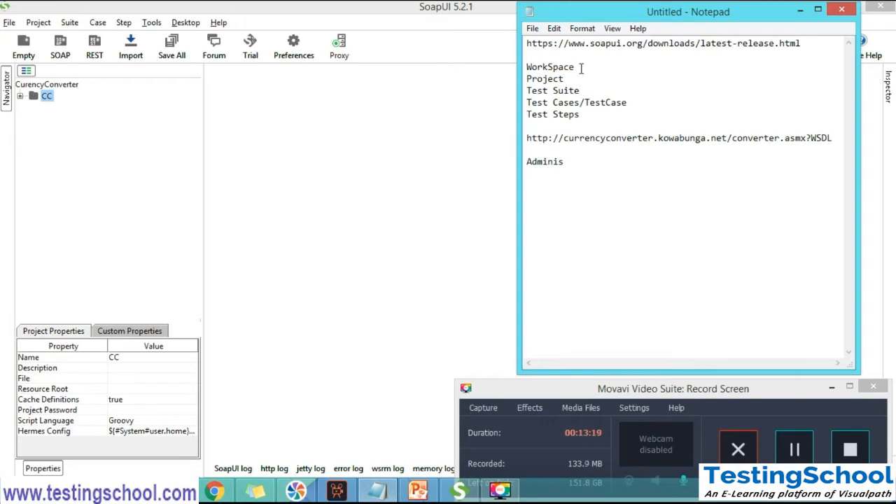
text(- Collection of  fTest Ca)
key(BackSpace)
key(BackSpace)
key(BackSpace)
key(BackSpace)
key(BackSpace)
key(BackSpace)
key(BackSpace)
key(BackSpace)
key(BackSpace)
key(BackSpace)
key(BackSpace)
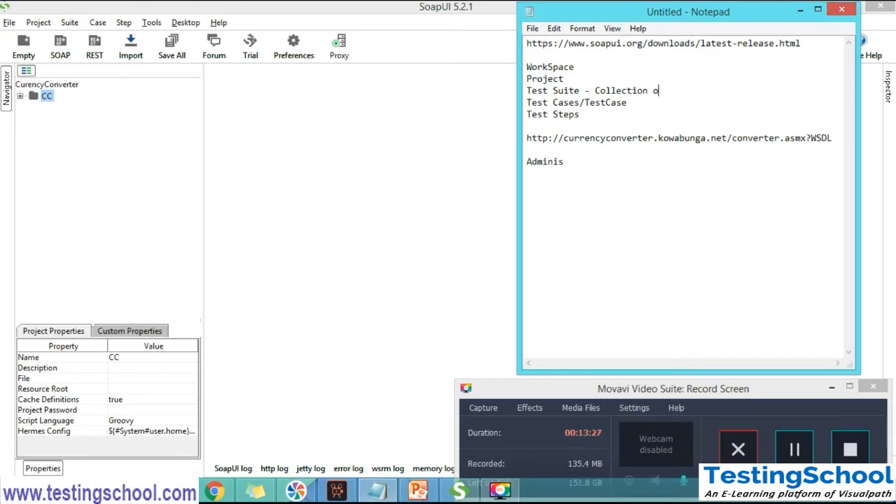
text(f Test Cases)
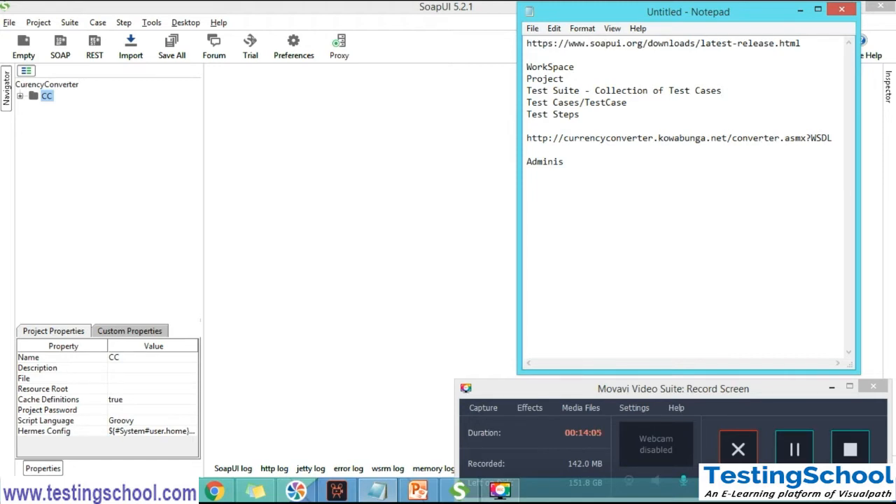
Switch to SoapUI, expand the CC project and ConverterSoap interface, and open Request 1 of the ConvertDataTableColumn operation
click(20, 98)
click(19, 98)
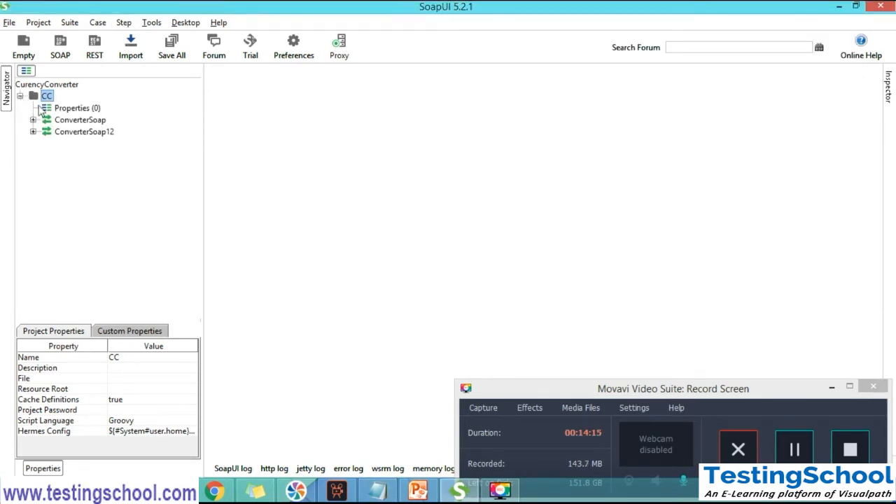
click(61, 121)
click(66, 131)
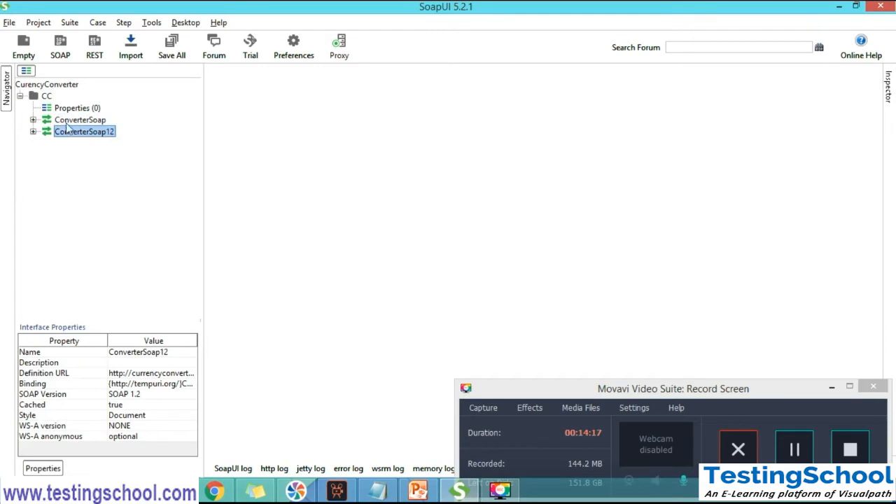
click(56, 121)
click(33, 119)
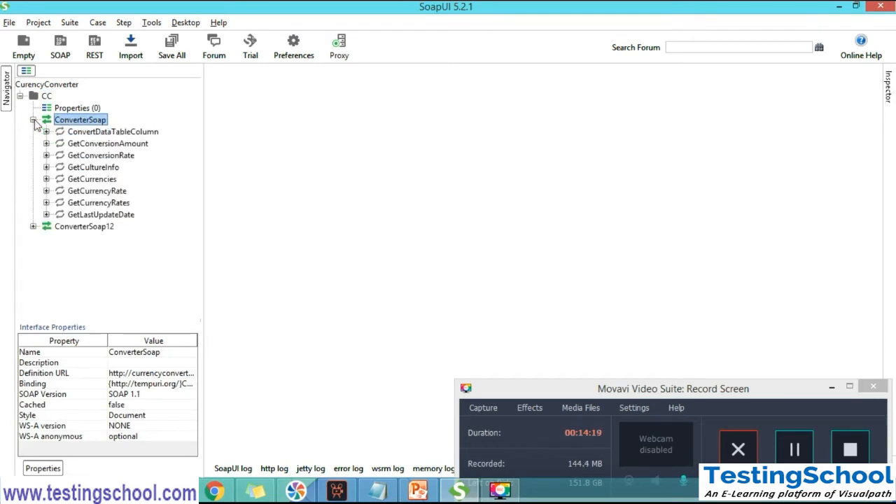
click(46, 131)
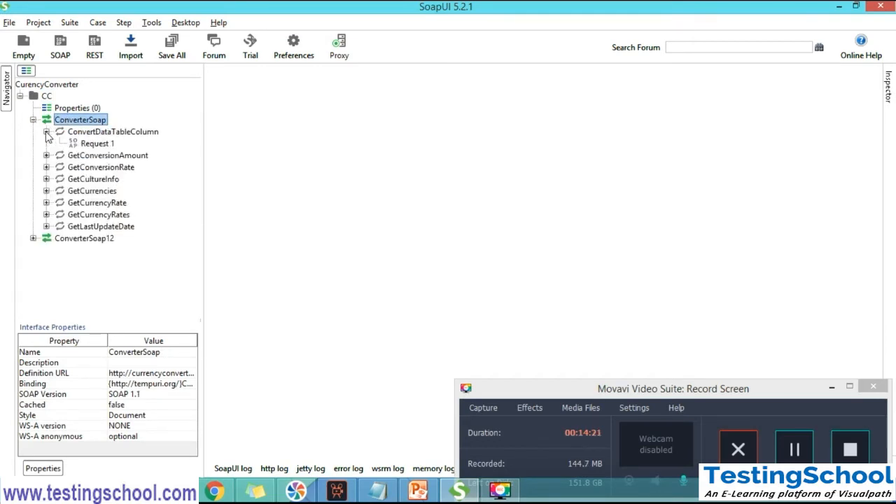
click(88, 144)
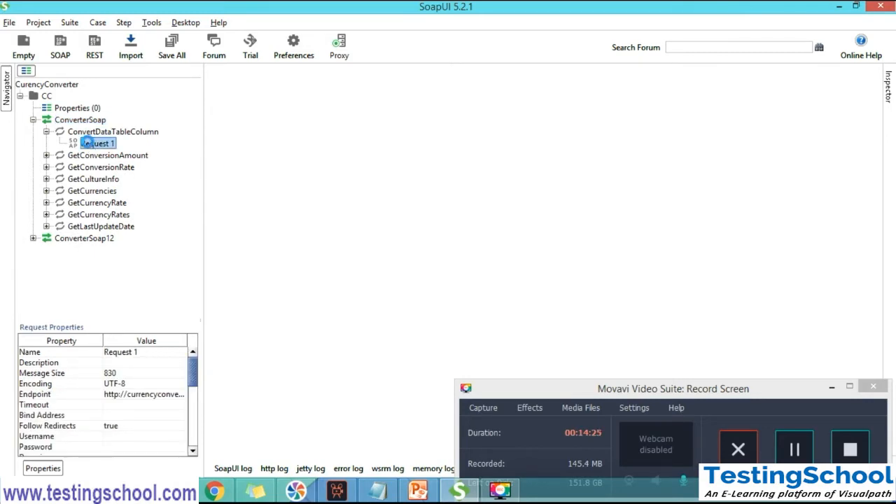
double_click(88, 143)
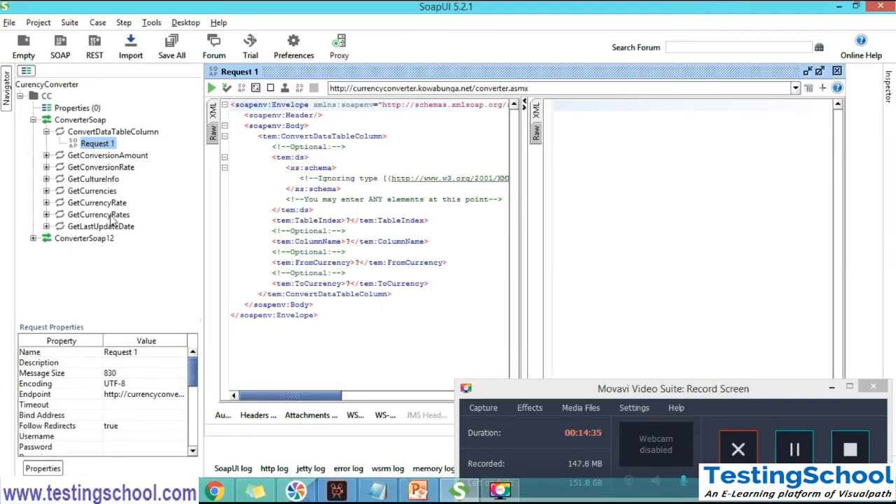
Open Request 1 of the GetConversionAmount, GetConversionRate and GetCultureInfo operations under ConverterSoap
click(46, 155)
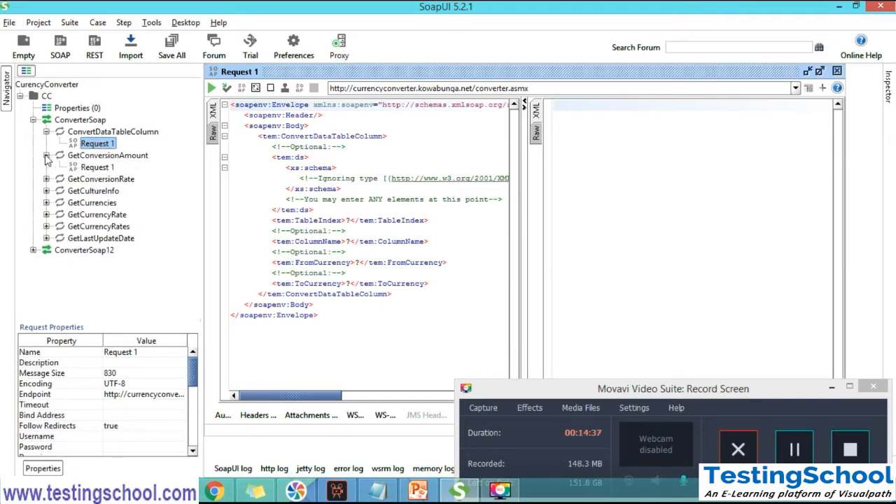
click(101, 166)
double_click(101, 166)
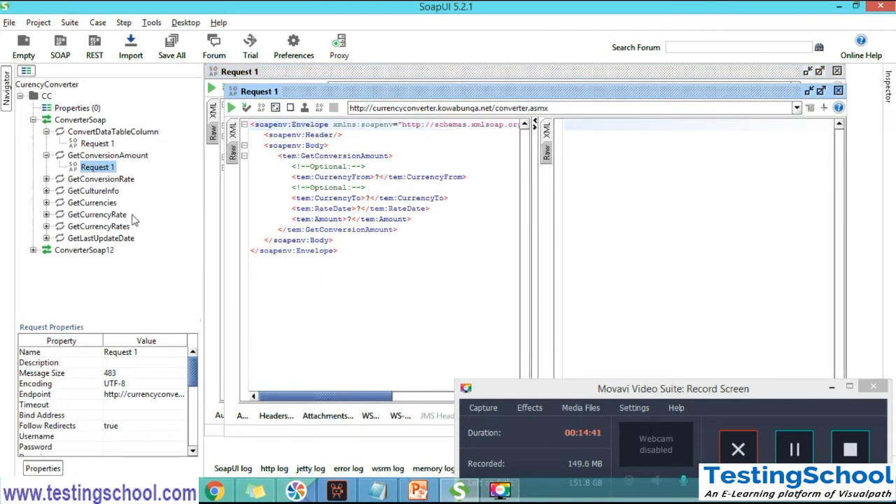
click(46, 179)
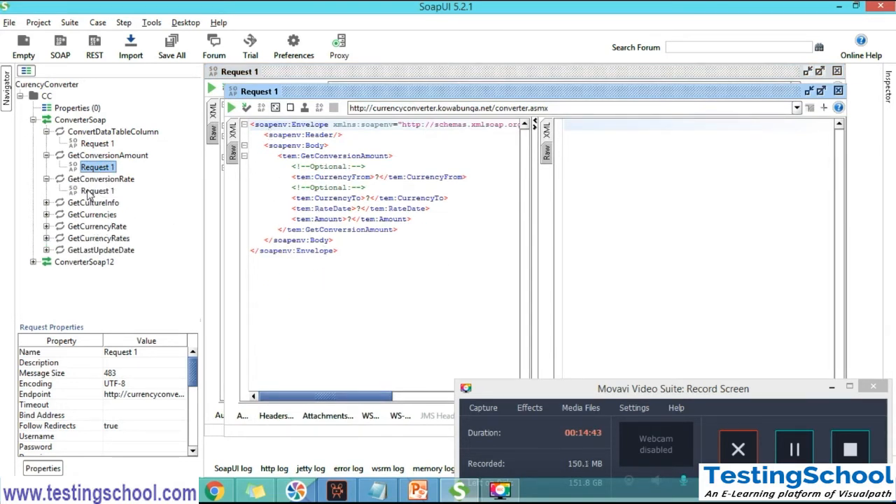
double_click(92, 191)
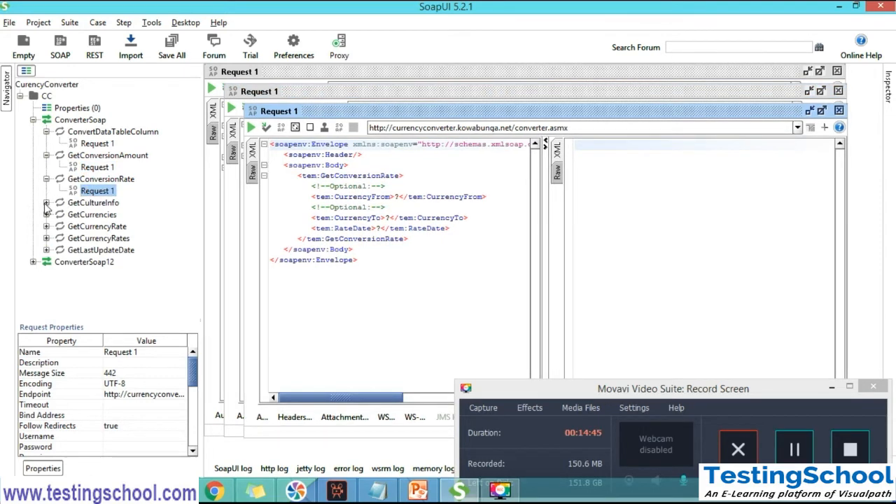
click(46, 203)
double_click(96, 215)
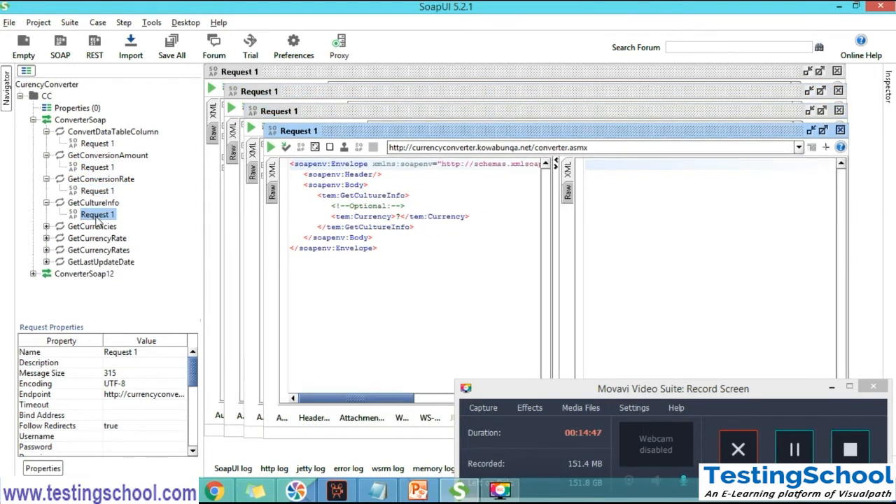
Examine the properties of the ConverterSoap interface and of its operations from ConvertDataTableColumn through GetCultureInfo
click(95, 121)
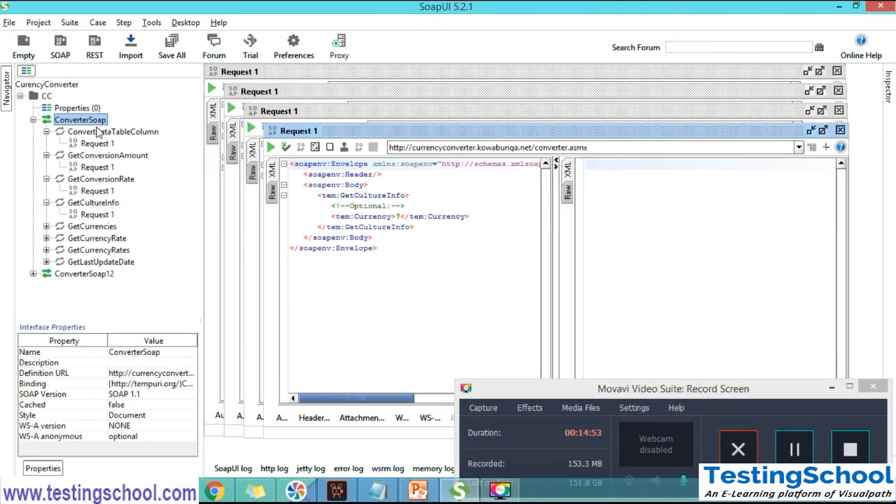
click(99, 132)
click(100, 156)
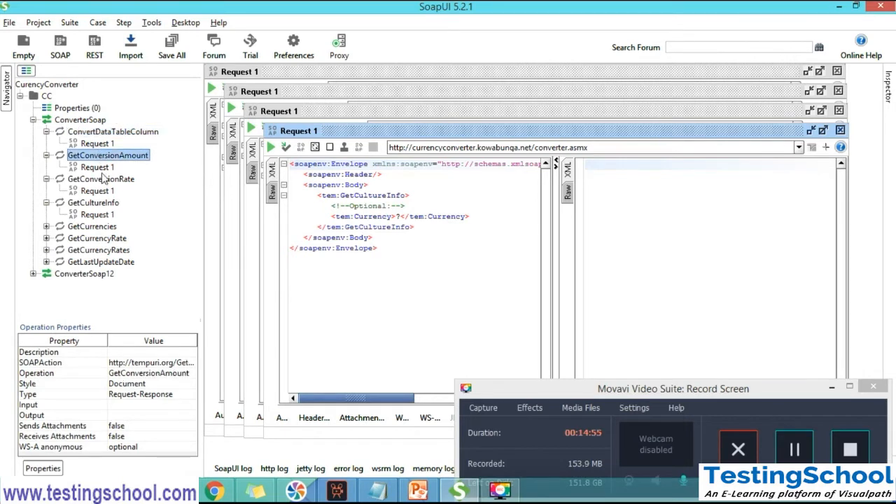
click(102, 179)
click(102, 204)
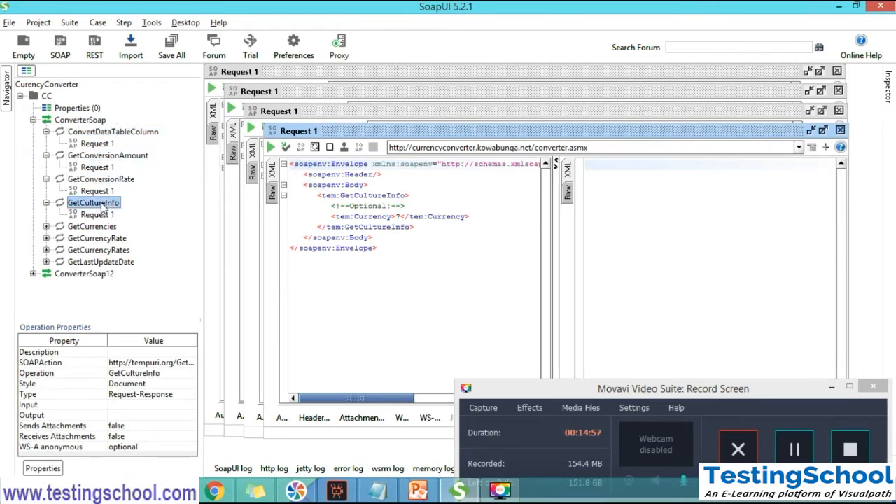
Collapse the four expanded operations and the ConverterSoap interface
click(46, 132)
click(46, 143)
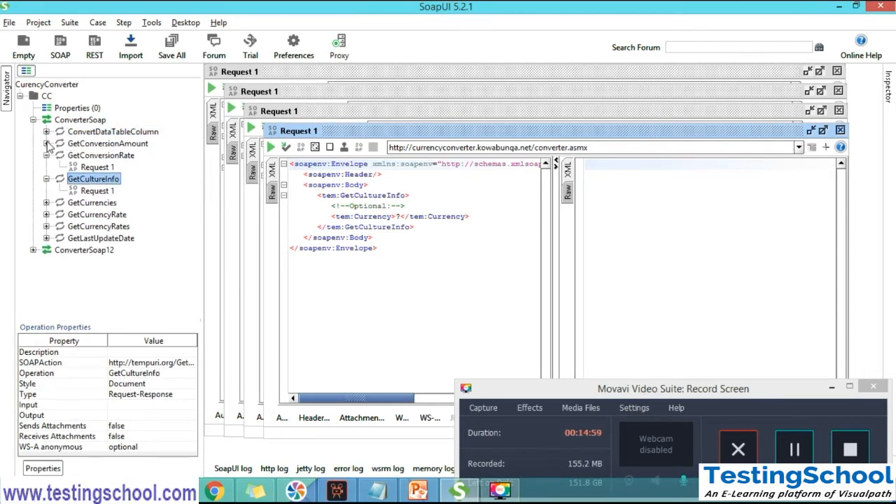
click(46, 155)
click(46, 167)
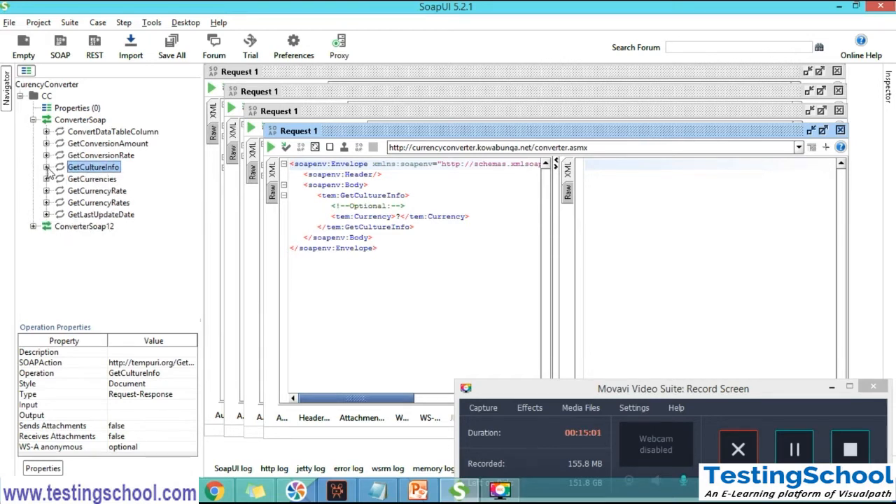
click(32, 120)
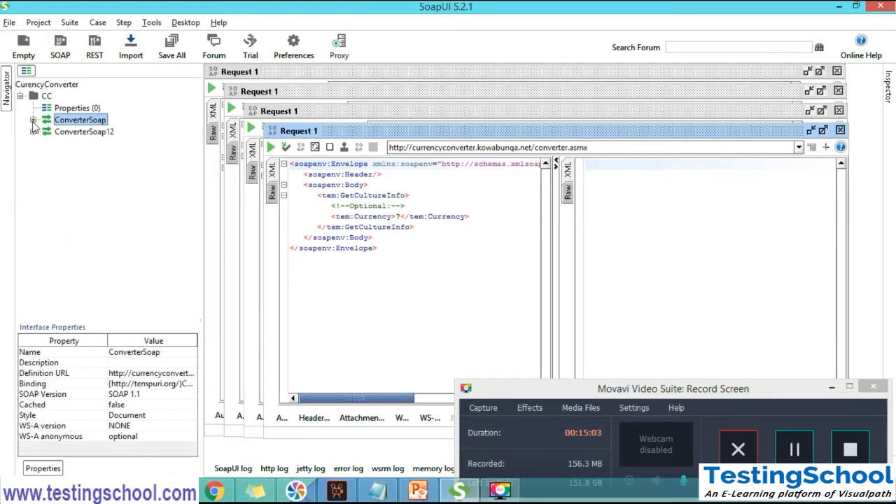
Open Request 1 of ConvertDataTableColumn under ConverterSoap12, collapse the operation and maximize the request window
click(33, 131)
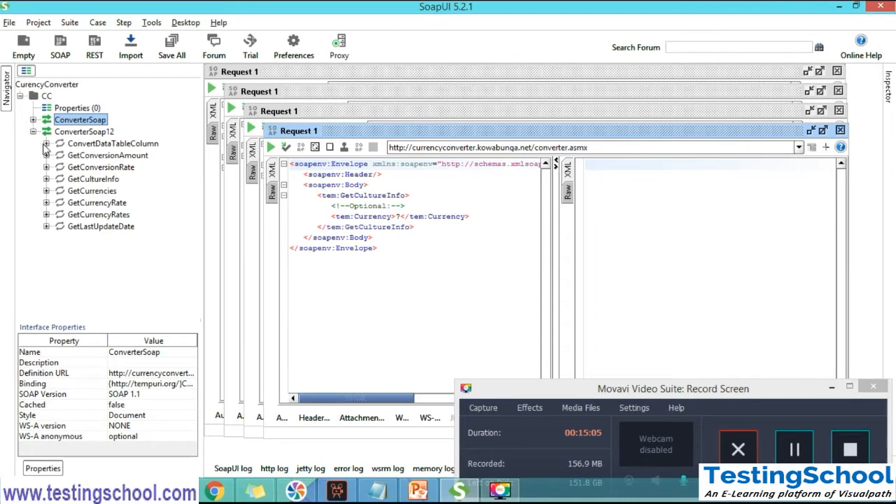
click(46, 143)
double_click(92, 155)
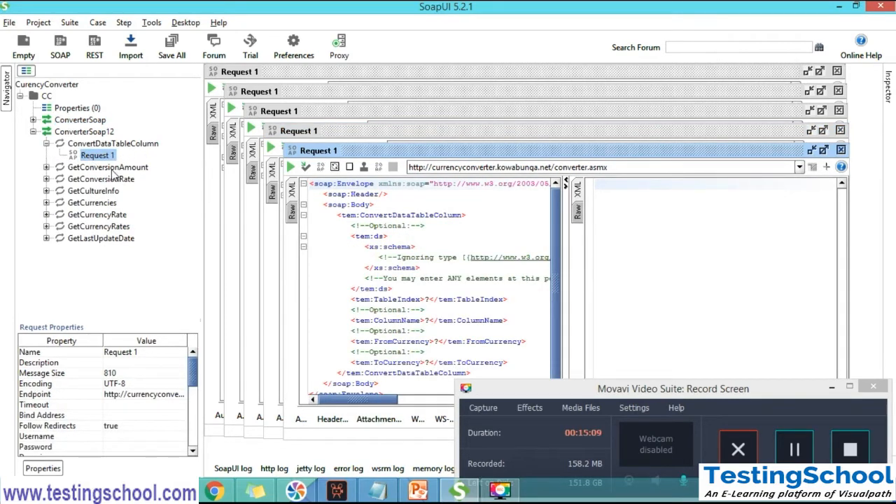
click(47, 144)
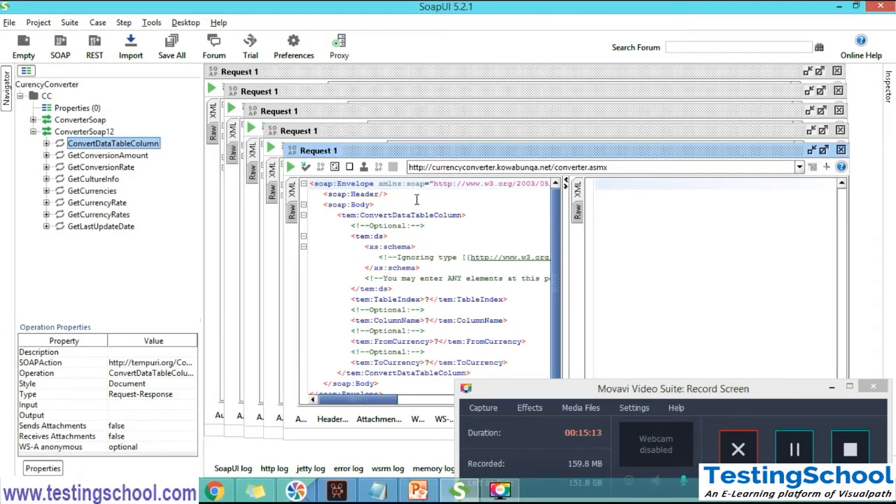
click(823, 151)
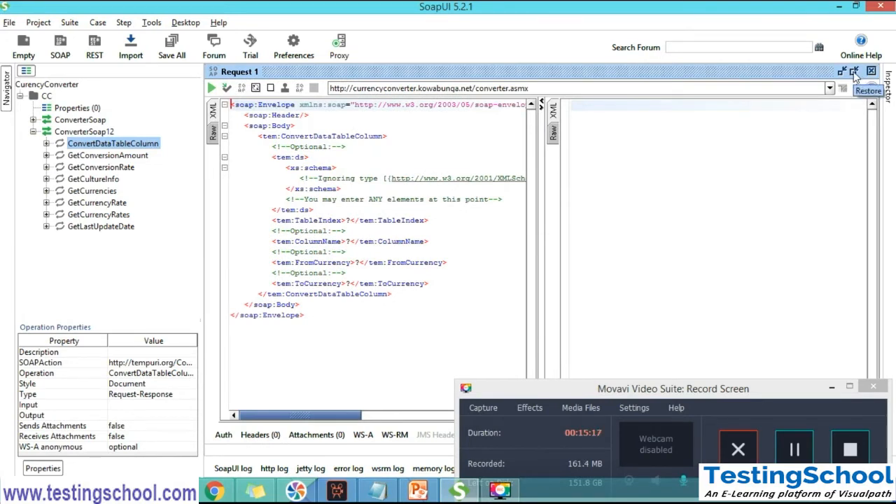
Collapse the ConverterSoap12 interface and the CC project, and examine the workspace and project properties
click(33, 132)
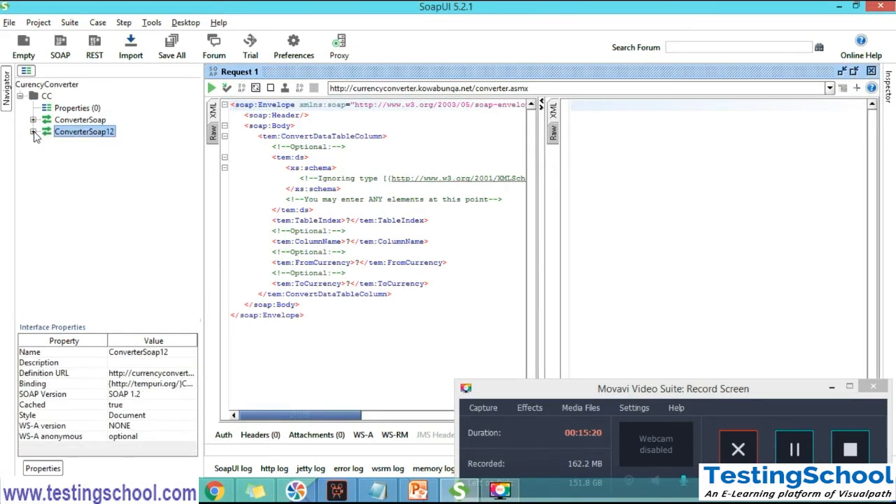
click(20, 96)
click(44, 86)
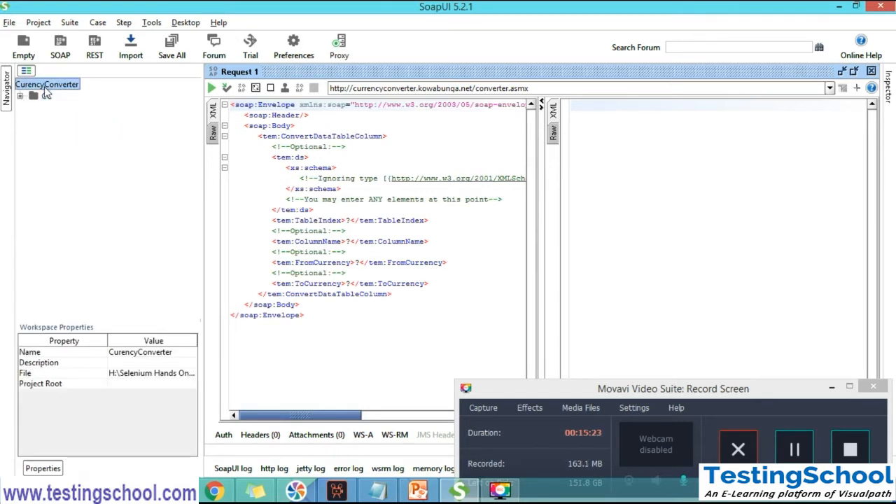
click(46, 96)
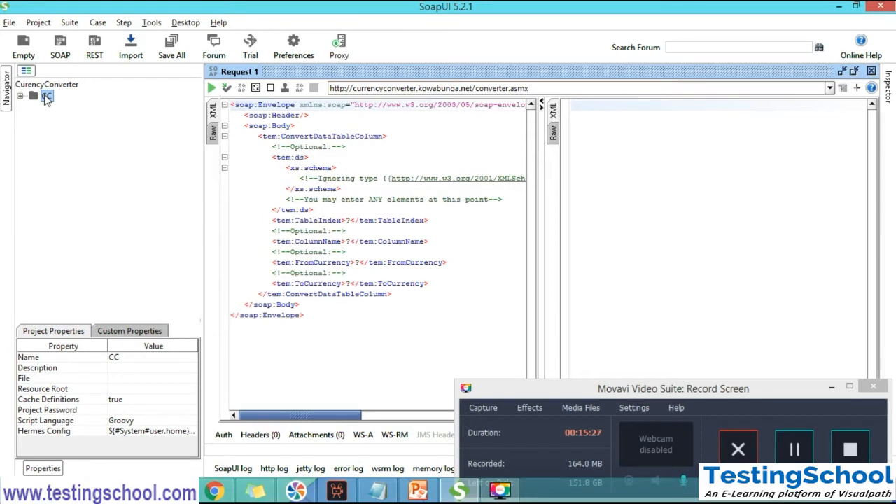
Add a new test suite named TestSuite 1 to the CC project and maximize its window
right_click(47, 97)
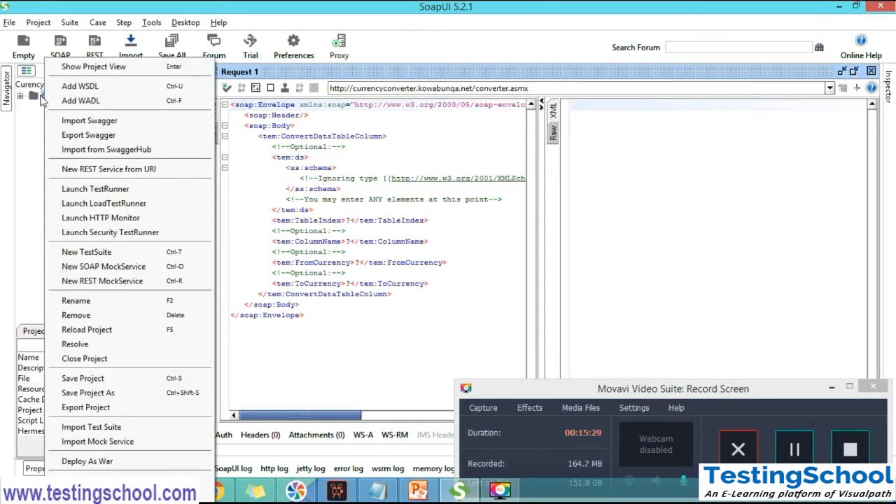
click(42, 97)
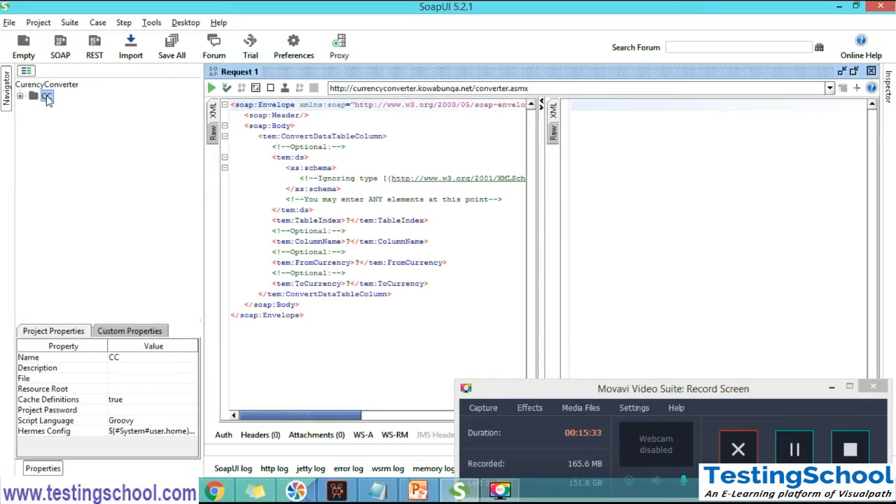
right_click(48, 99)
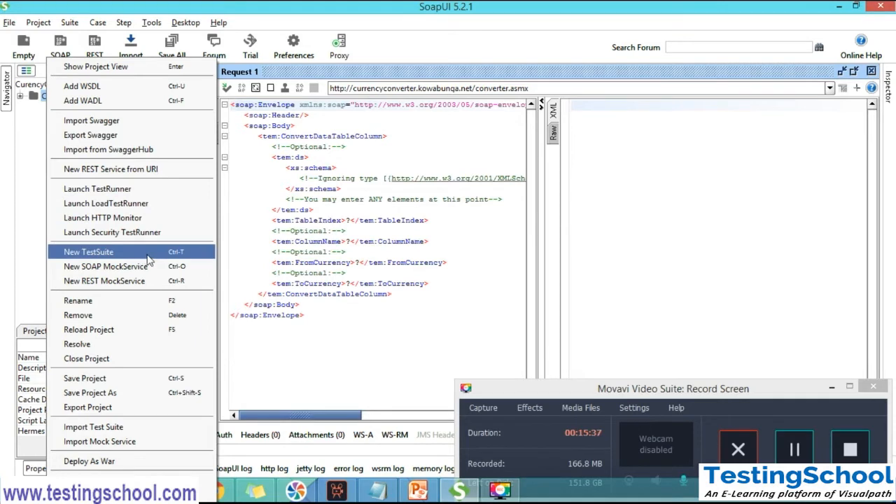
click(157, 260)
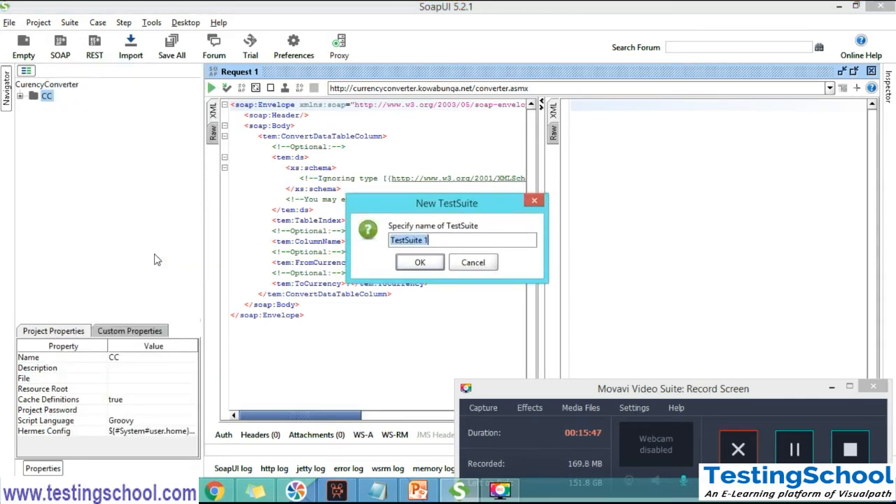
click(436, 240)
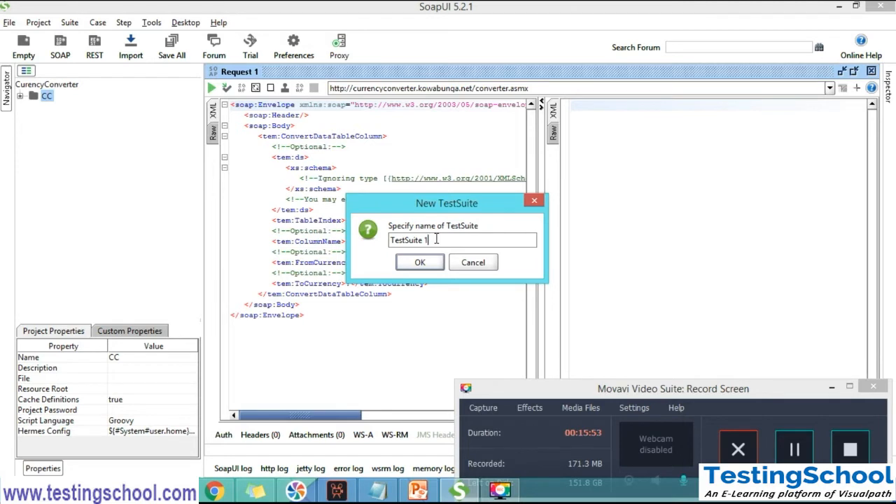
key(BackSpace)
text(1)
click(420, 263)
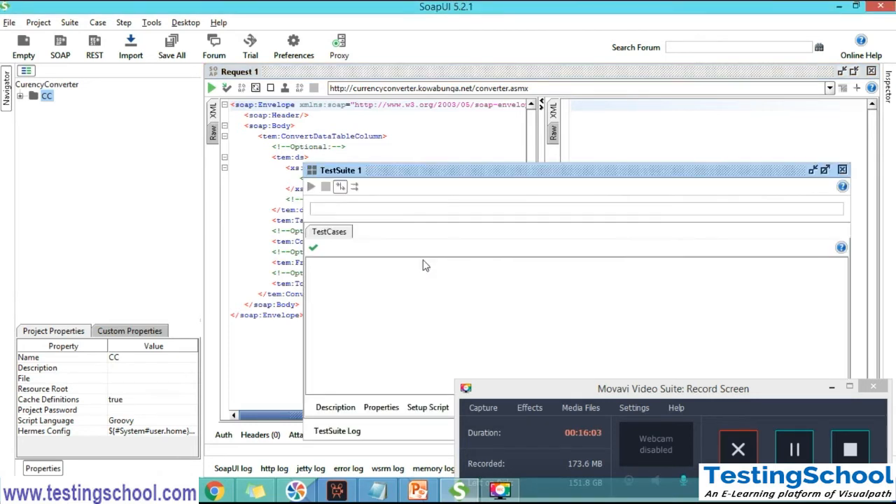
click(825, 170)
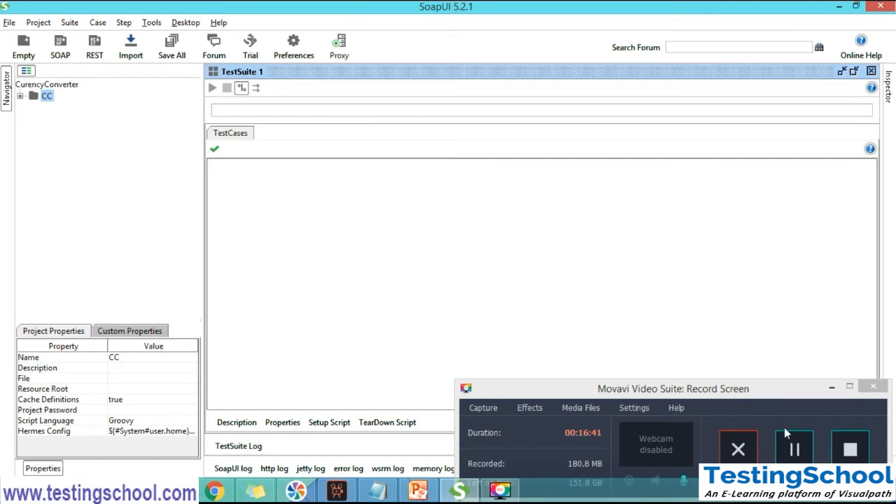
Expand the CC project and TestSuite 1, and switch to Notepad to highlight Cases/TestCase in the hierarchy notes
click(795, 451)
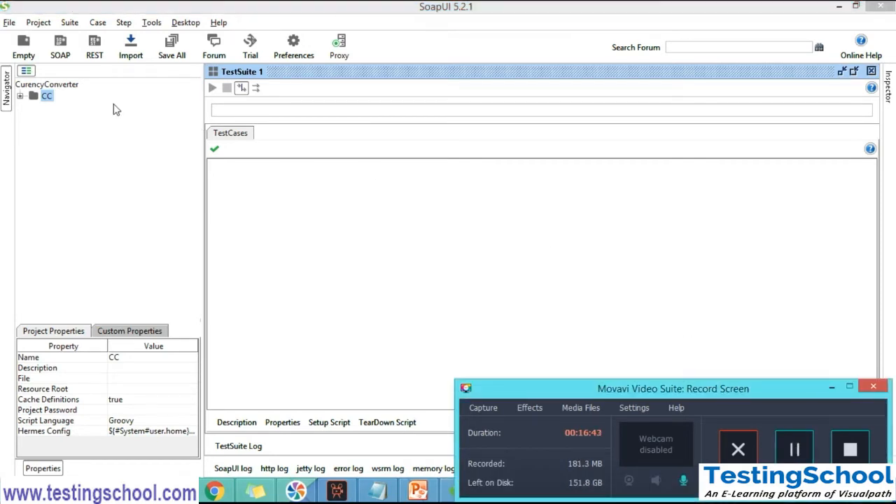
click(20, 97)
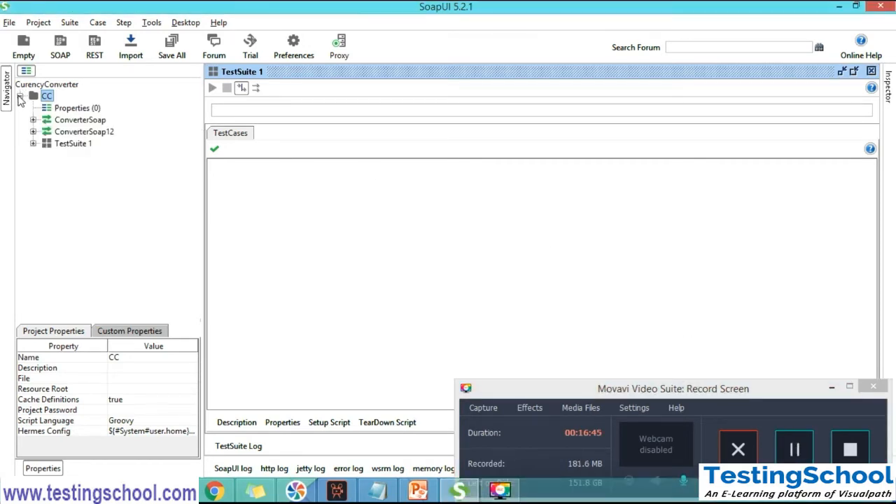
click(66, 151)
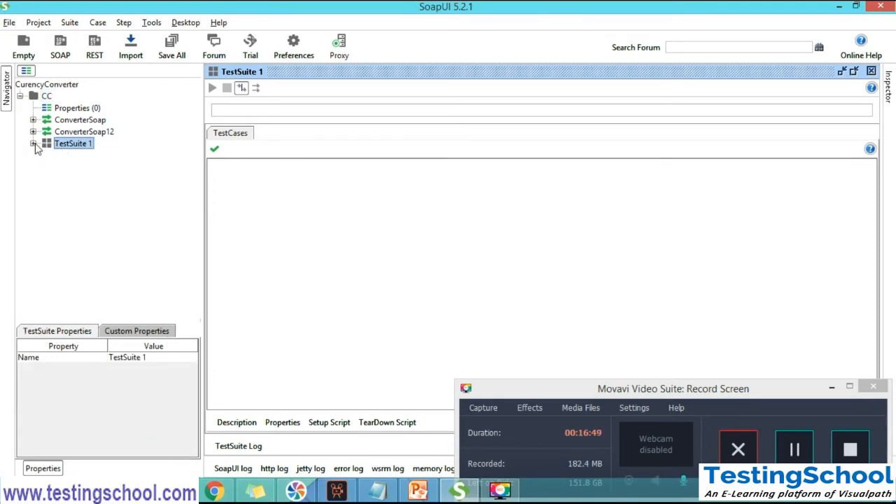
click(33, 144)
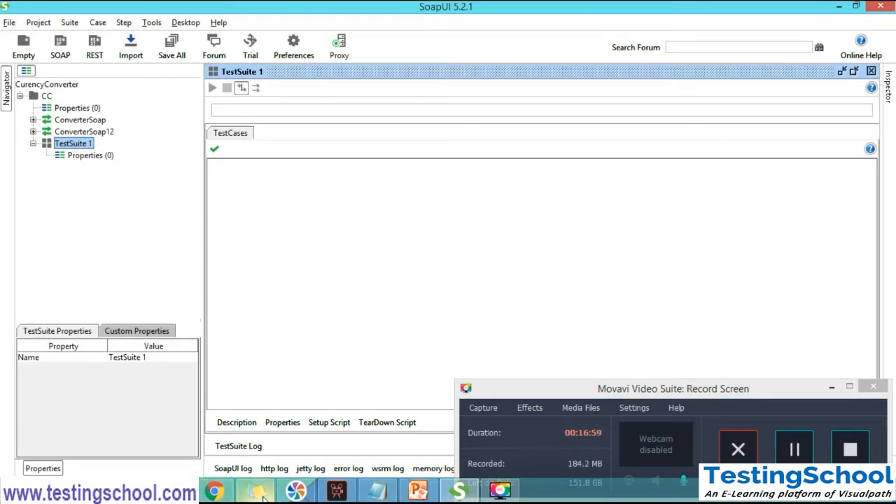
click(391, 449)
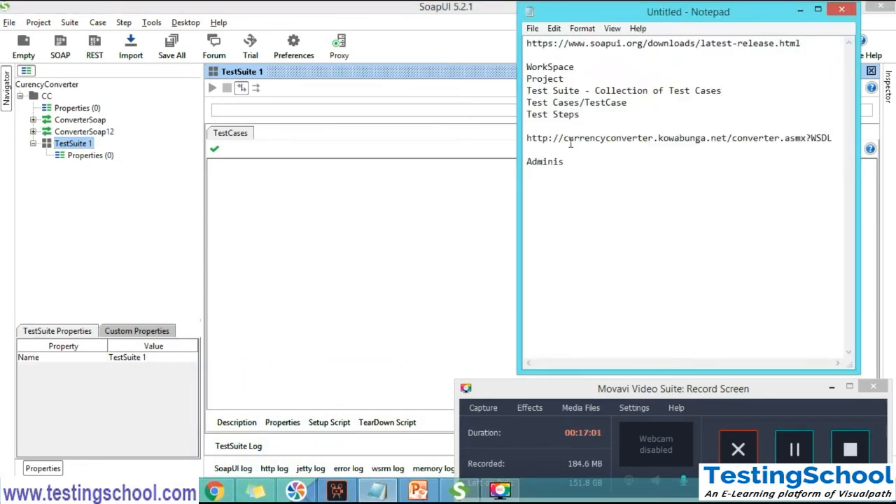
double_click(568, 103)
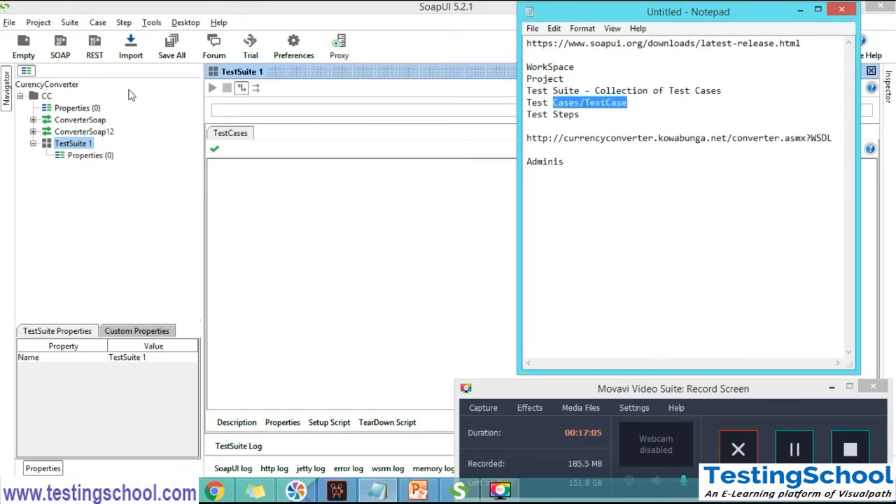
Switch back to SoapUI, add a test case named TestCase 1 to TestSuite 1 and maximize its window
click(76, 147)
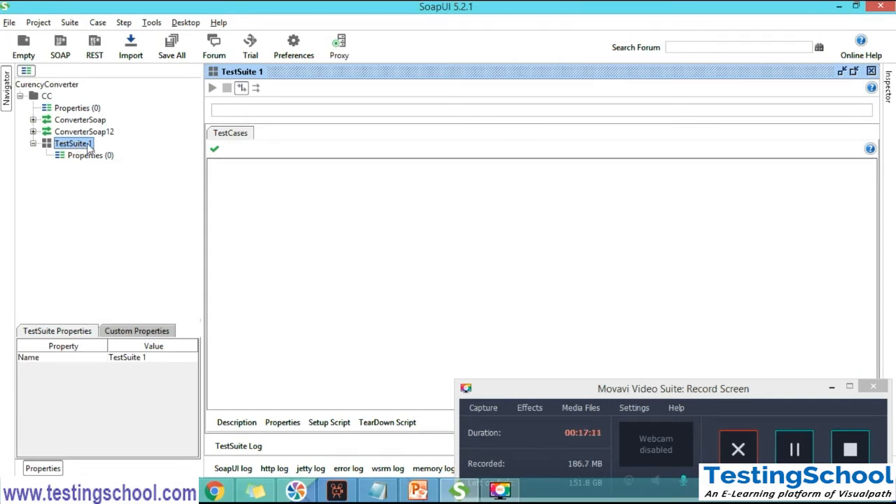
right_click(88, 146)
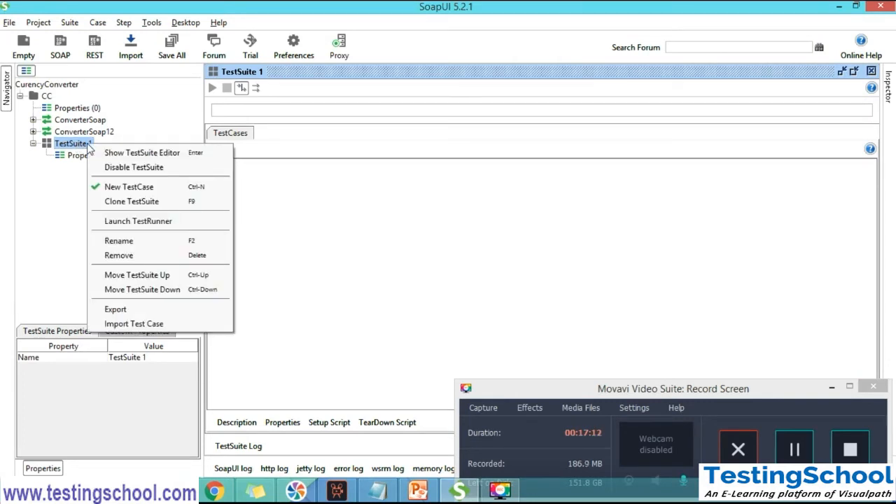
click(163, 191)
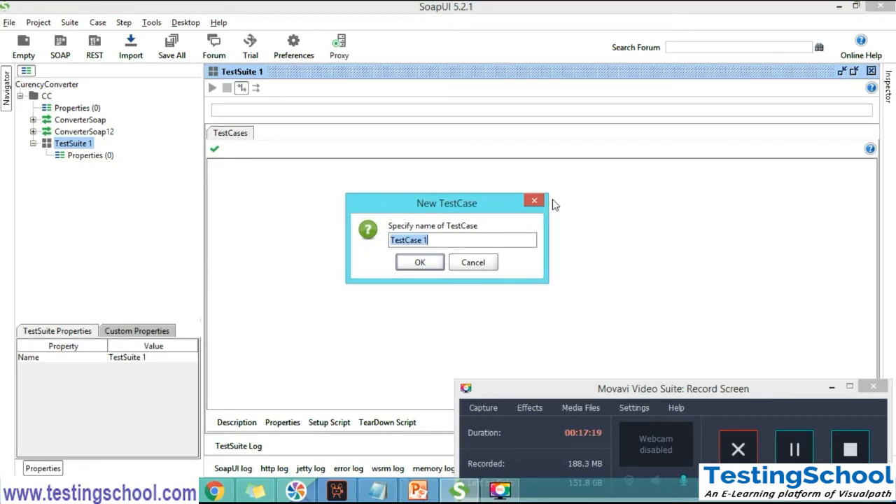
click(434, 241)
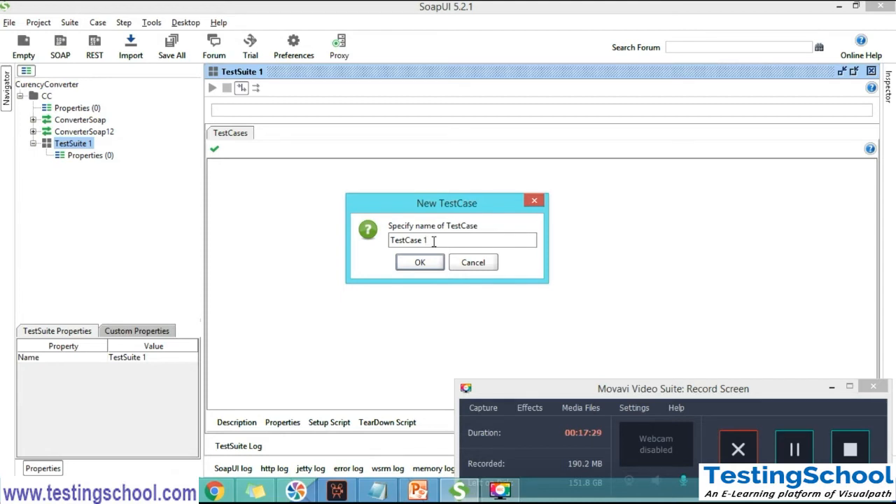
click(801, 454)
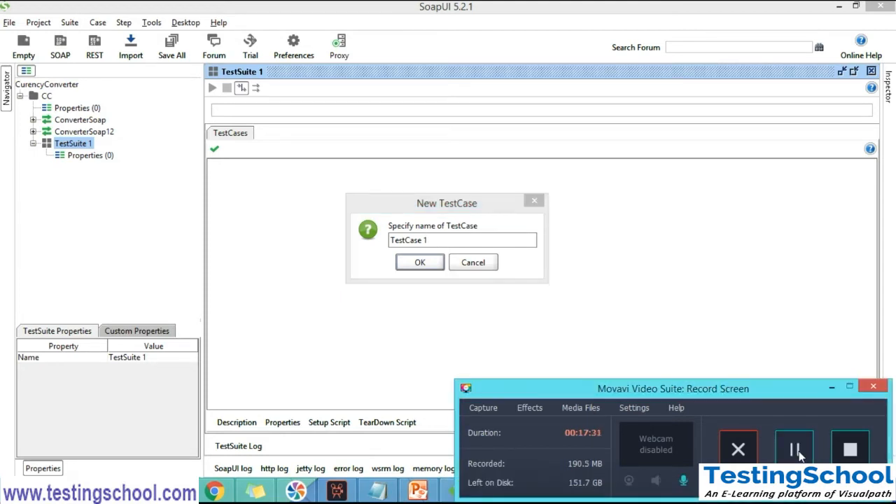
click(427, 240)
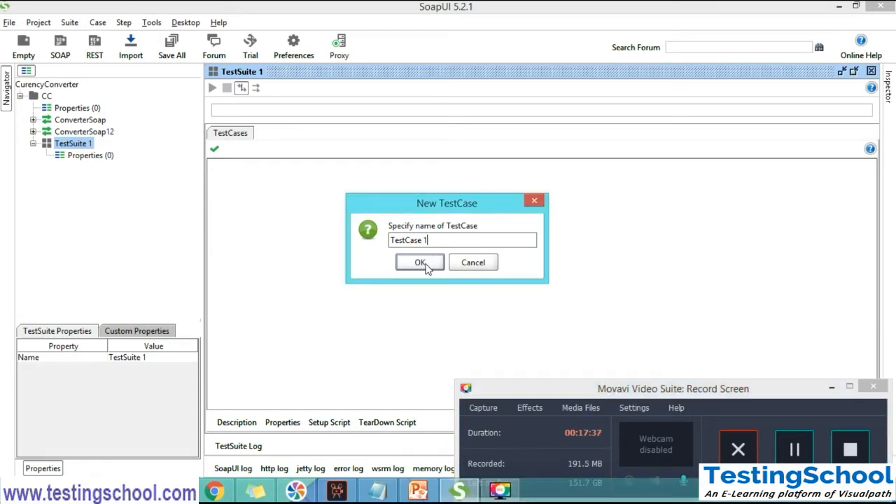
click(420, 264)
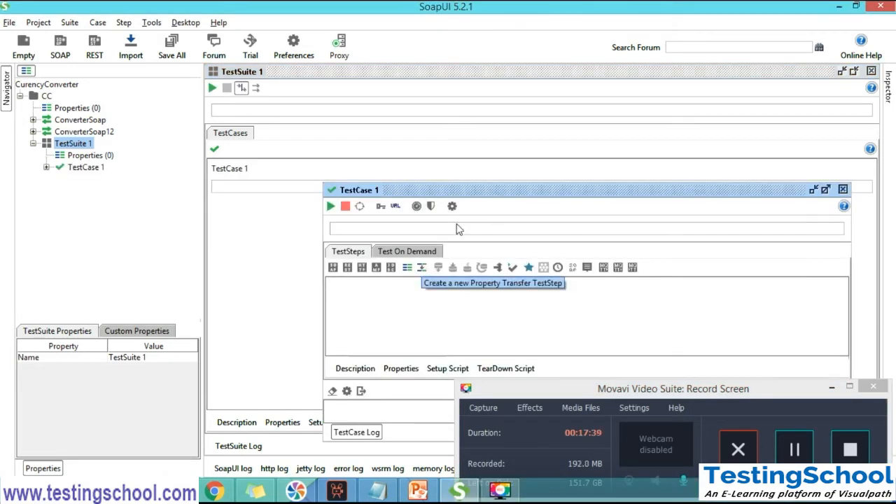
click(825, 189)
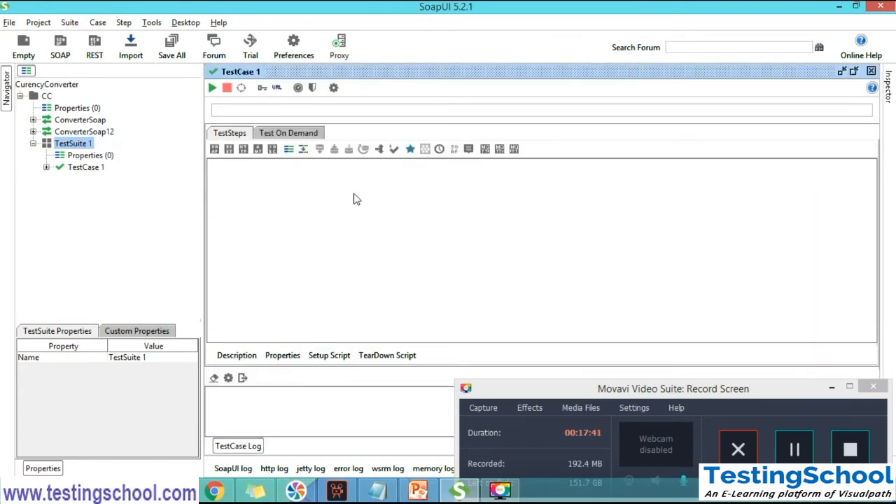
Expand and select TestCase 1, and switch to Notepad to highlight Steps in the Test Steps entry
click(47, 167)
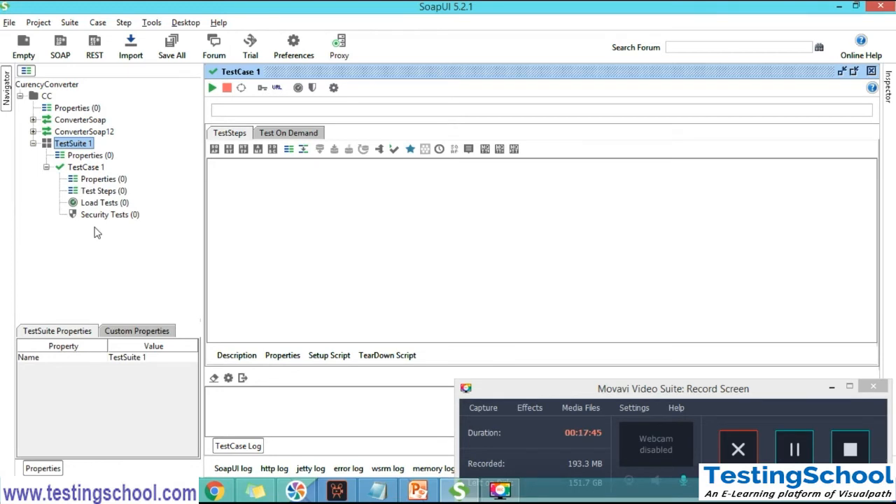
click(89, 170)
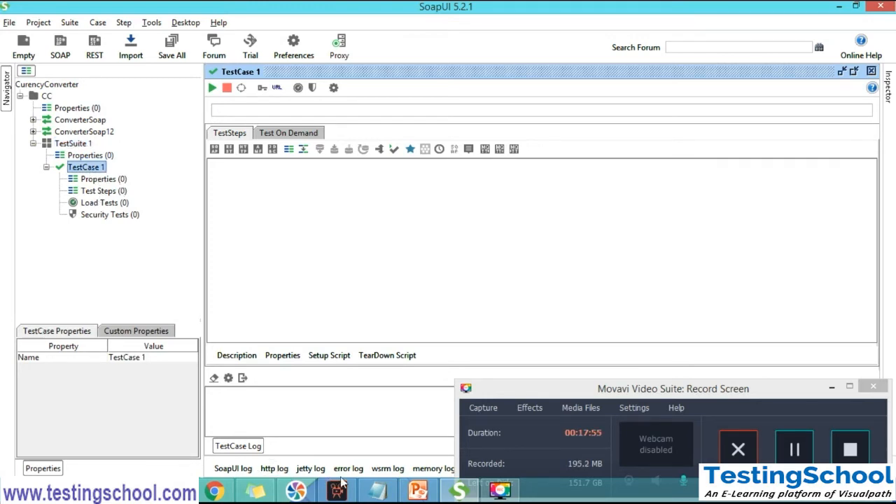
click(373, 491)
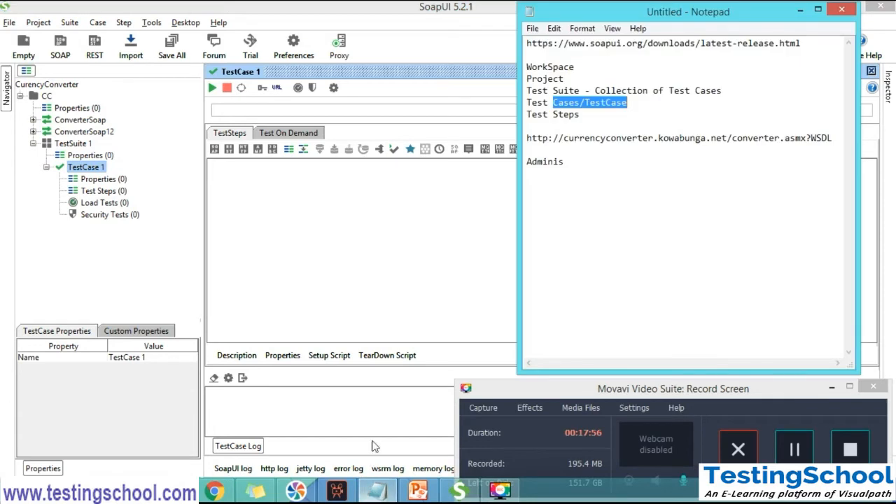
double_click(558, 114)
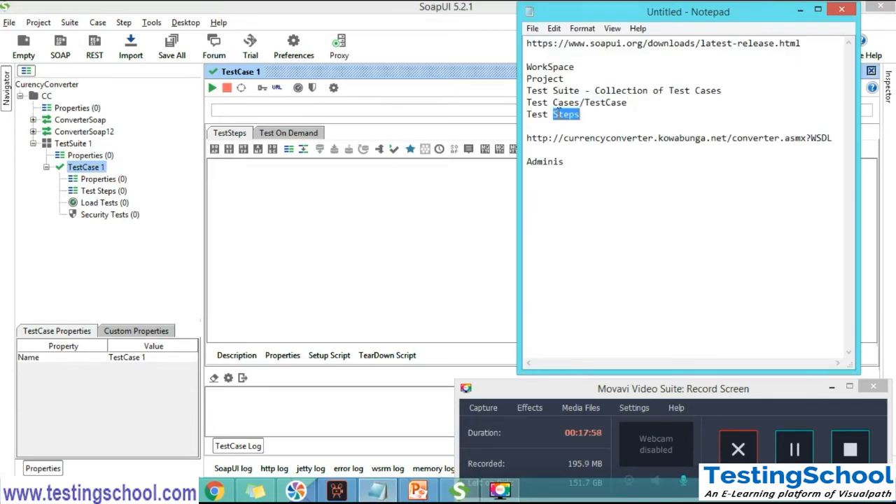
Try to add a SOAP Request step named Step 1 to TestCase 1 in SoapUI, browsing the operations it can invoke
click(89, 170)
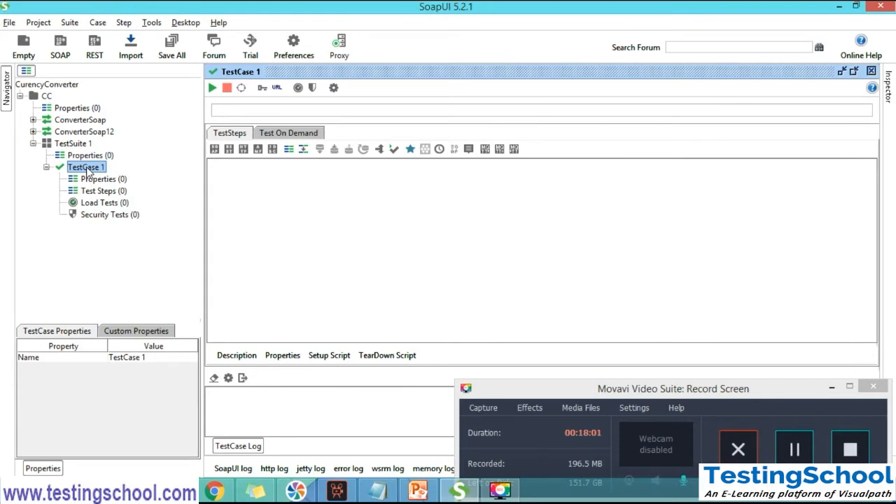
right_click(89, 170)
mouse_move(186, 228)
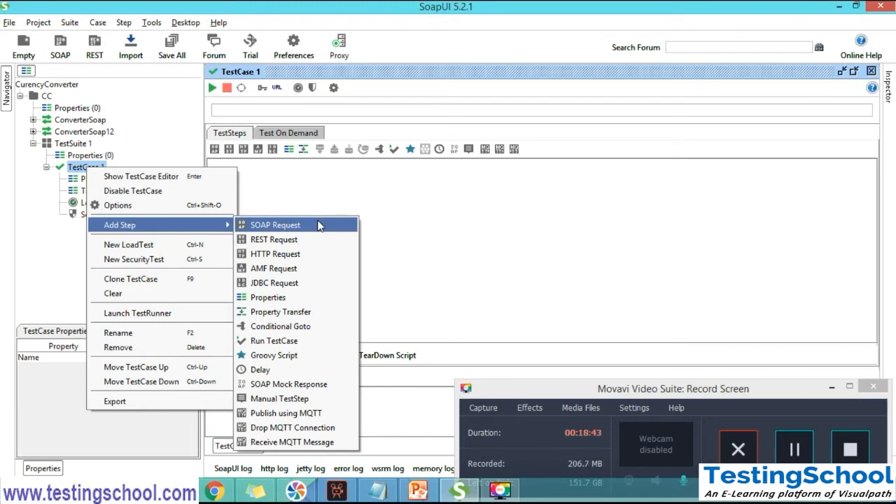
click(290, 225)
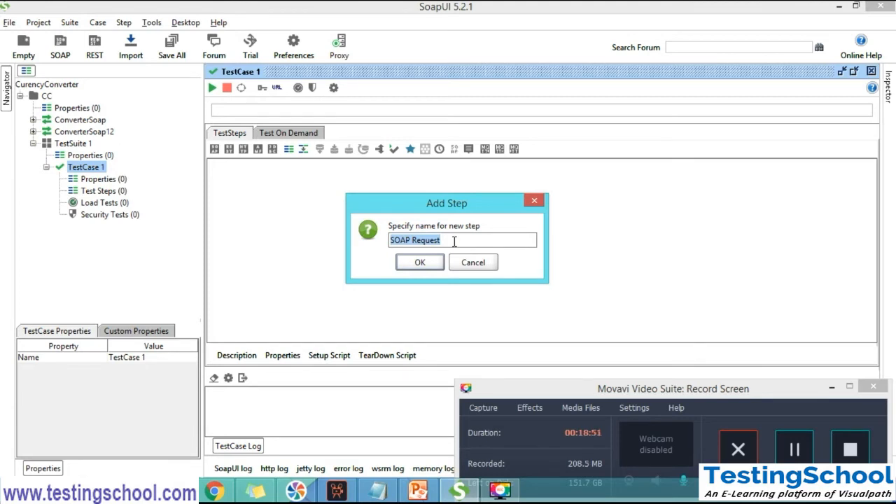
text(Step 1)
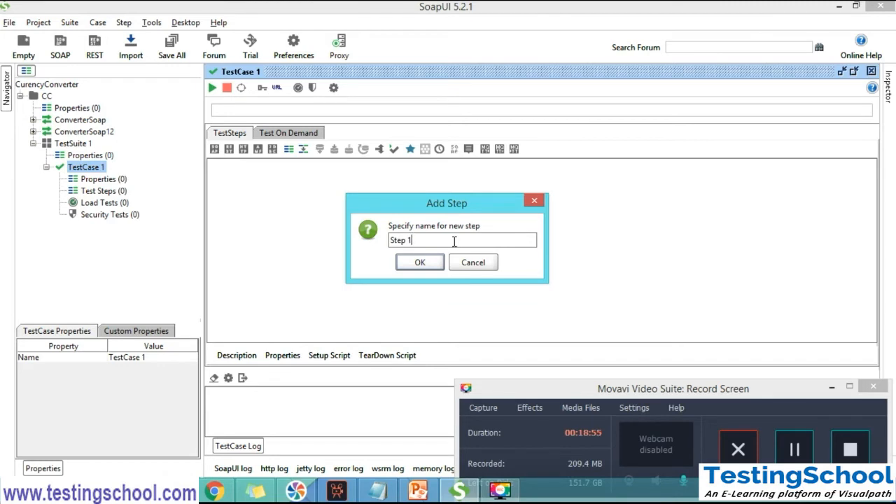
click(427, 262)
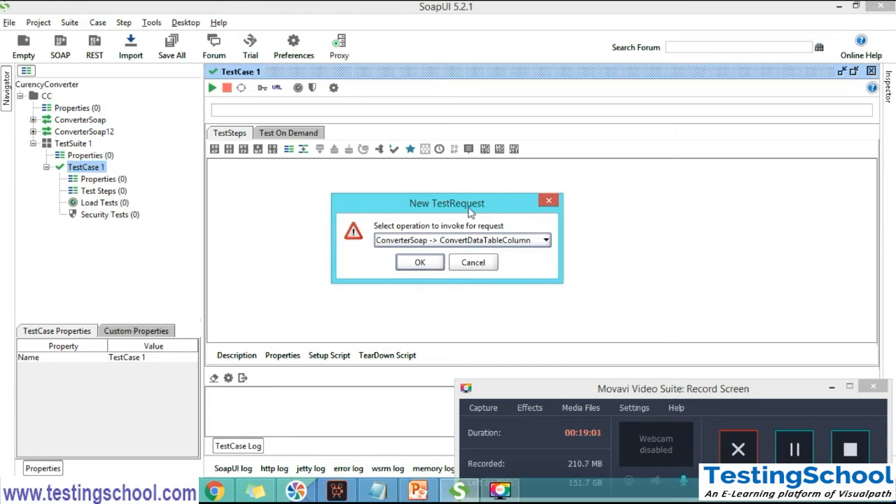
click(532, 241)
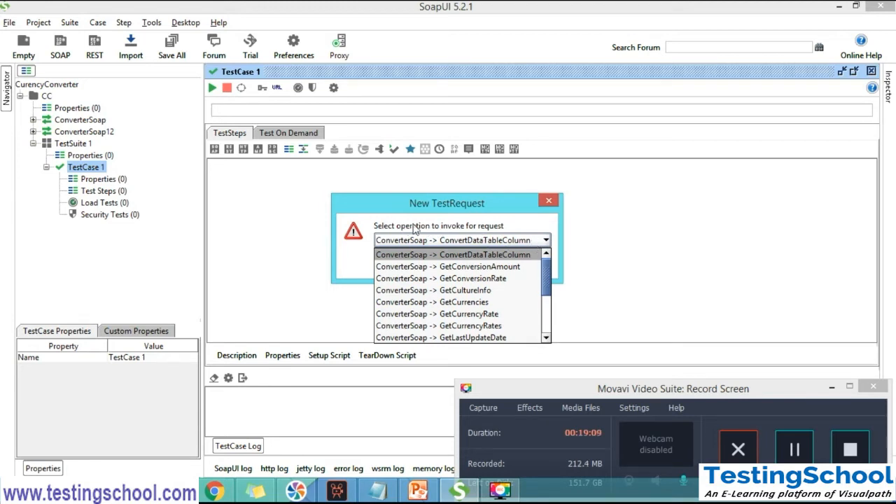
mouse_move(549, 264)
mouse_down()
mouse_move(549, 318)
mouse_move(550, 270)
mouse_up()
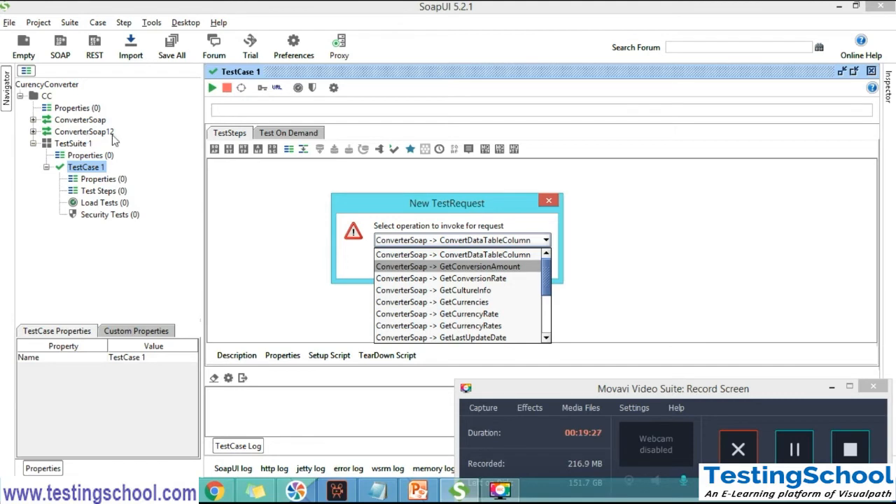
mouse_move(546, 293)
mouse_down()
mouse_move(545, 334)
mouse_move(546, 284)
mouse_up()
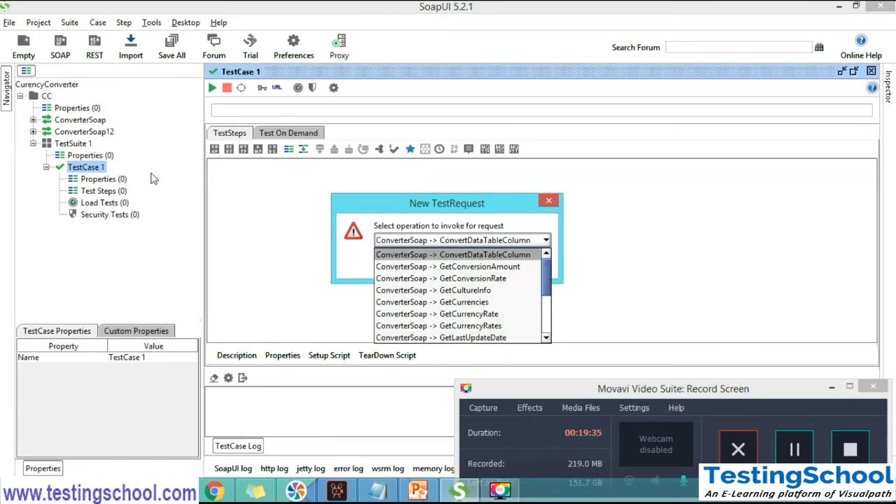
click(550, 201)
click(549, 201)
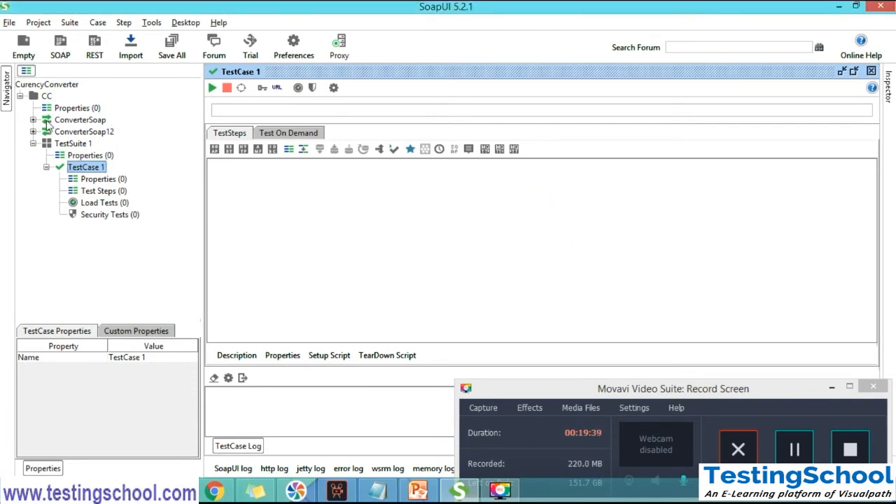
Expand the ConverterSoap interface and go through its operations from ConvertDataTableColumn to GetCurrencies
click(33, 120)
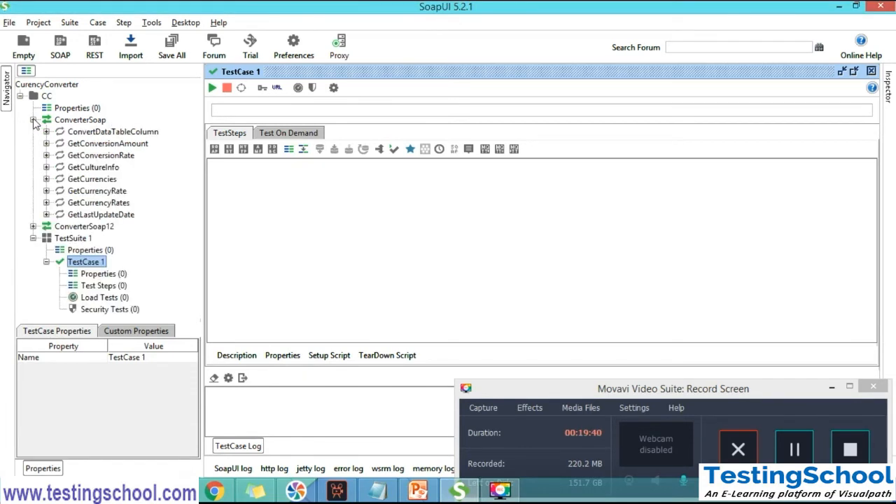
click(101, 123)
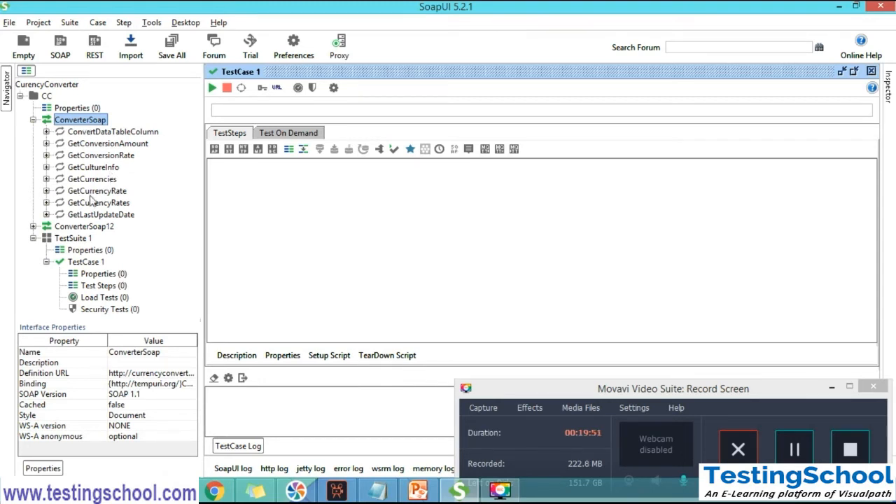
click(100, 132)
click(102, 143)
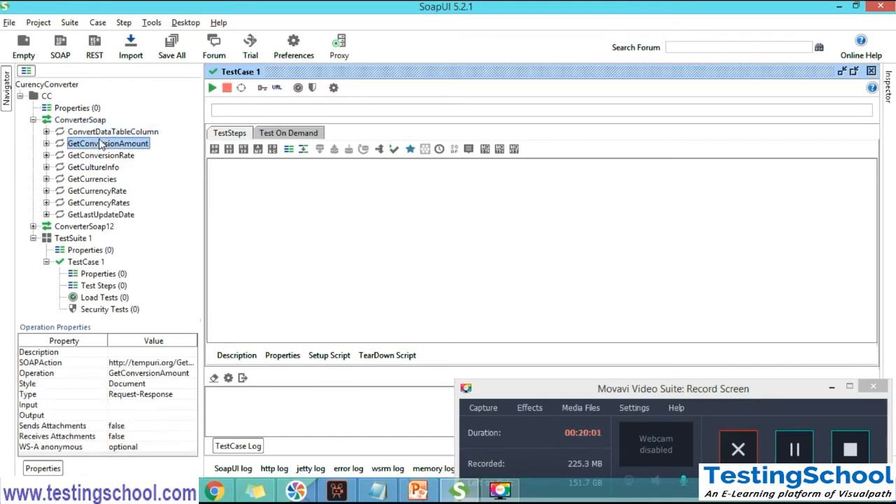
click(101, 156)
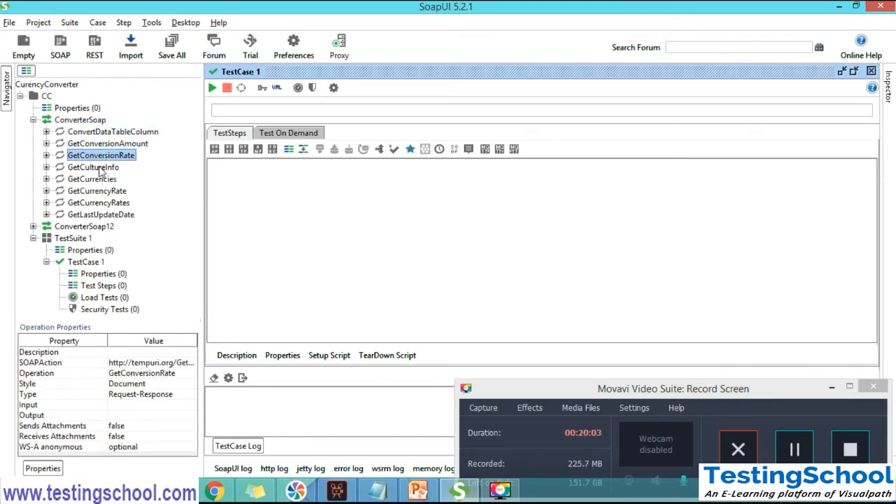
click(98, 168)
click(93, 179)
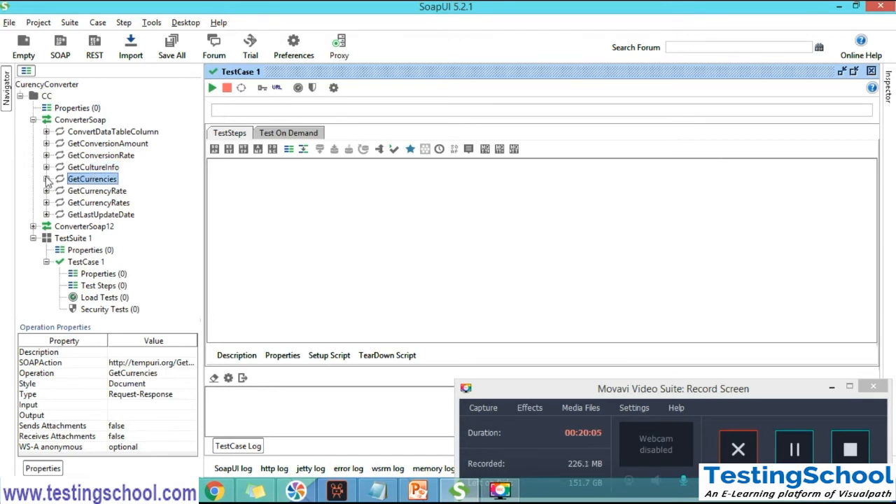
View Request 1 of the GetCurrencies and GetConversionAmount operations, and collapse the ConverterSoap interface
click(46, 179)
double_click(91, 194)
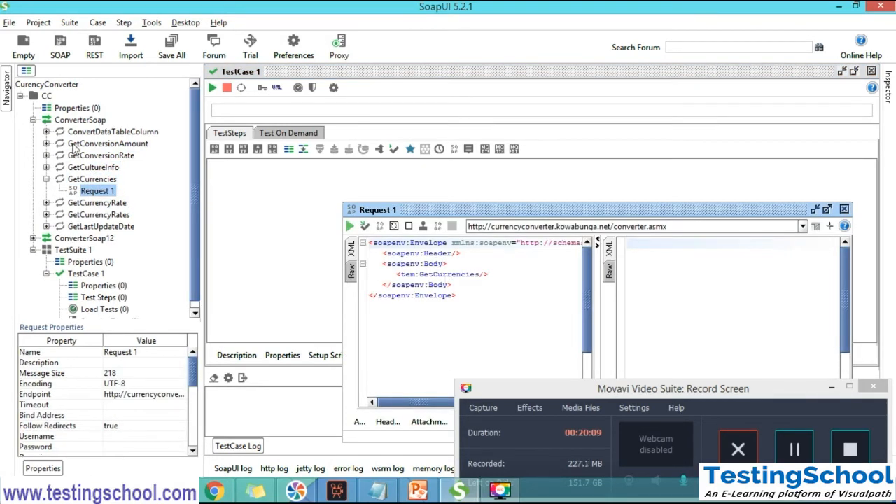
click(46, 143)
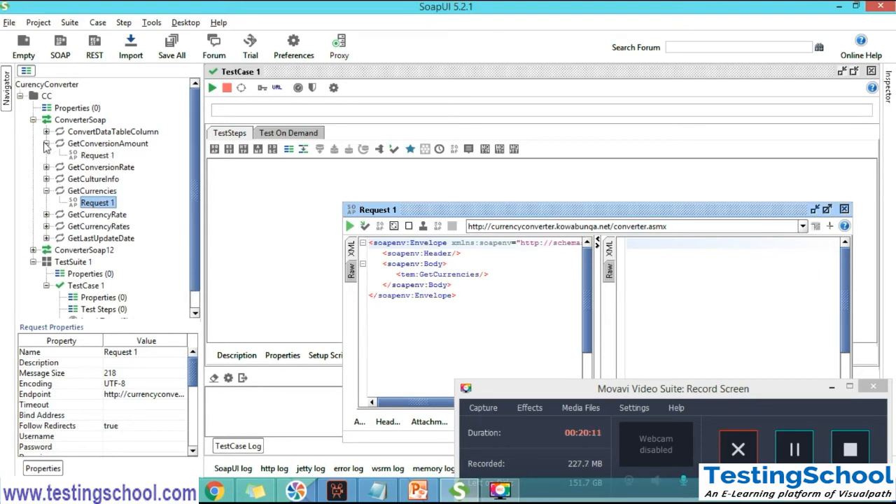
double_click(98, 155)
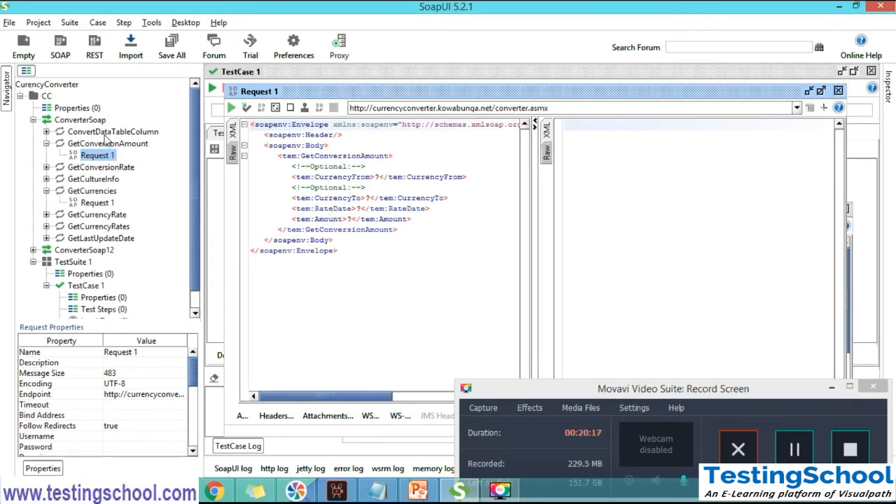
click(46, 144)
click(33, 120)
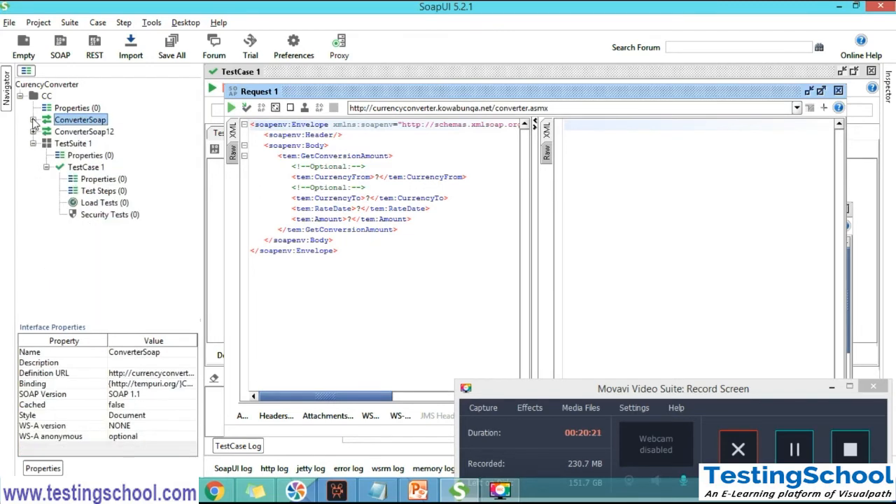
Add a SOAP Request step named Test Step 1 to TestCase 1, invoking ConverterSoap -> GetConversionAmount with the SOAP Response Assertion
click(94, 167)
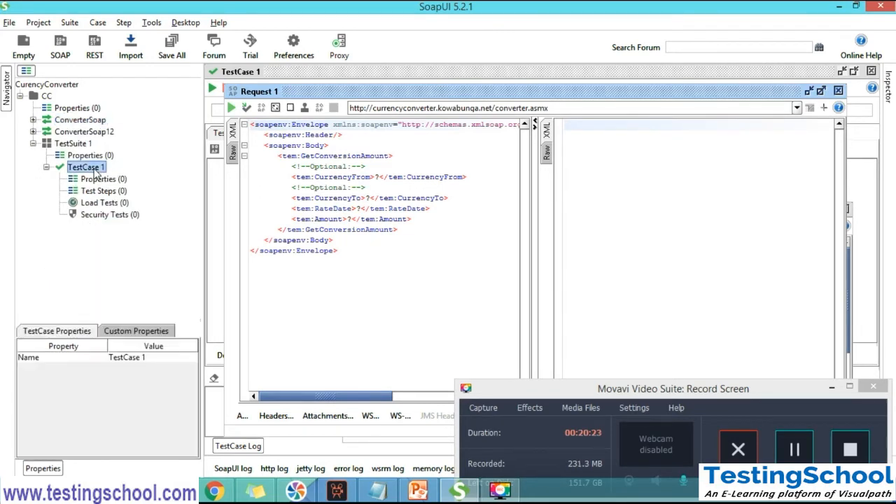
right_click(95, 168)
mouse_move(217, 235)
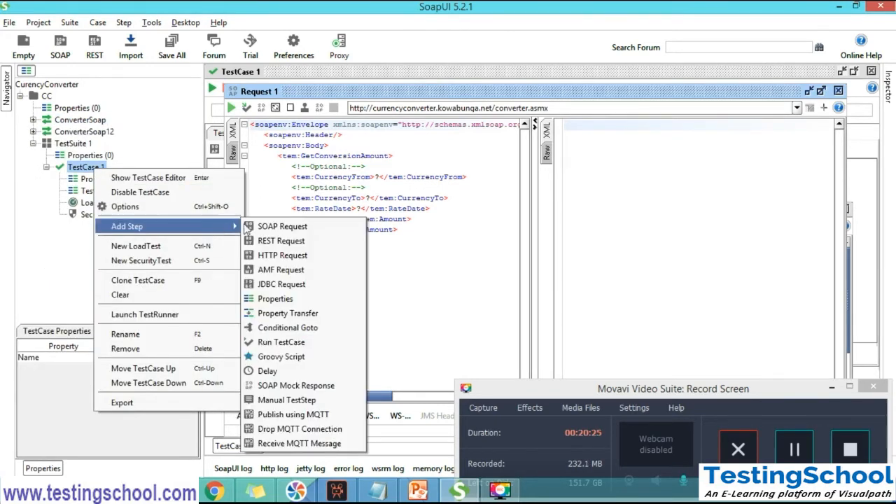
click(285, 229)
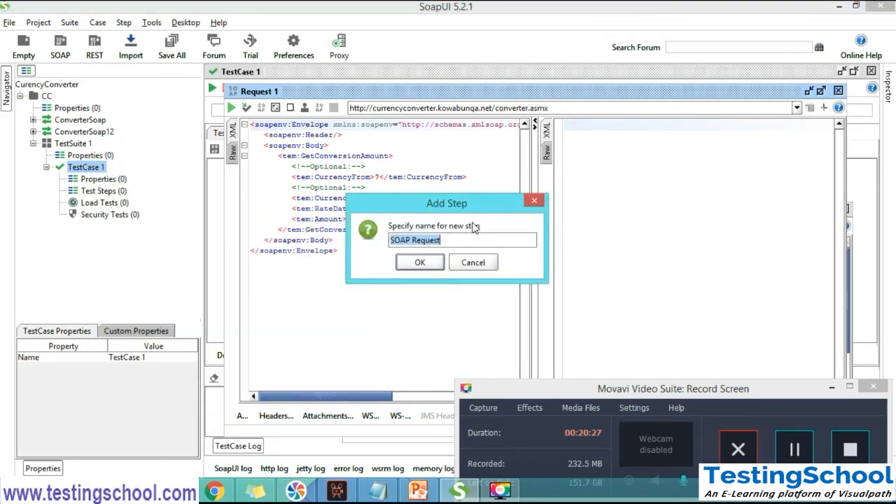
text(Test Step 1)
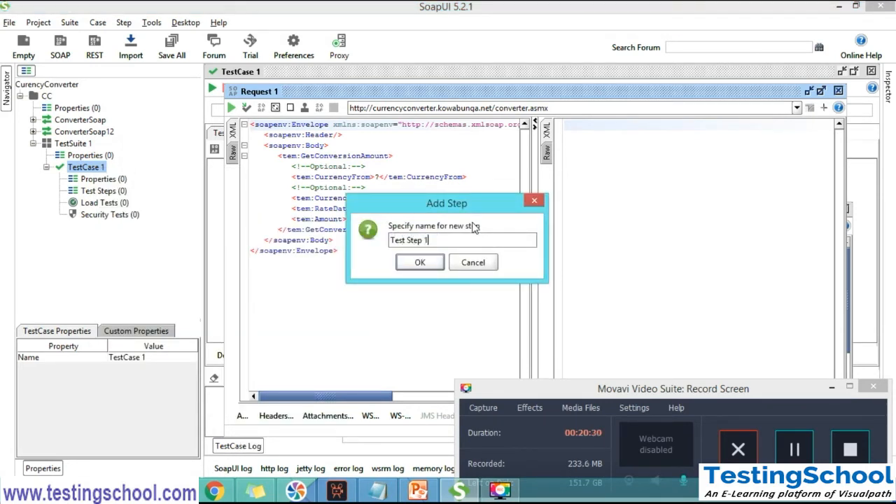
click(429, 263)
click(482, 243)
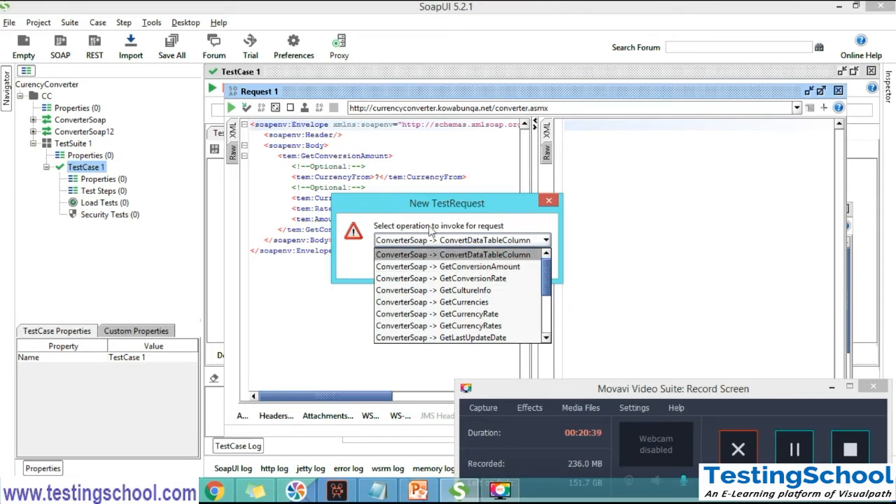
click(508, 272)
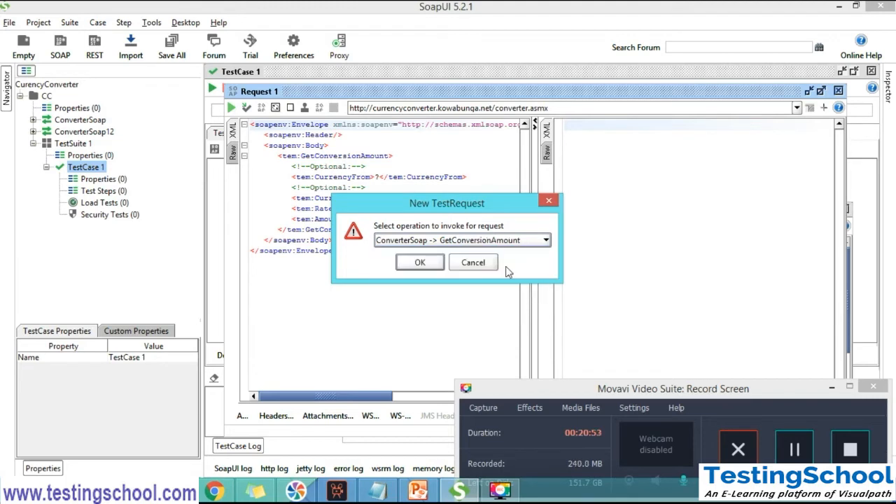
click(423, 285)
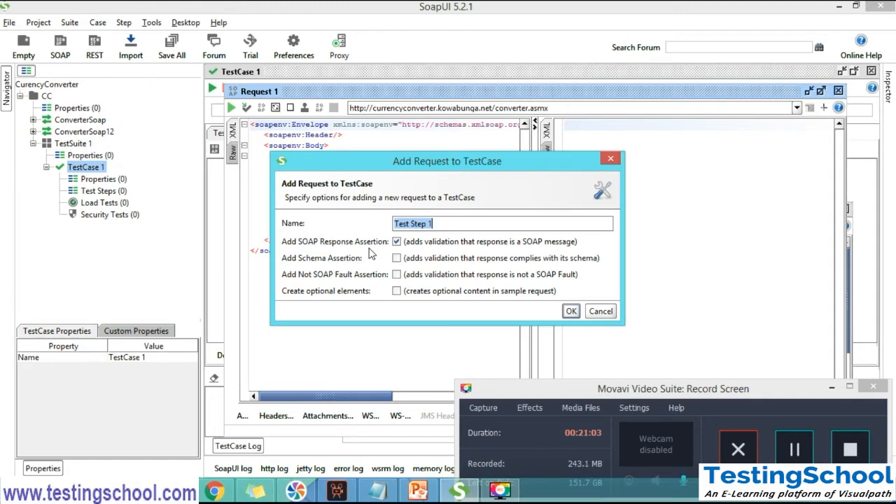
click(572, 312)
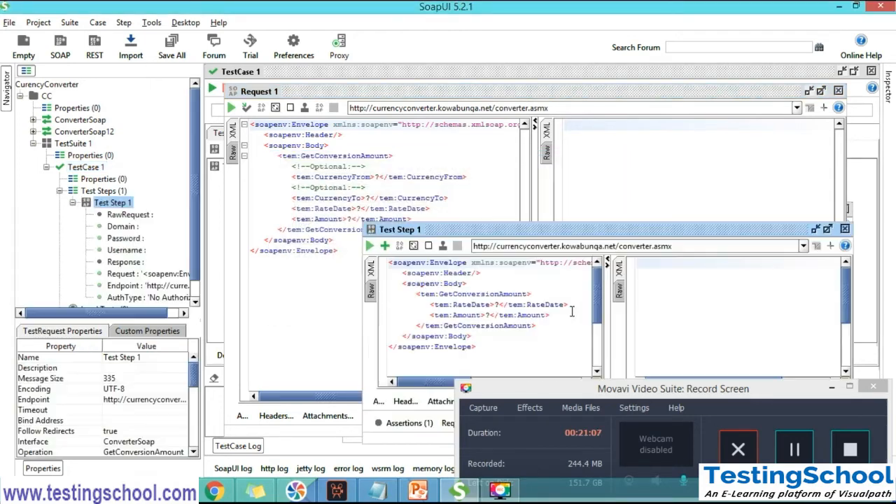
Maximize the Test Step 1 request window, highlight its entire request XML, and collapse Test Step 1 in the project tree
click(828, 229)
click(363, 203)
drag(364, 203, 230, 104)
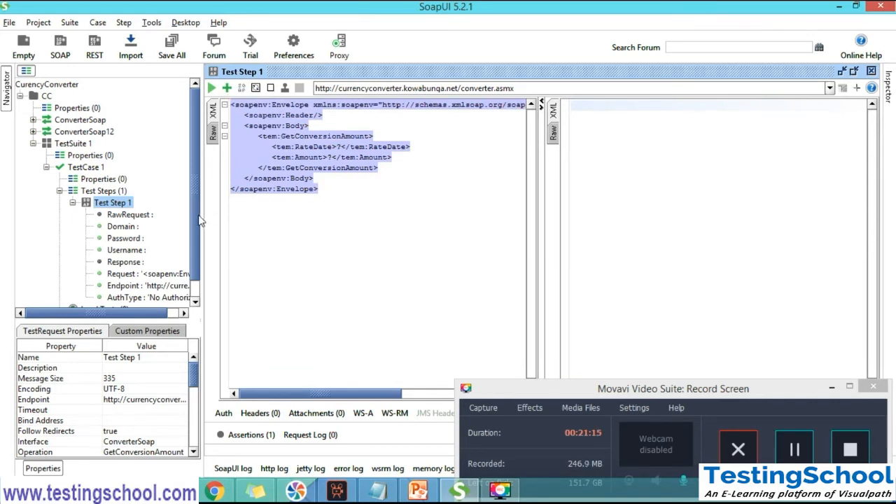
drag(196, 217, 197, 252)
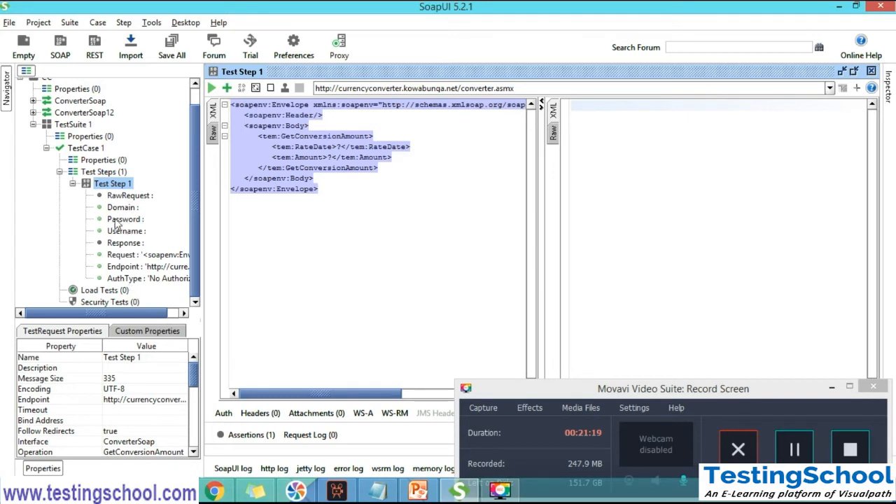
click(73, 183)
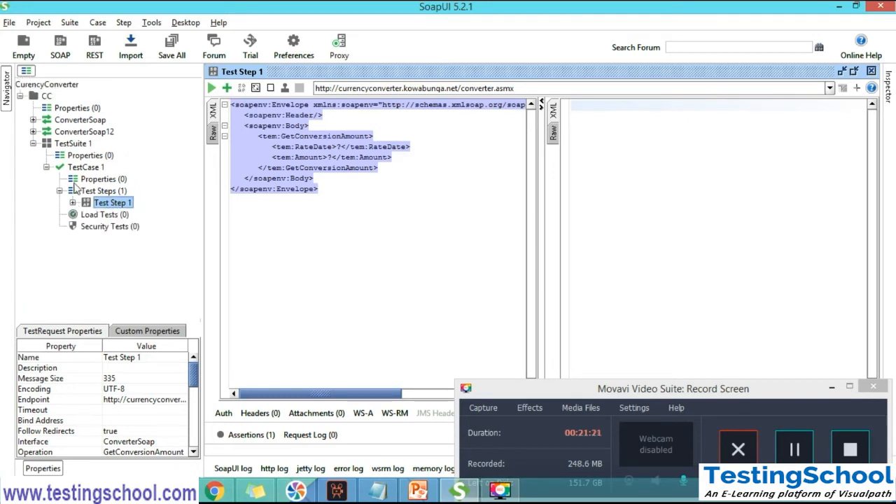
double_click(106, 205)
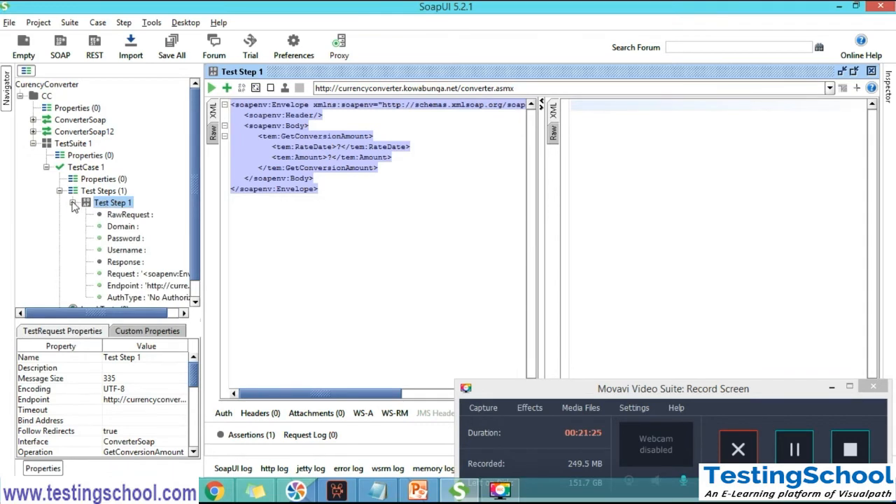
click(74, 203)
click(351, 184)
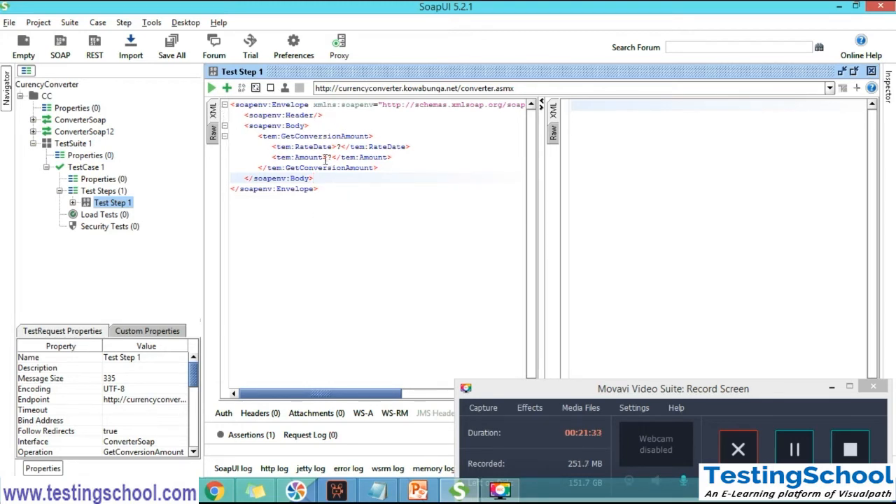
Show the TestCase 1 editor maximized and select Test Step 1 in its list of test steps, keeping its tree node collapsed
click(109, 205)
click(106, 192)
double_click(107, 194)
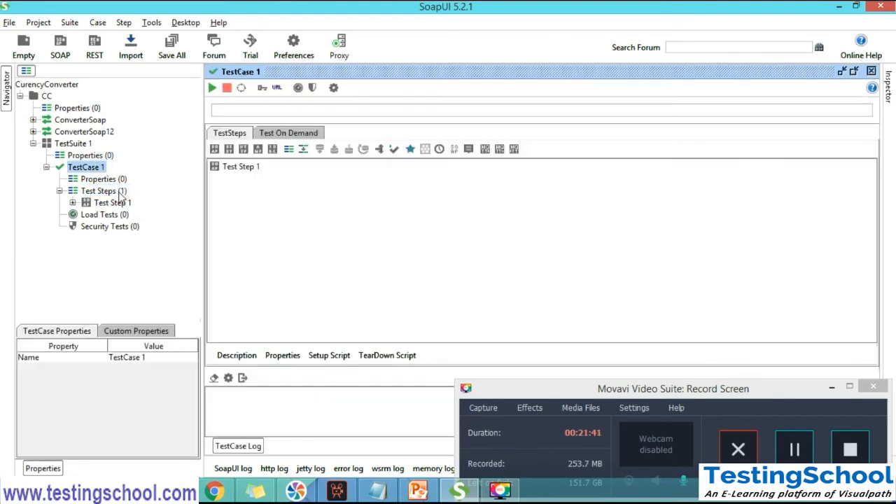
click(854, 71)
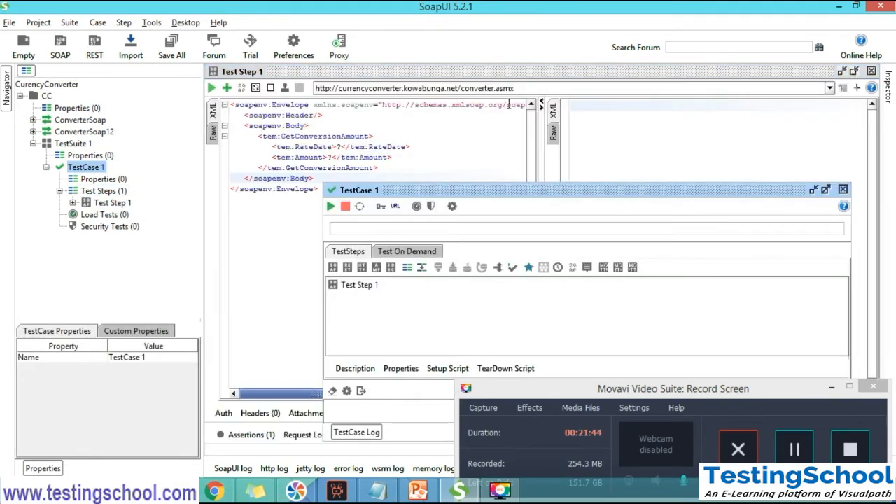
click(825, 191)
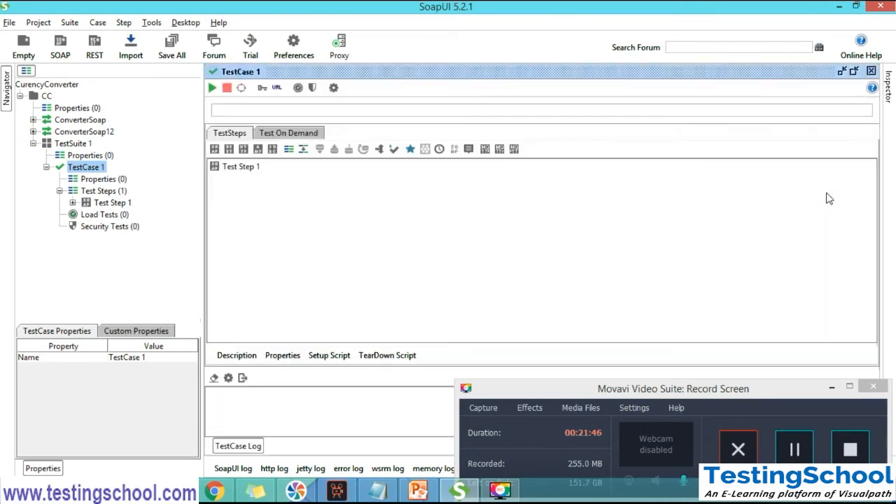
click(243, 168)
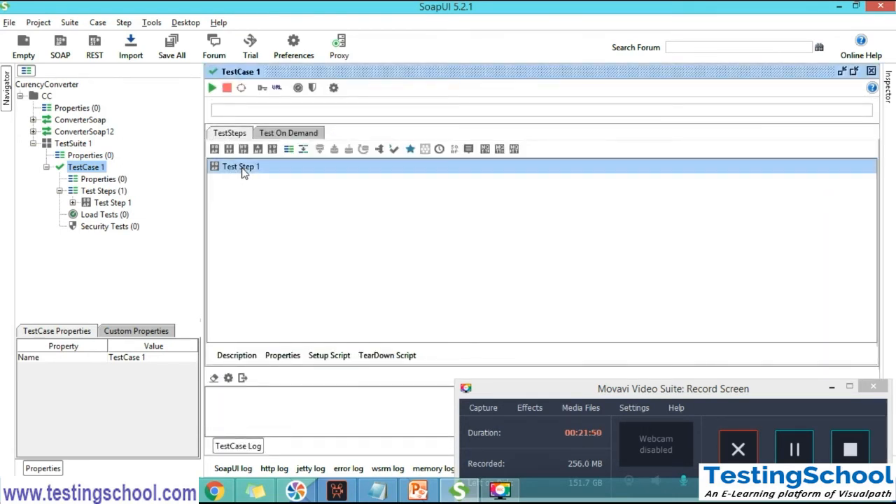
click(72, 203)
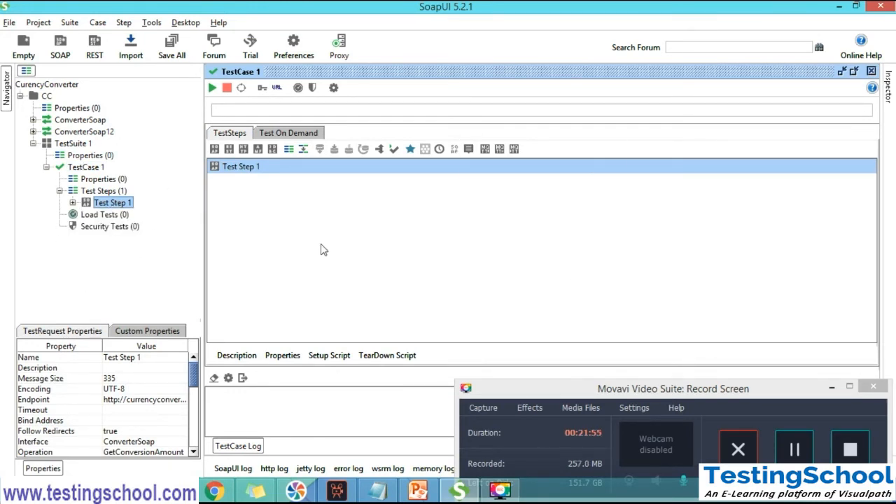
Add a second SOAP Request step named Test Step 2 to TestCase 1, invoking ConverterSoap -> GetConversionAmount with the SOAP Response Assertion
click(102, 191)
right_click(104, 193)
mouse_move(169, 212)
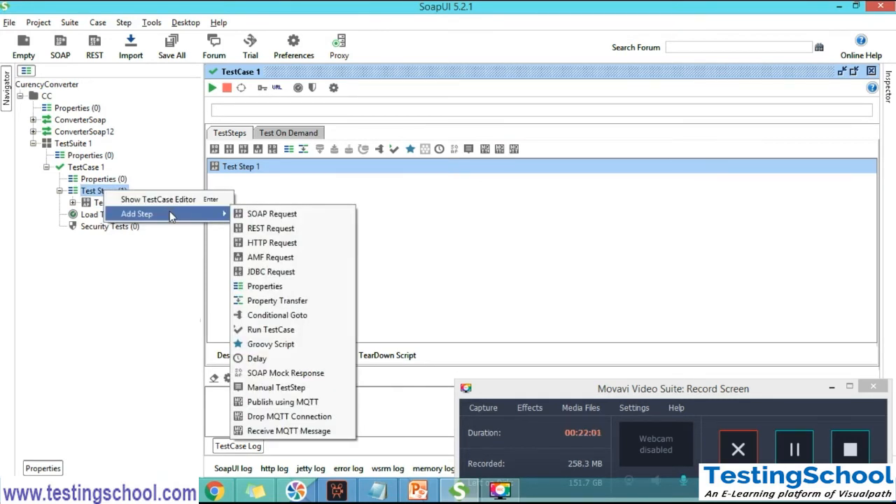
click(288, 215)
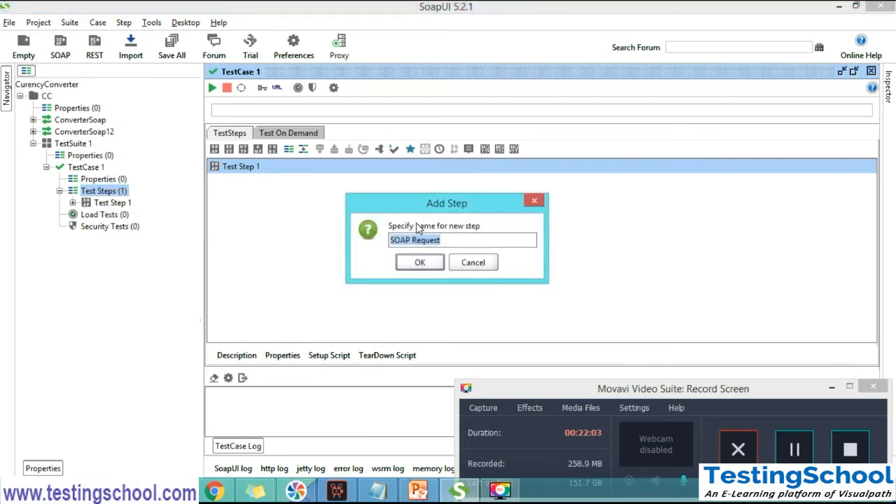
text(Test St)
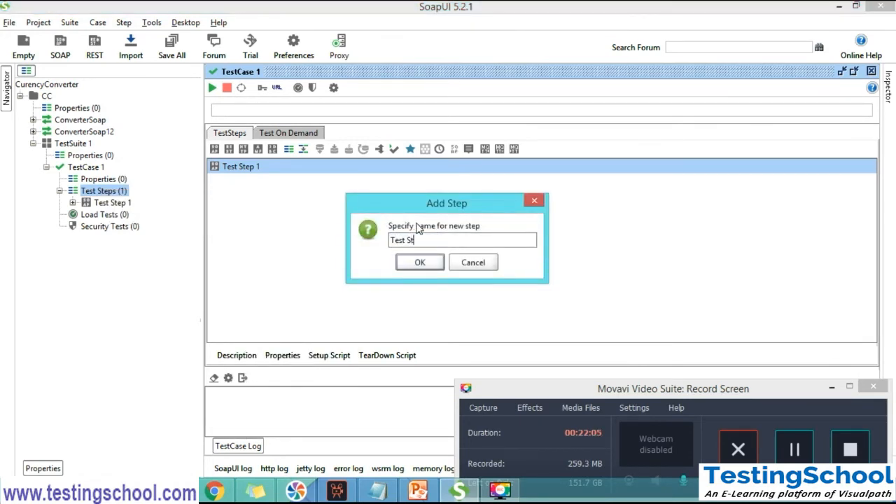
click(413, 266)
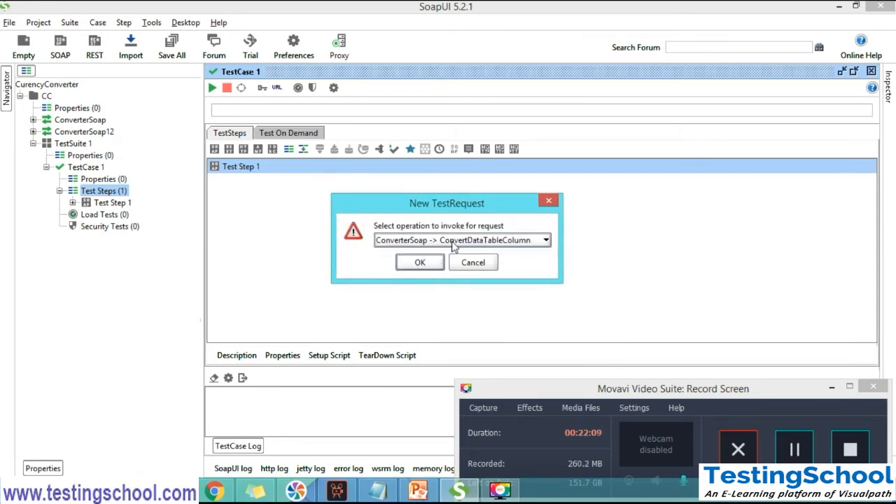
click(453, 242)
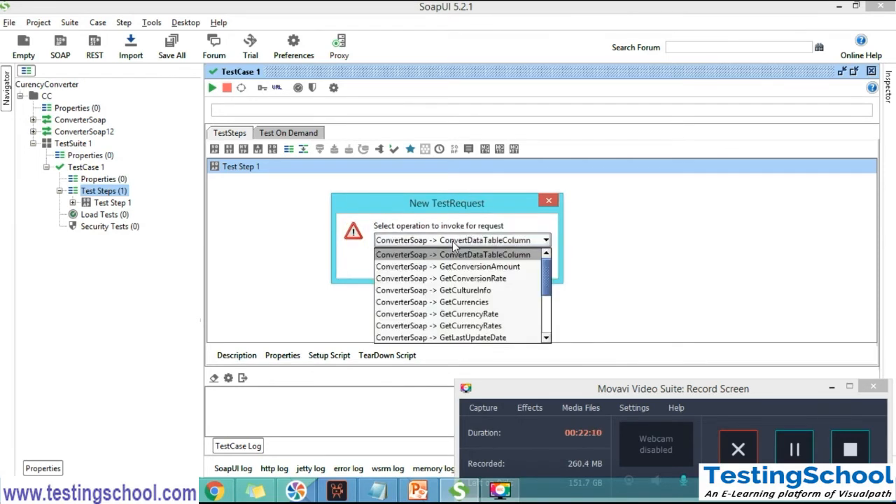
click(460, 280)
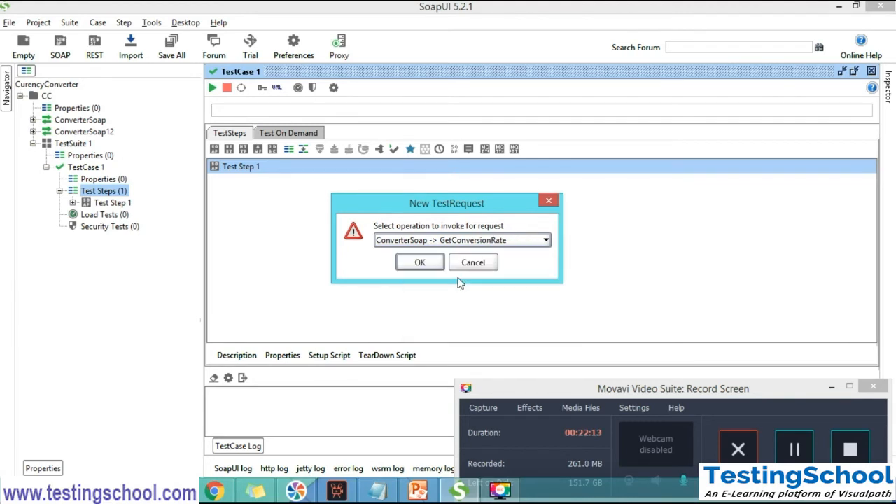
click(449, 242)
click(449, 267)
click(418, 263)
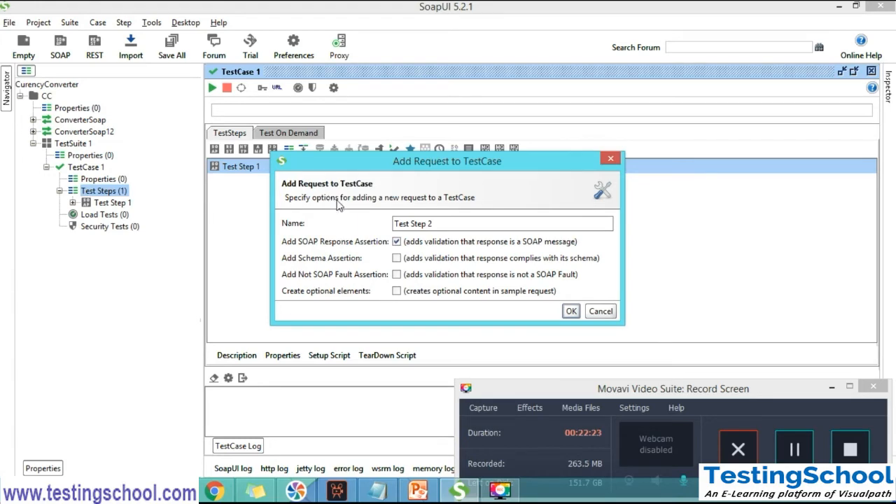
click(570, 311)
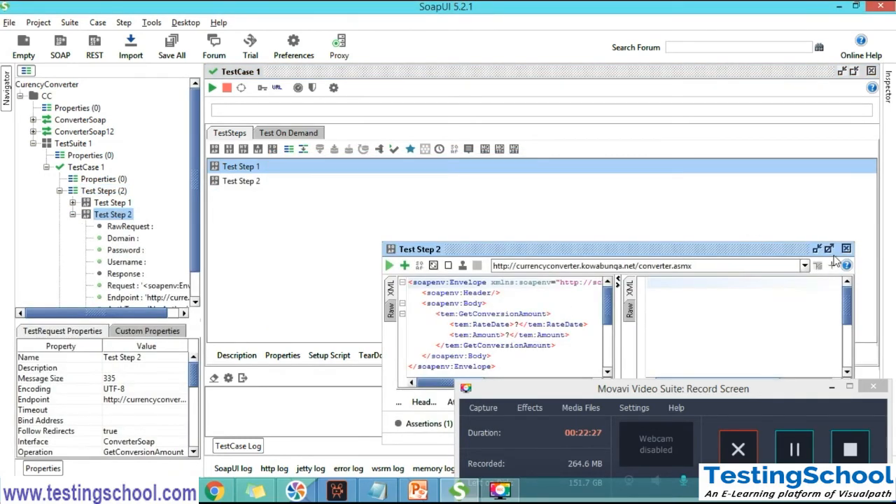
Maximize the Test Step 2 request window and collapse Test Step 2 in the project tree
click(829, 248)
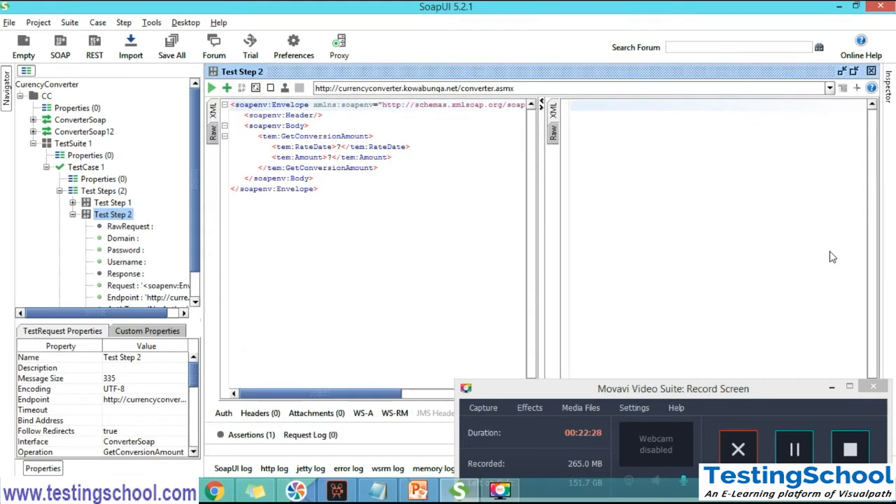
click(73, 215)
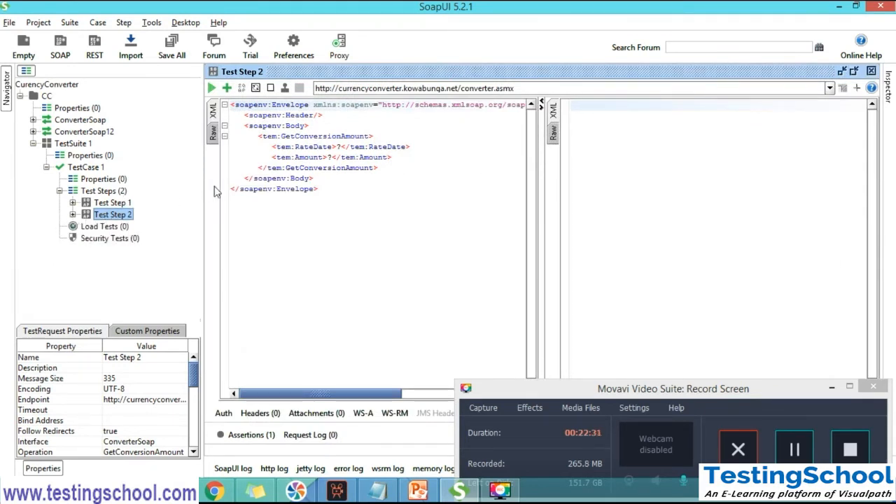
Show the TestCase 1 editor maximized and select Test Step 1 and Test Step 2 one after the other in its step list
double_click(112, 195)
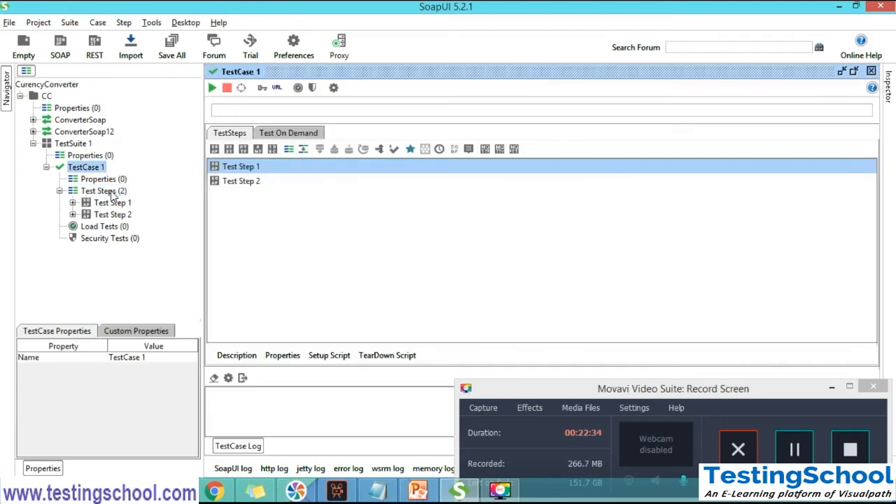
click(854, 71)
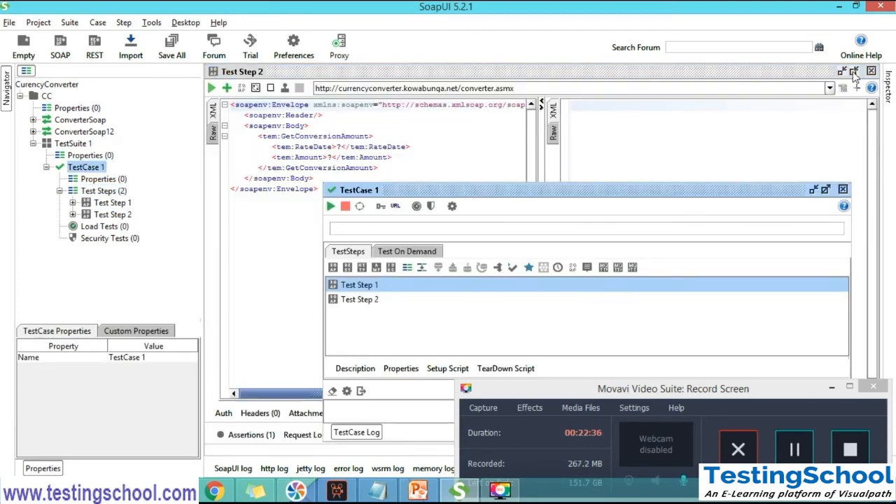
click(827, 190)
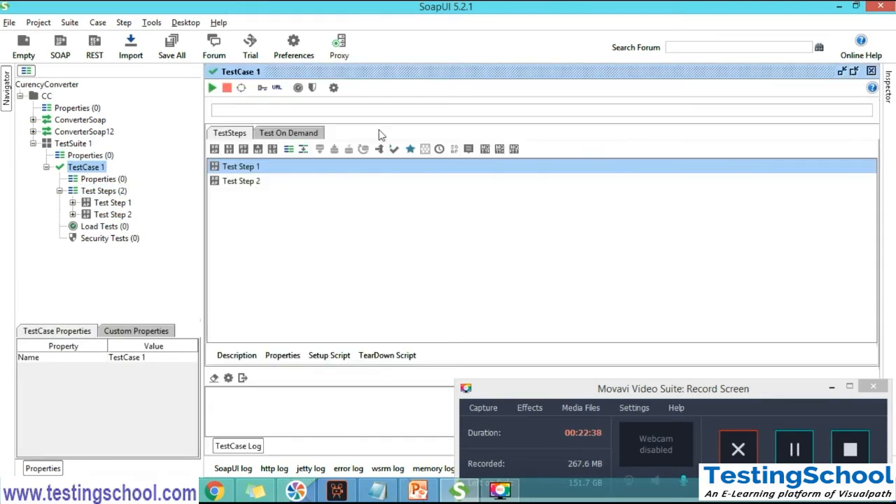
click(232, 168)
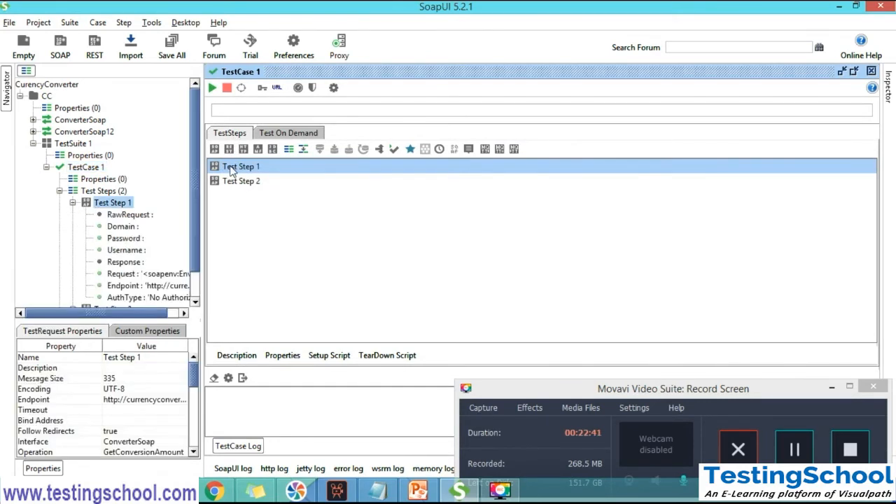
click(233, 182)
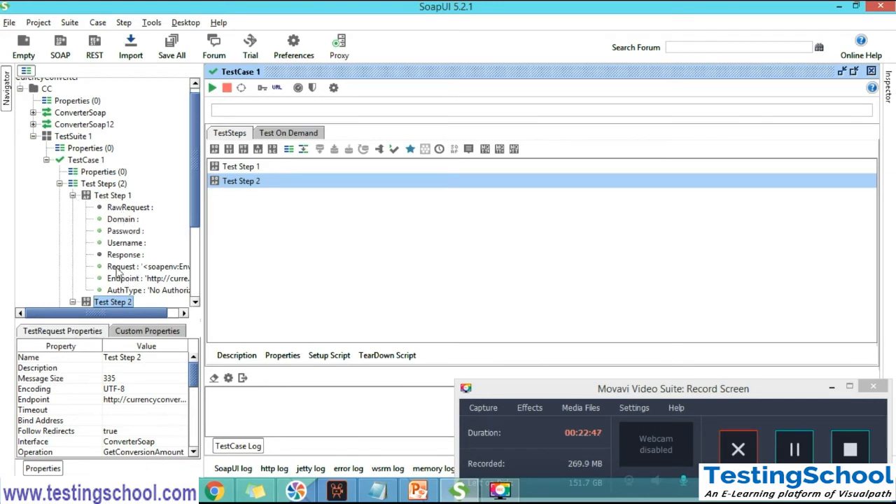
Open the Test Step 1 request from the project tree and highlight its entire request XML, clearing the selection again
click(72, 195)
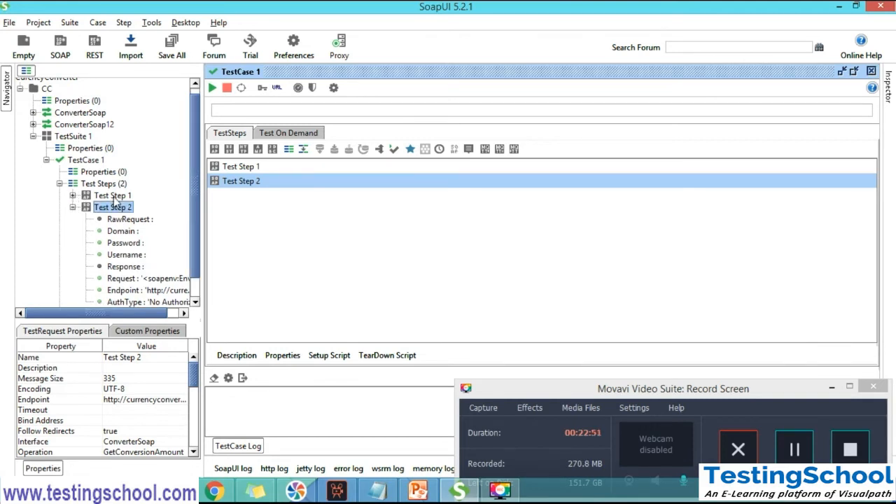
double_click(115, 199)
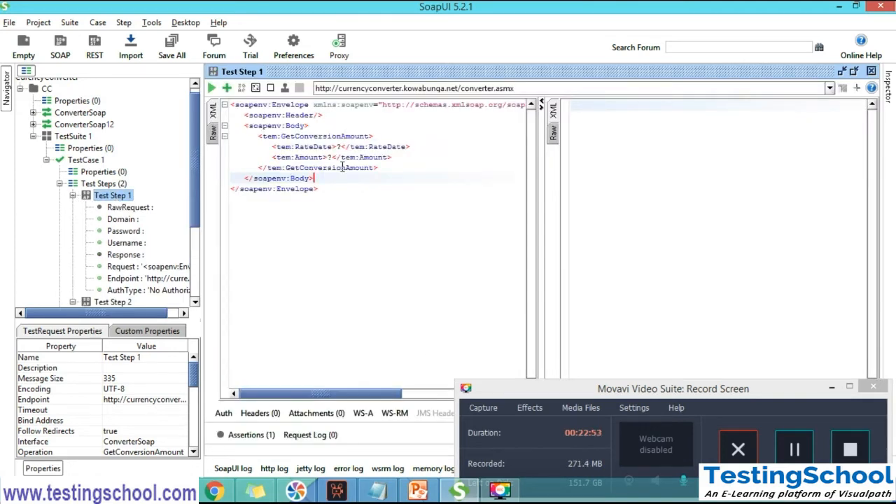
drag(330, 192, 230, 106)
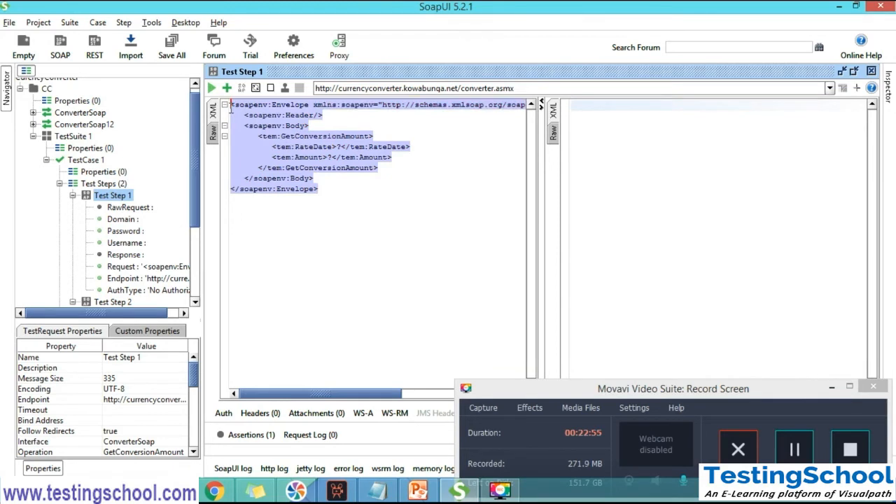
click(353, 190)
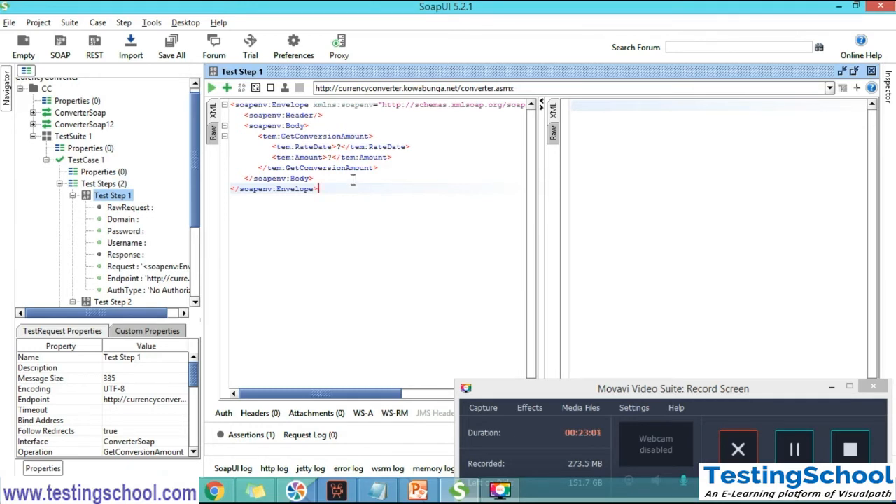
Collapse Test Step 1 and Test Step 2 in the project tree and highlight Test Step 1's full envelope once more
click(76, 197)
click(73, 197)
click(73, 208)
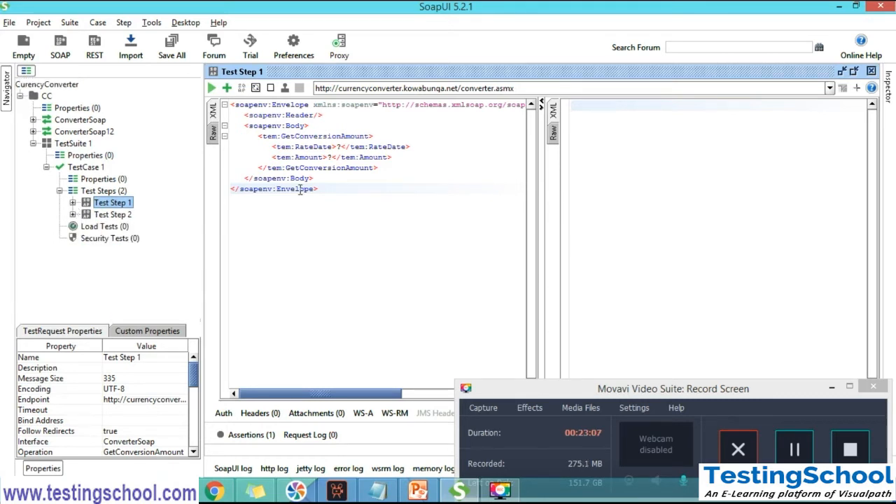
click(328, 197)
drag(328, 196, 229, 103)
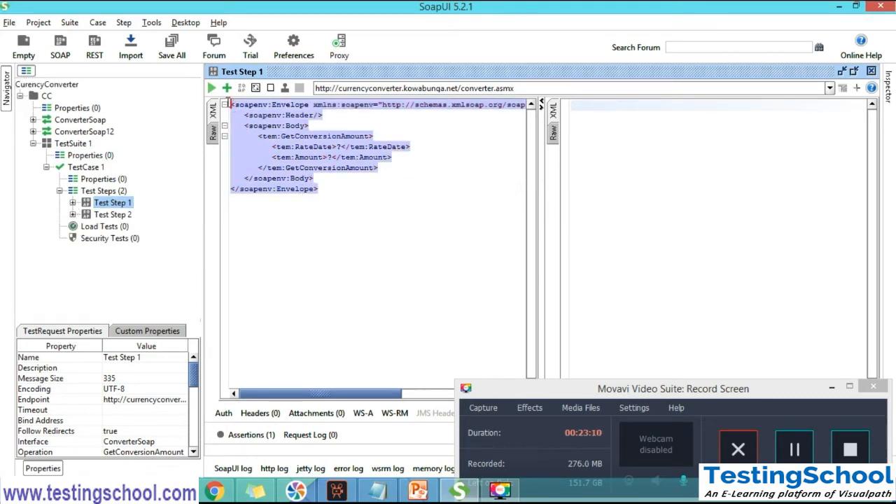
click(325, 190)
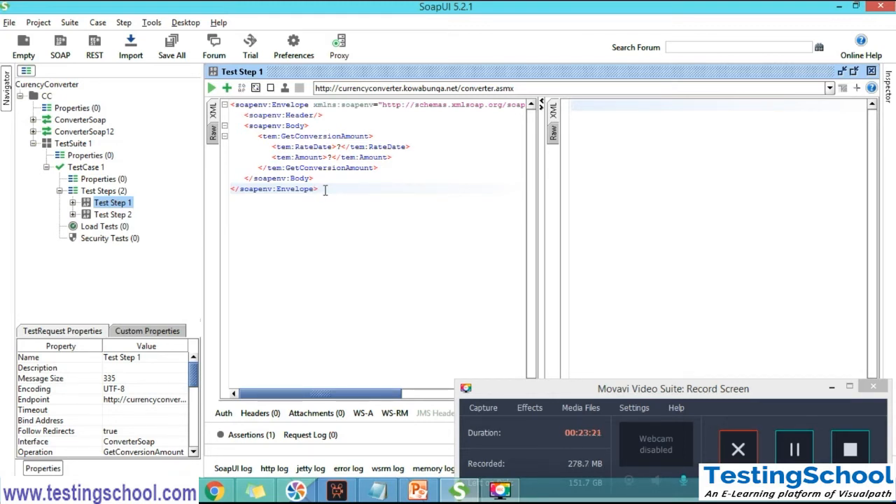
Highlight the Envelope, Header, Body, GetConversionAmount, RateDate and Amount tags in Test Step 1's request one by one, and select Test Step 2 in the tree
double_click(288, 105)
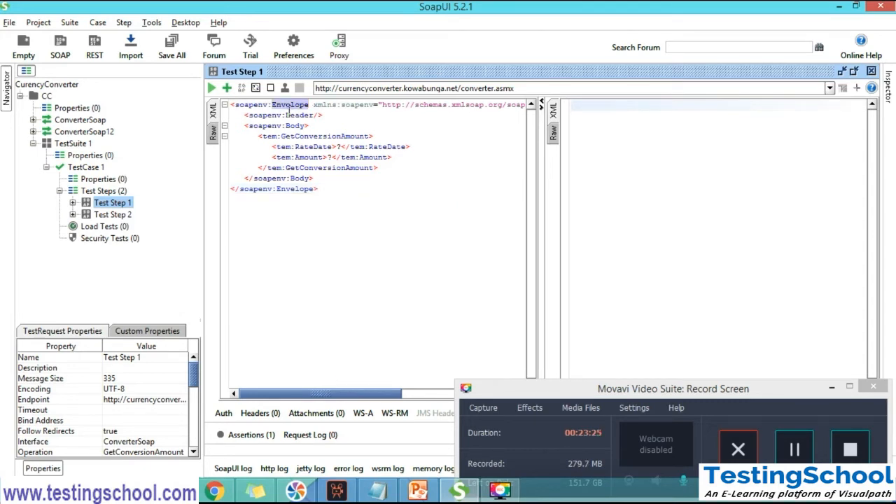
double_click(293, 116)
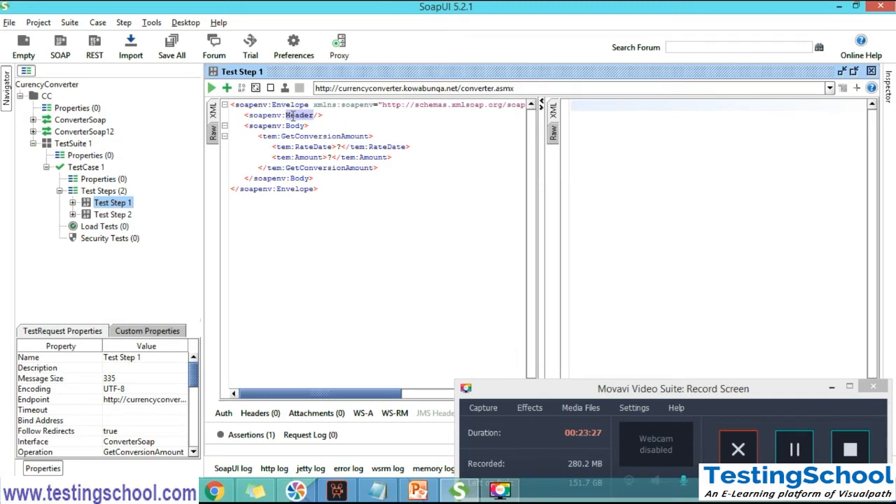
double_click(294, 126)
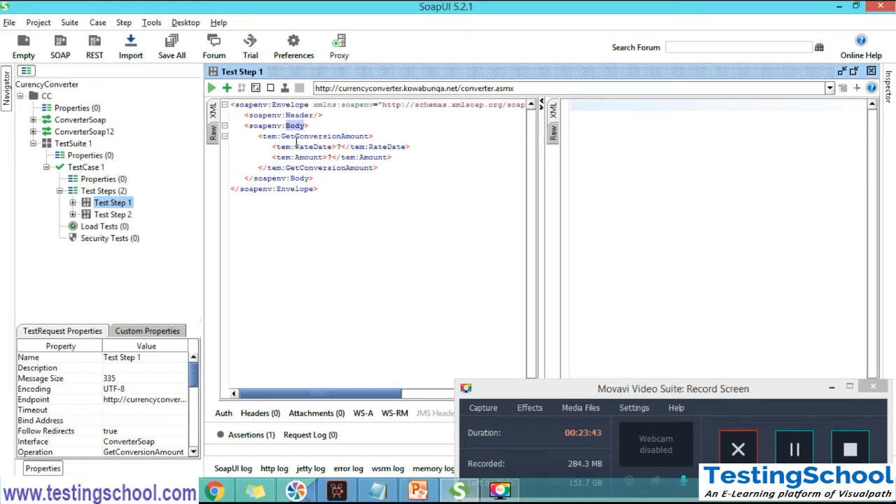
double_click(297, 169)
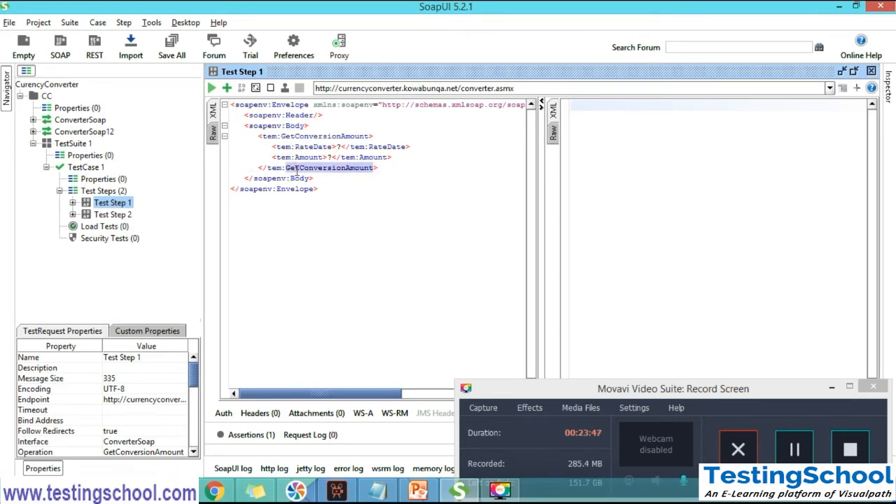
double_click(308, 137)
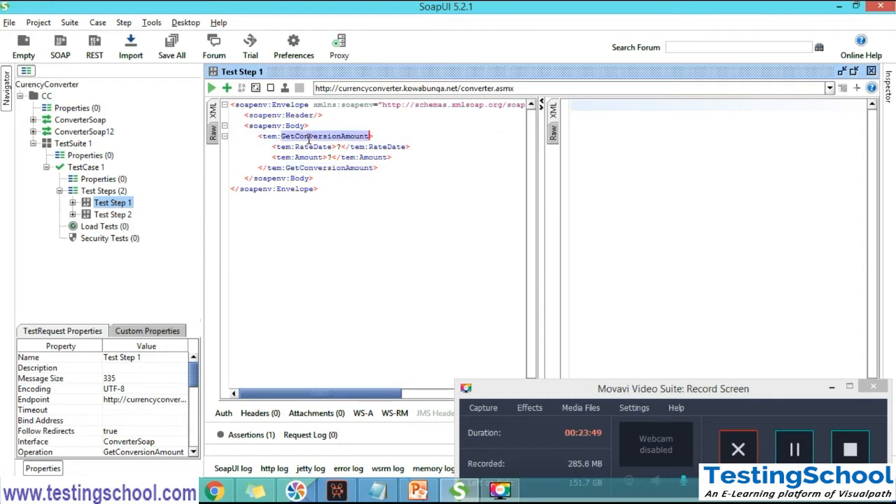
double_click(307, 148)
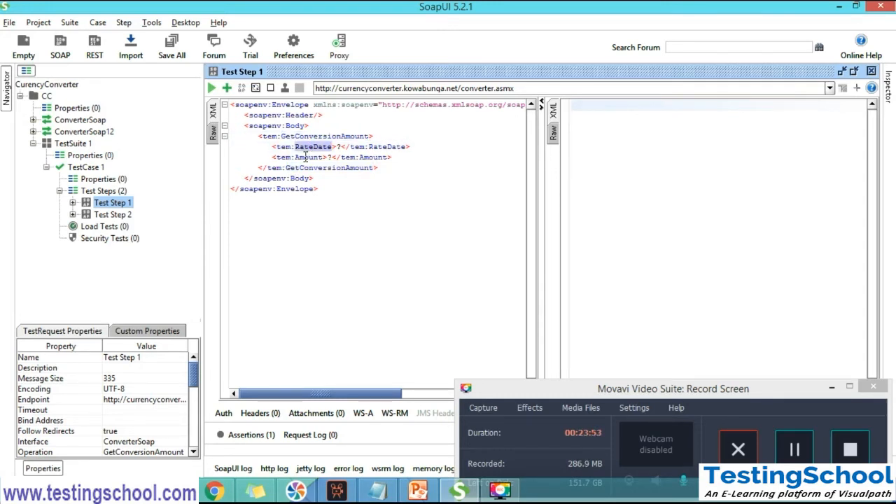
double_click(305, 157)
double_click(308, 169)
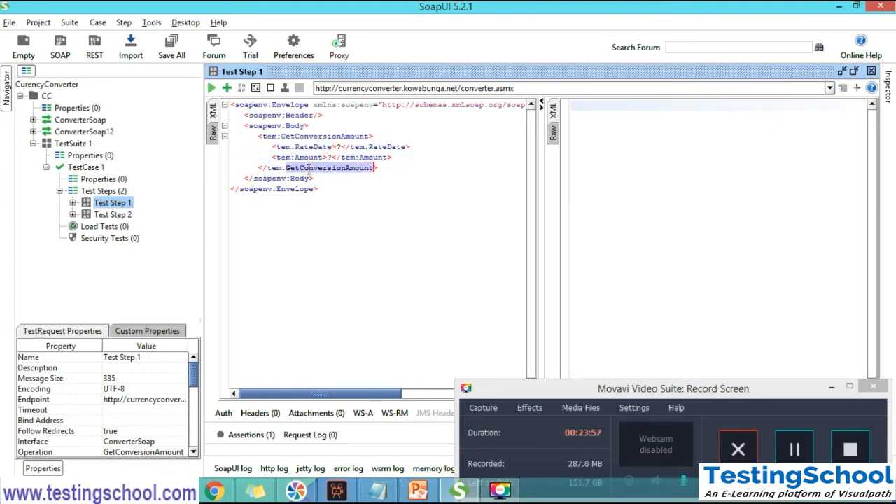
double_click(300, 179)
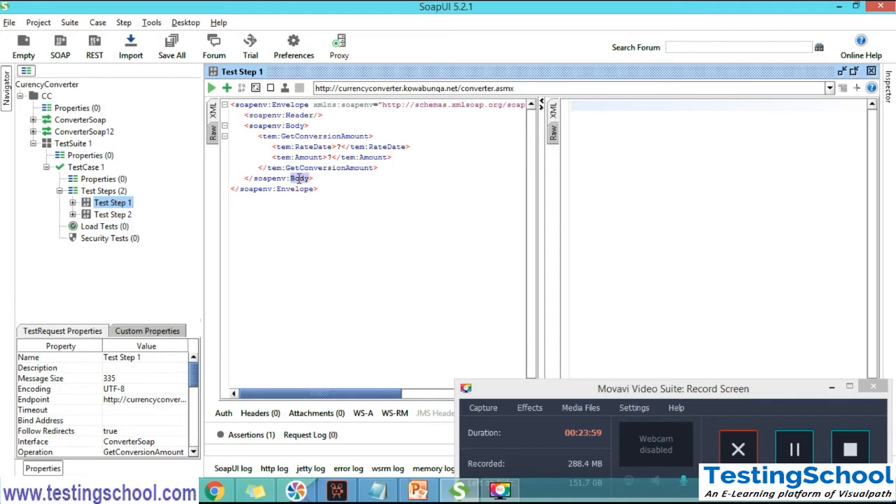
click(285, 189)
double_click(285, 189)
click(113, 217)
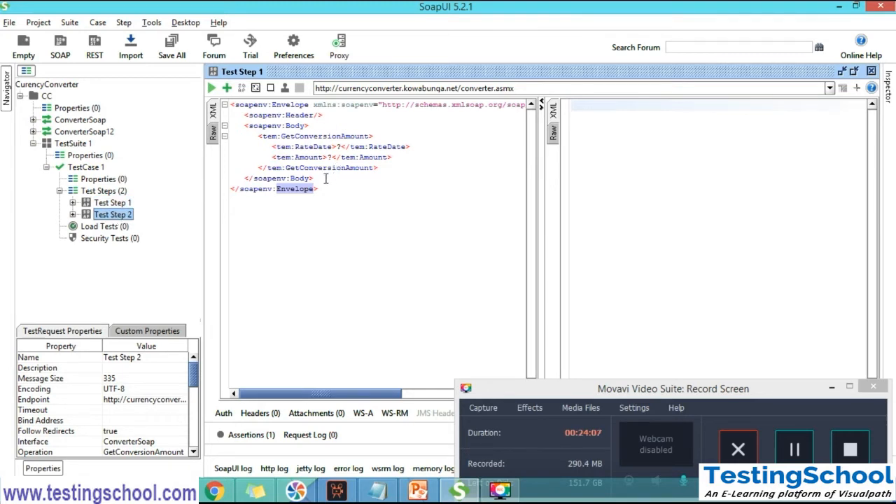
click(794, 454)
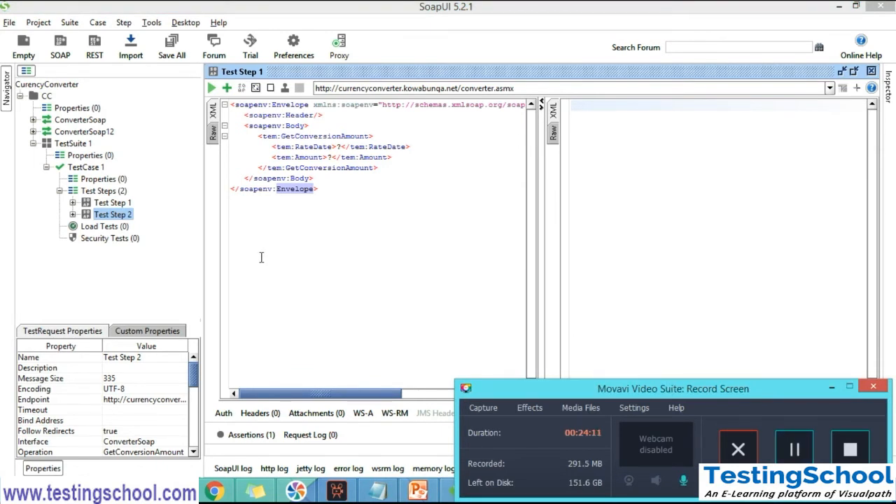
Expand the ConverterSoap interface and open Request 1 of the ConvertDataTableColumn and GetConversionAmount operations
click(32, 120)
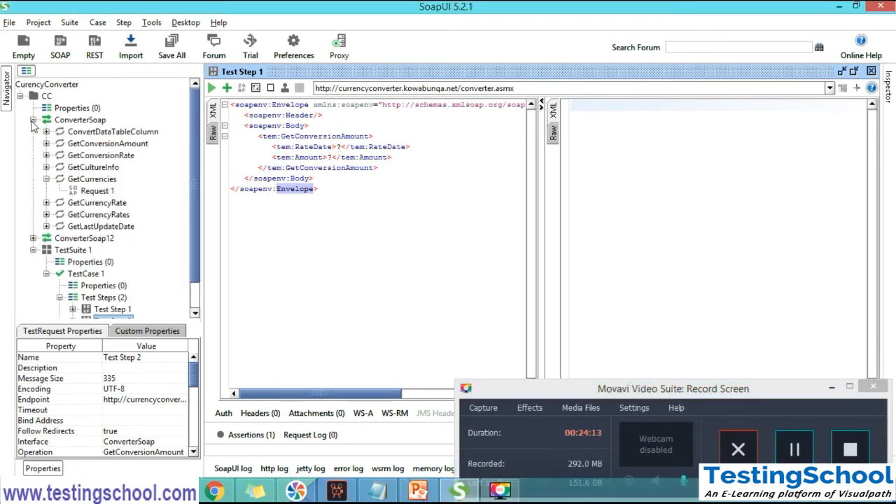
click(46, 132)
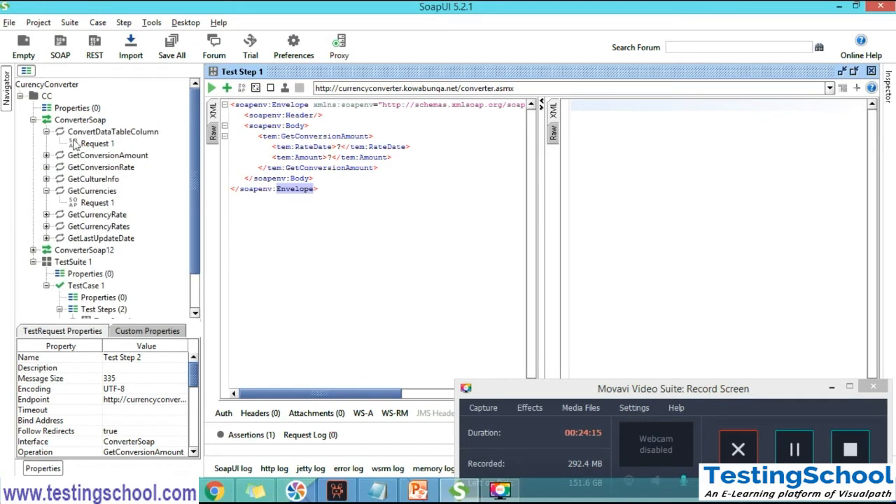
click(84, 143)
double_click(82, 144)
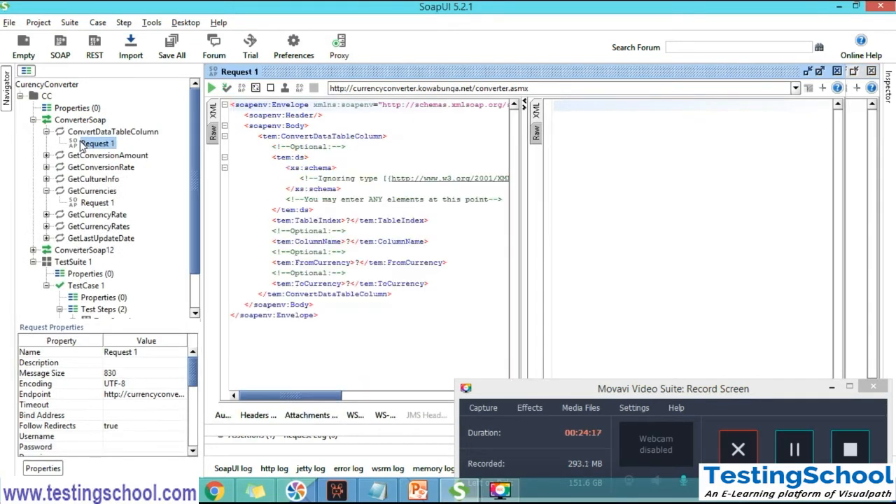
click(46, 155)
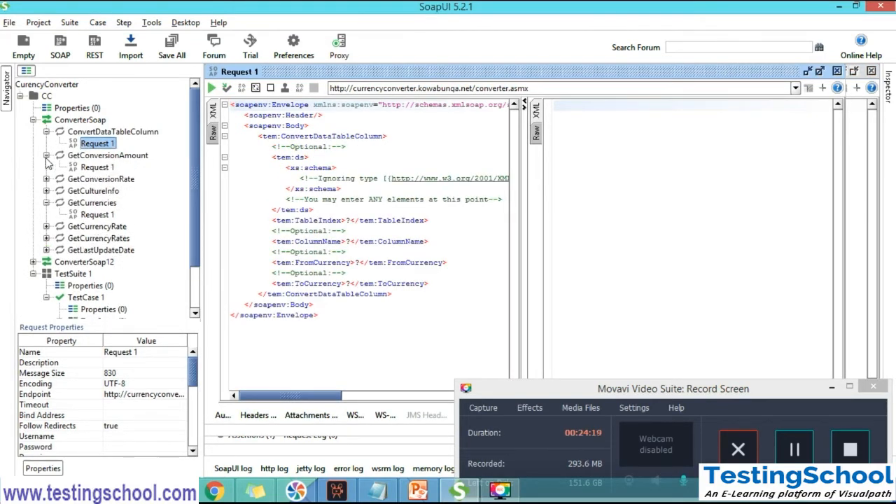
double_click(90, 168)
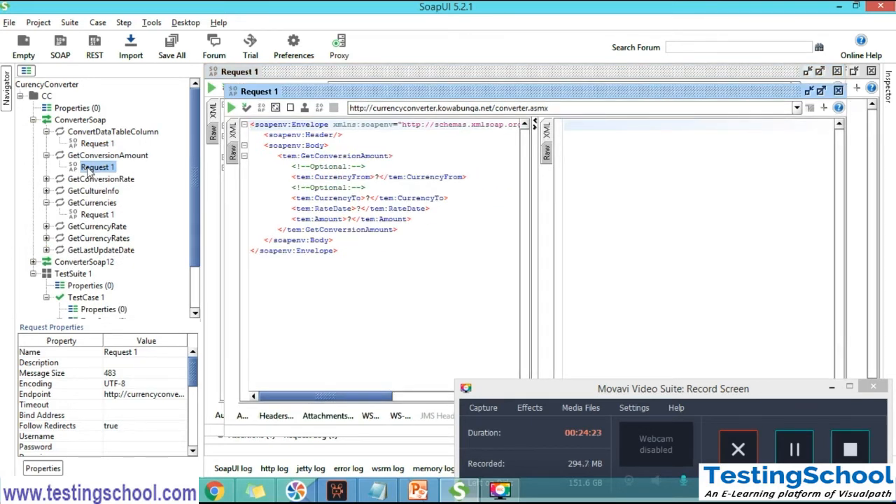
Open Request 1 of the GetConversionRate, GetCultureInfo and GetCurrencies operations under ConverterSoap
click(46, 180)
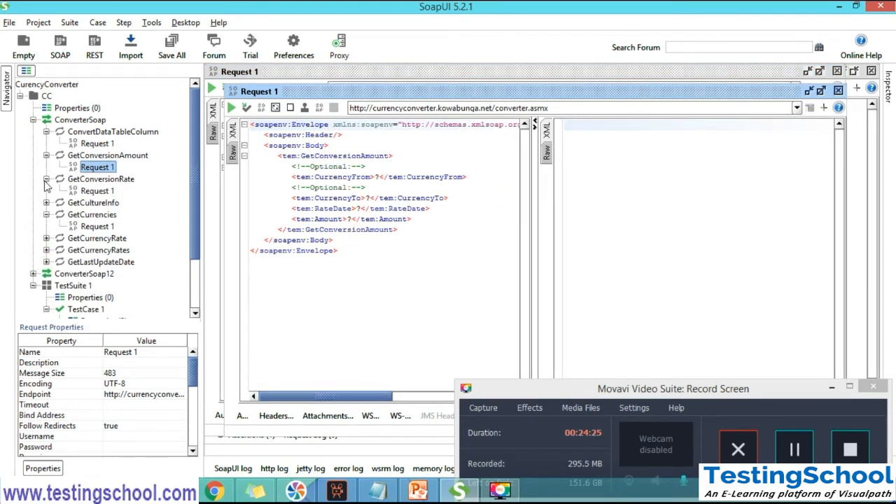
double_click(90, 192)
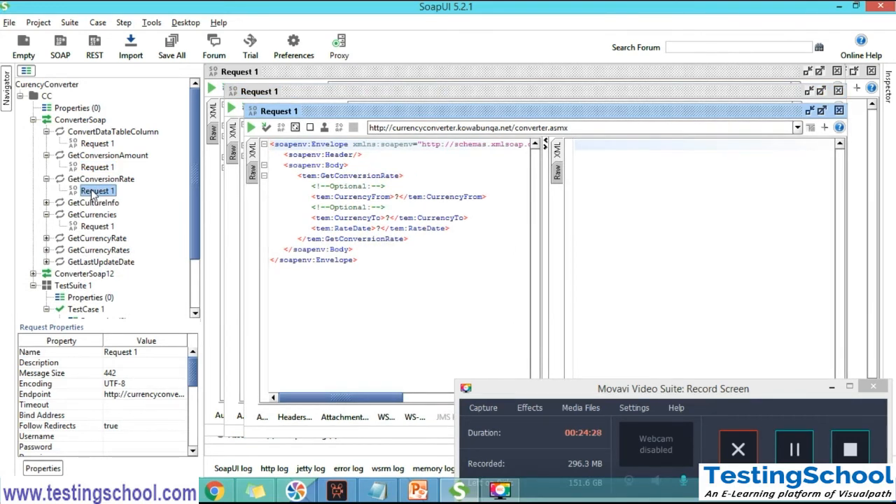
click(46, 203)
double_click(94, 216)
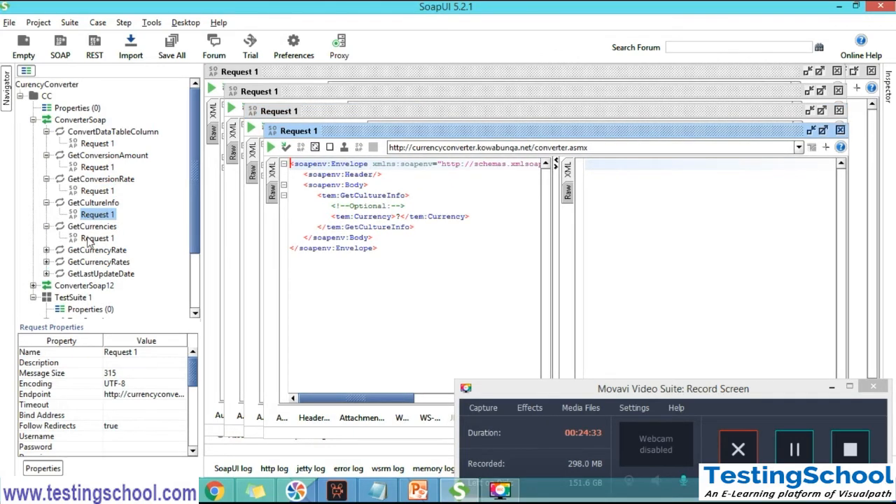
double_click(90, 240)
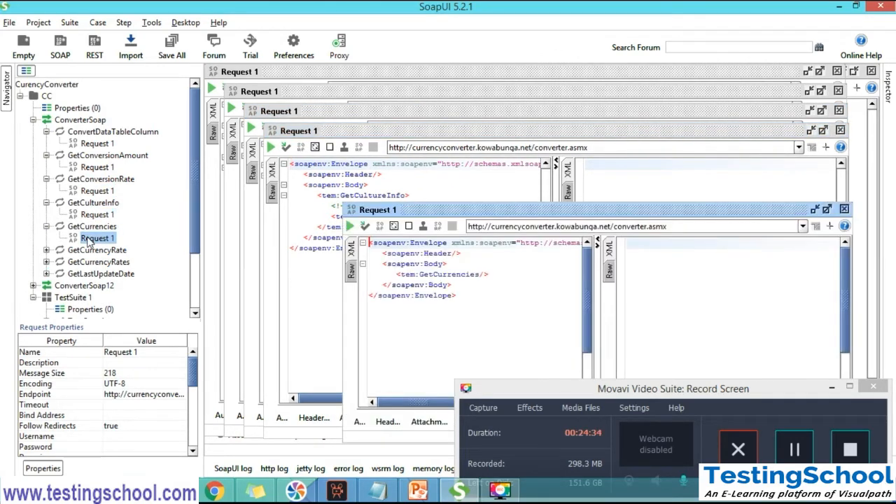
Expand the GetCurrencyRate, GetCurrencyRates and GetLastUpdateDate operations under ConverterSoap, and open Request 1 of GetCurrencyRates in a maximized window
click(46, 250)
click(89, 264)
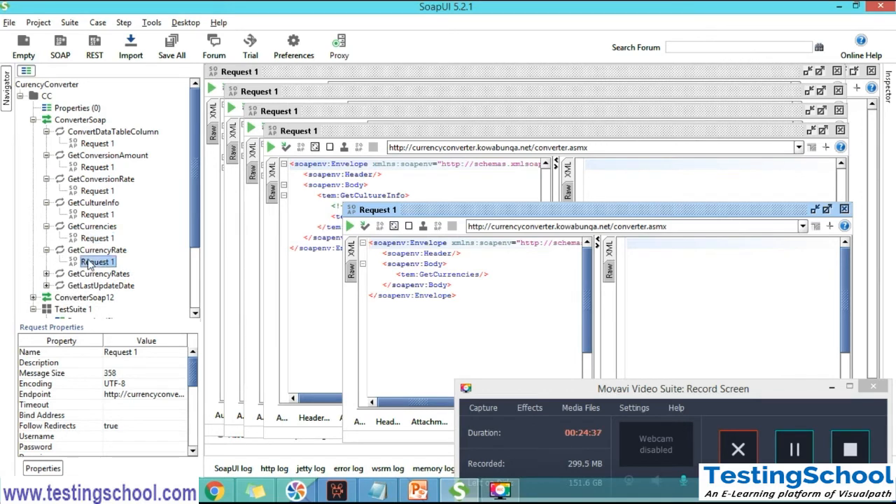
click(47, 274)
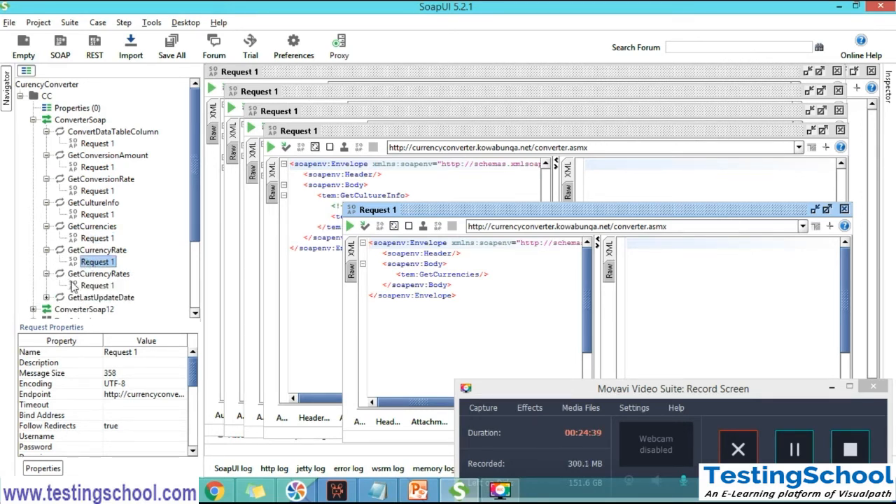
click(91, 286)
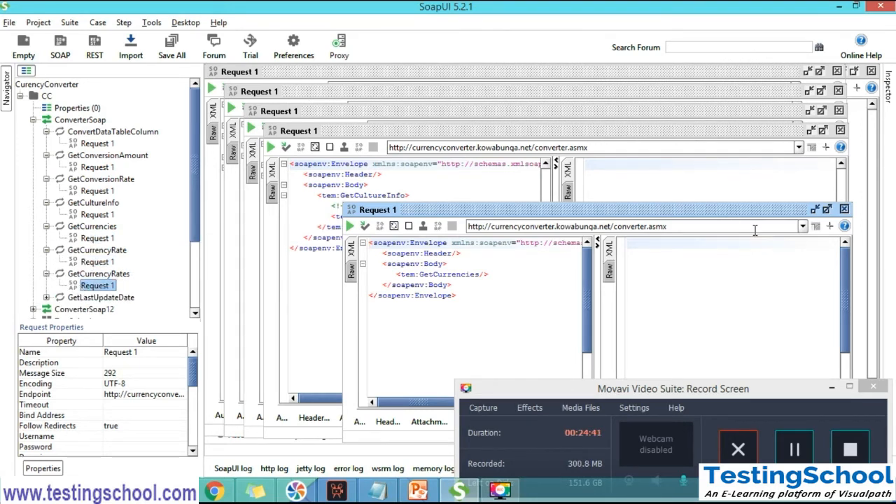
click(829, 209)
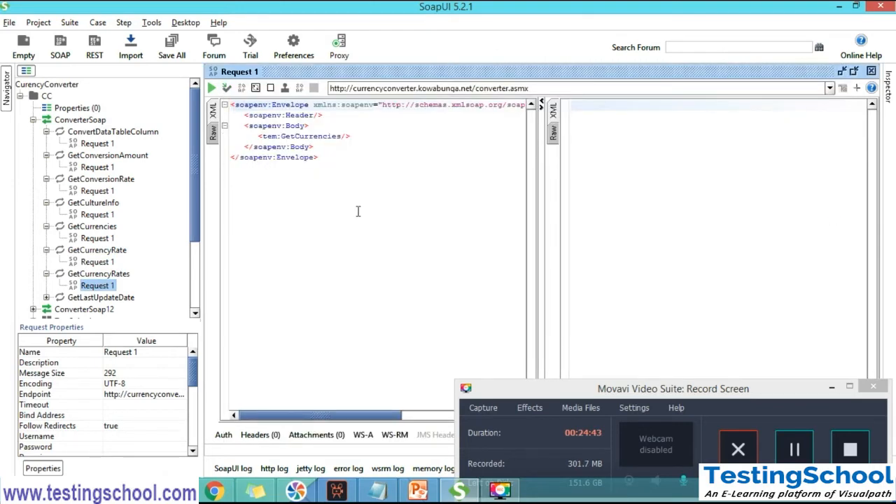
double_click(92, 287)
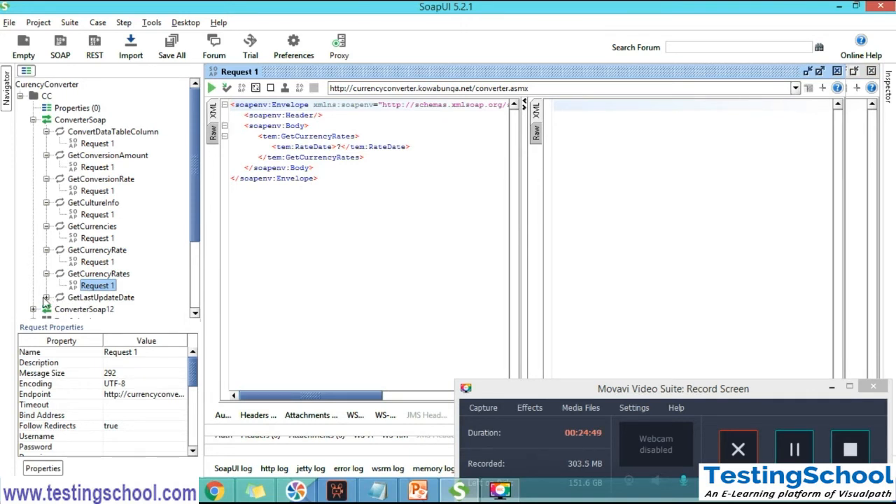
click(46, 298)
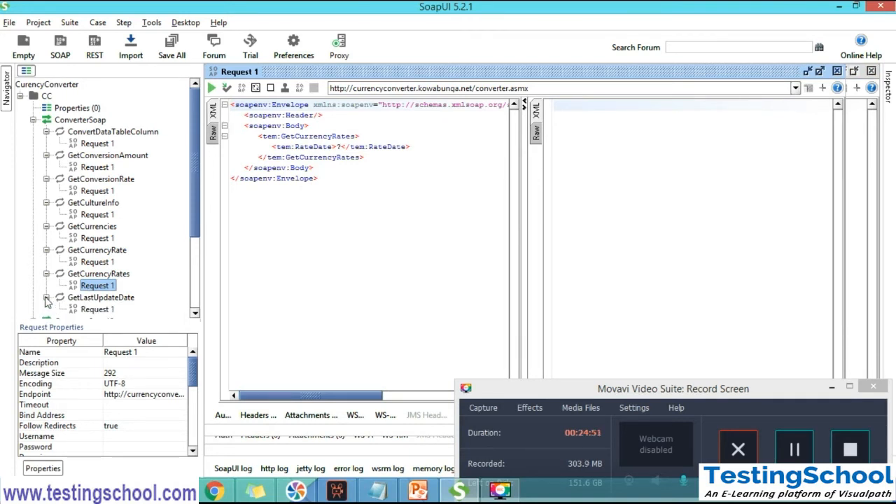
click(88, 312)
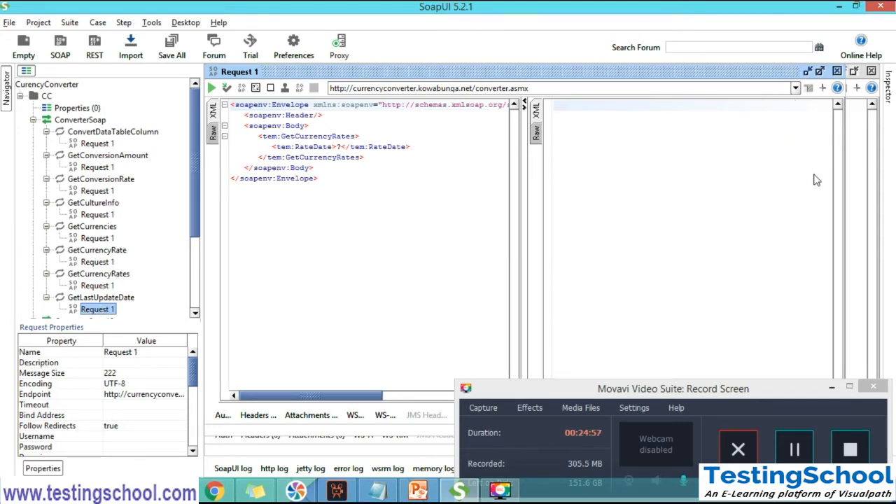
Compare Request 1 of GetConversionAmount with Request 1 of ConvertDataTableColumn, ending on the ConvertDataTableColumn request
click(98, 144)
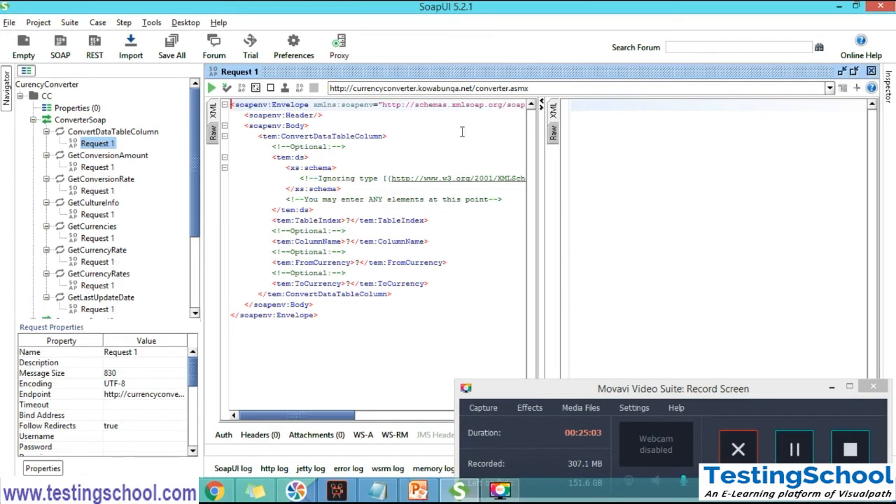
click(98, 168)
double_click(98, 168)
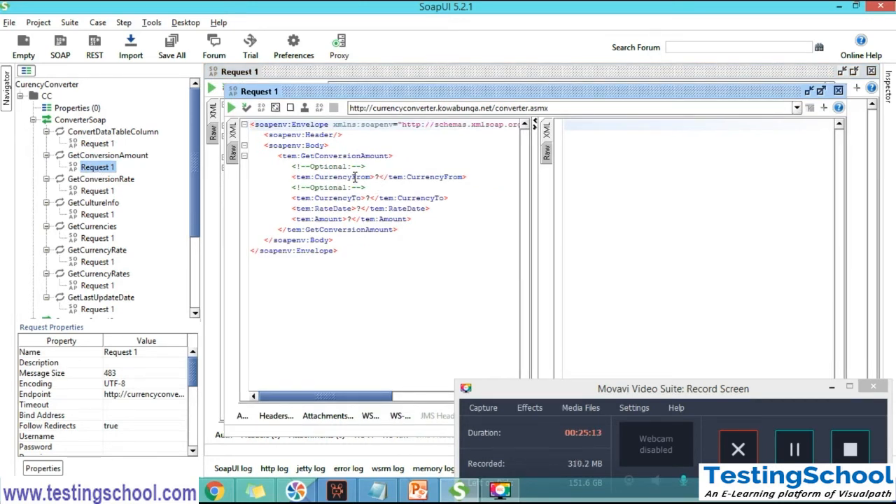
double_click(98, 144)
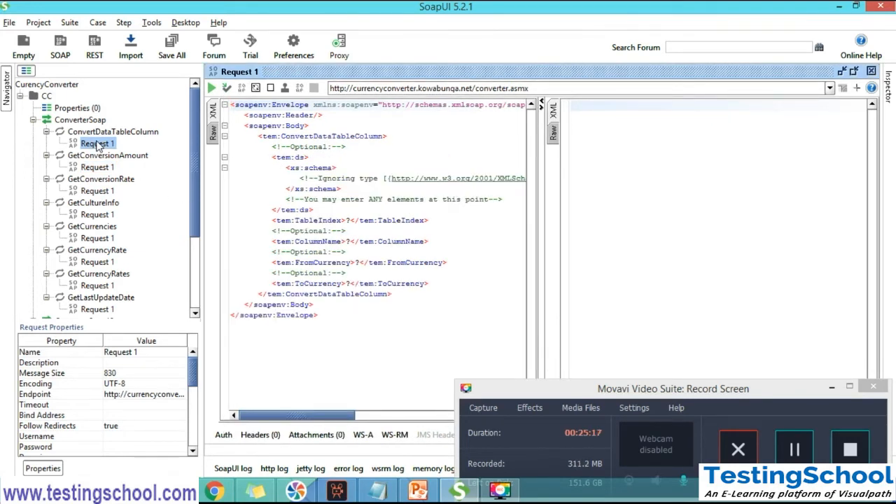
Point out the TableIndex, ColumnName and FromCurrency tags and their value placeholders in the ConvertDataTableColumn request, one by one
click(350, 220)
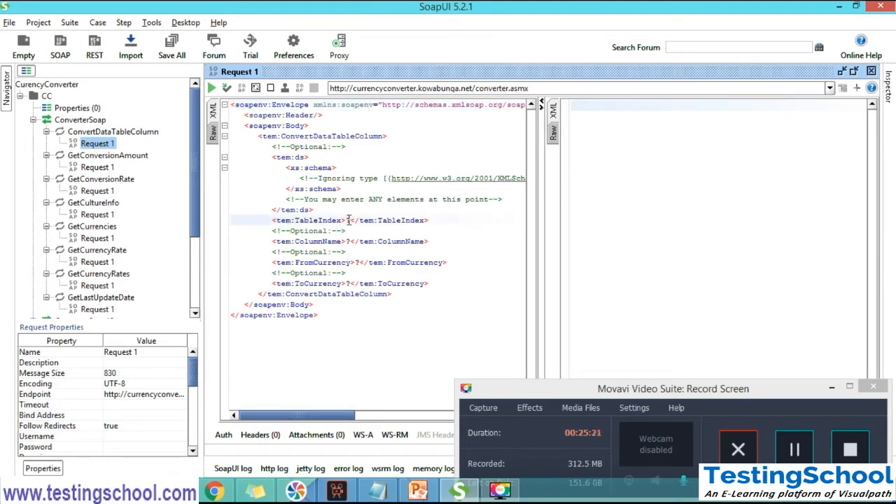
drag(350, 221, 346, 221)
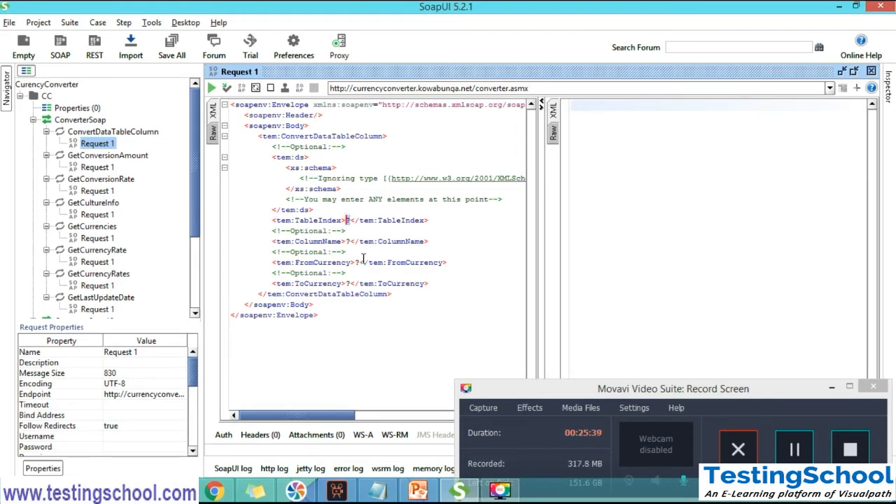
click(347, 219)
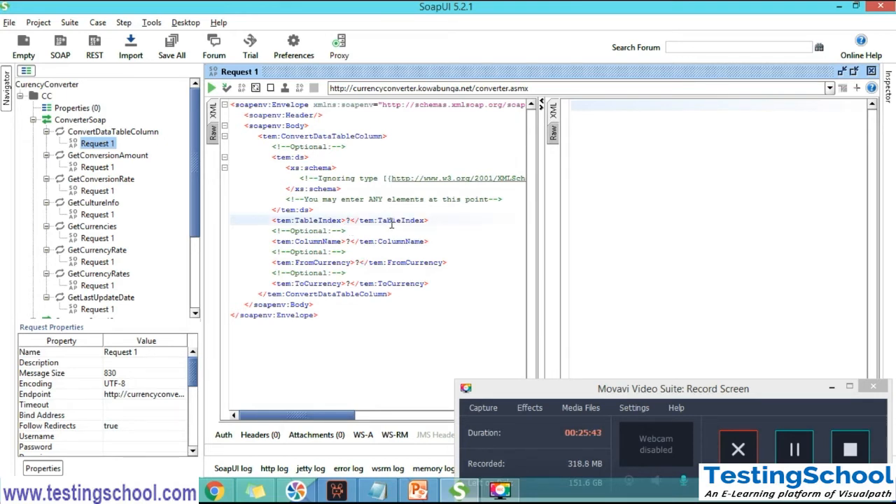
double_click(392, 222)
click(351, 221)
double_click(384, 242)
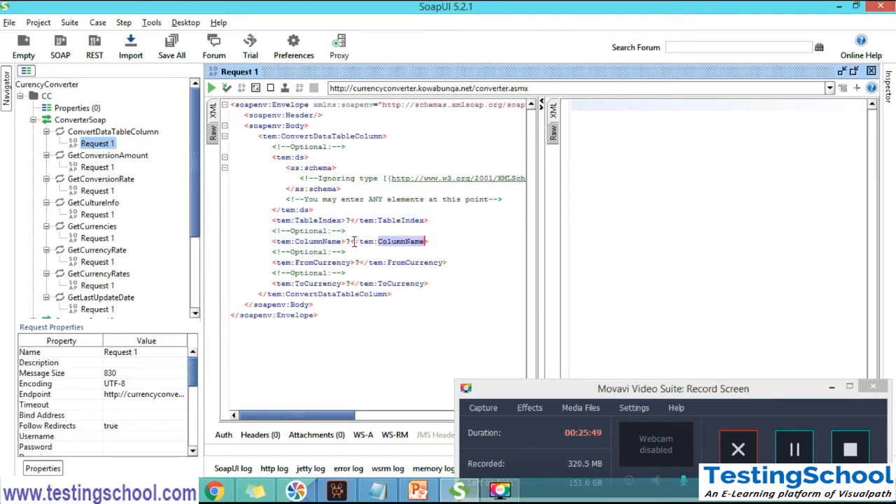
click(351, 242)
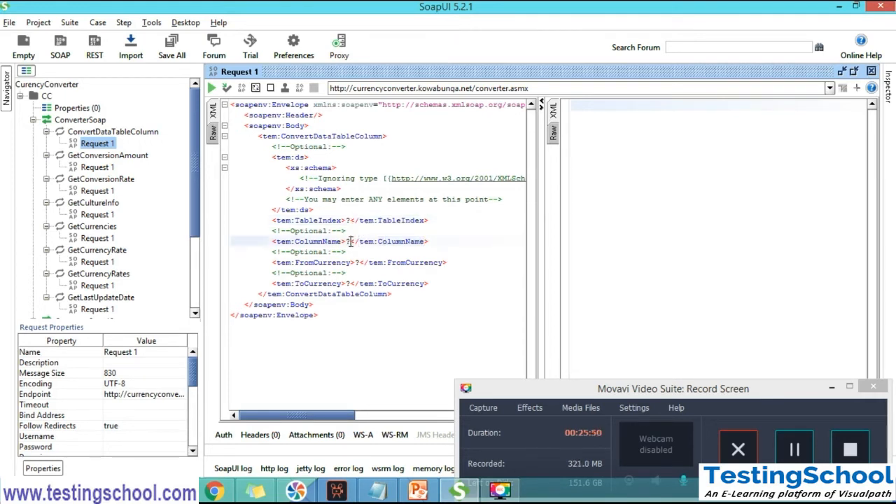
double_click(402, 261)
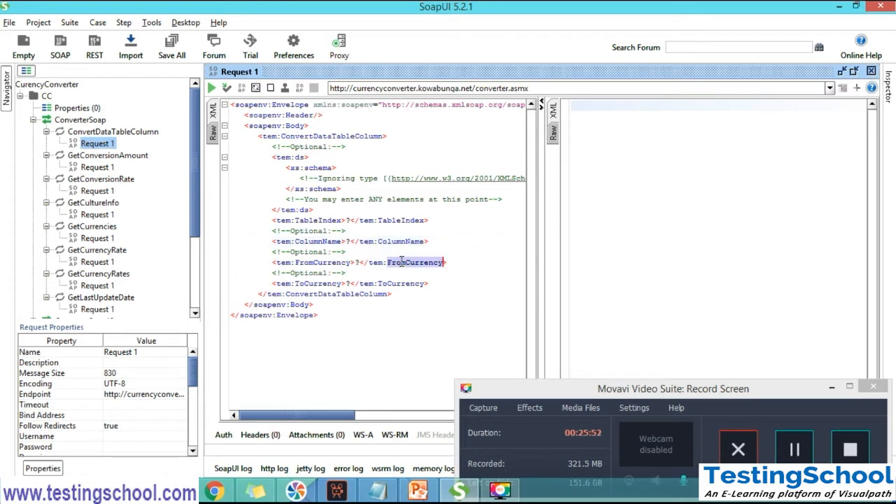
click(358, 263)
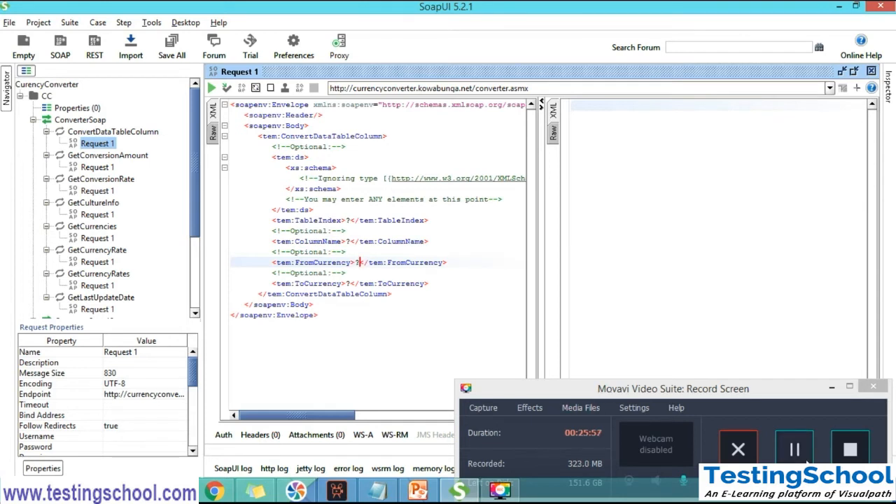
click(794, 448)
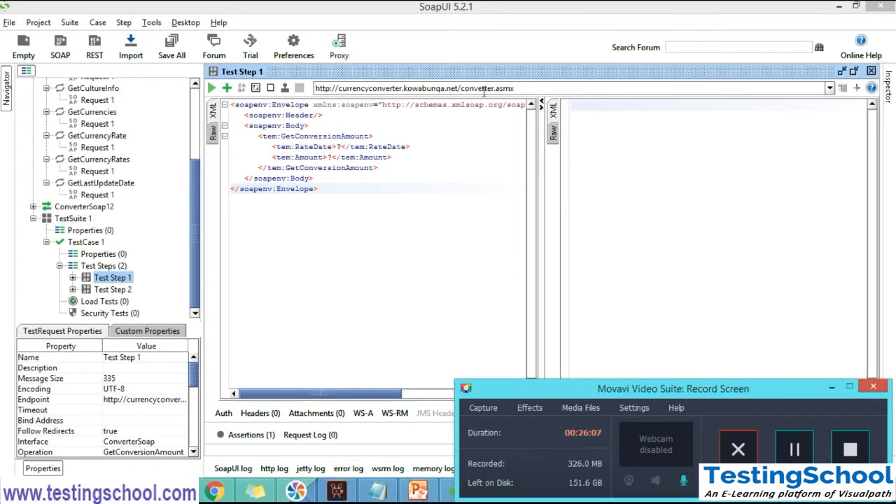
Open Test Step 2's request, select TestCase 1 and its two test steps in turn, and collapse the ConverterSoap interface
double_click(117, 290)
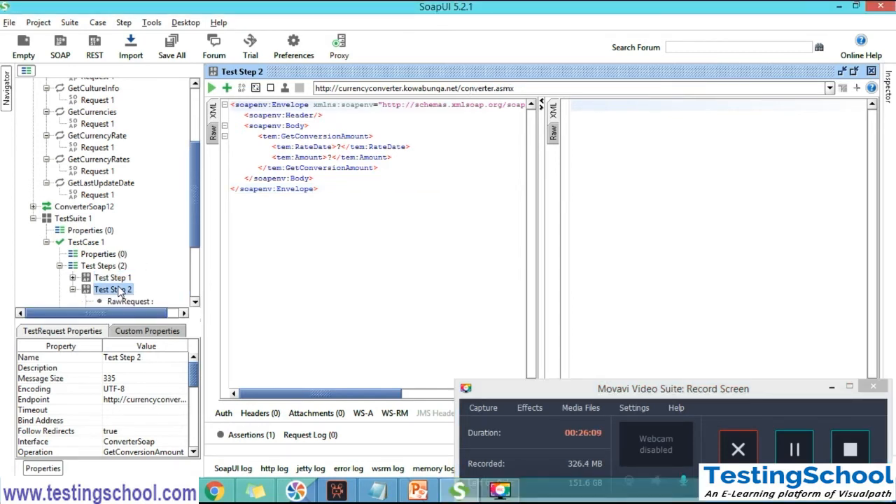
click(73, 289)
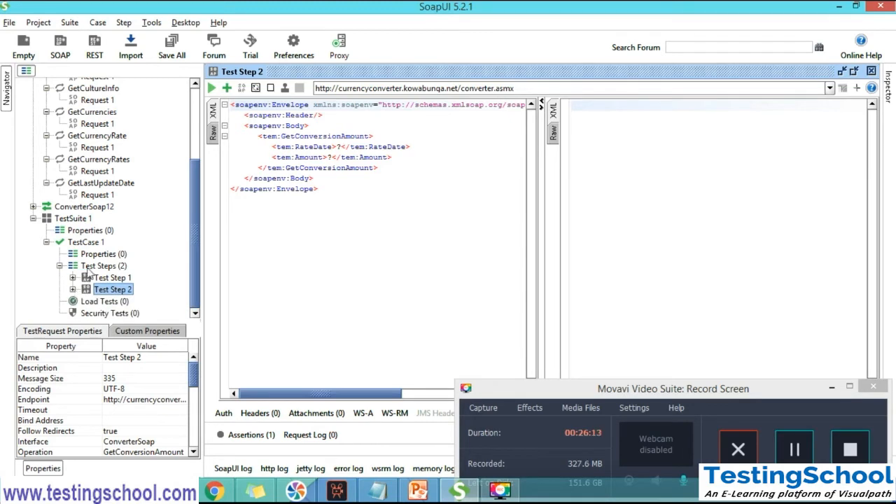
click(89, 242)
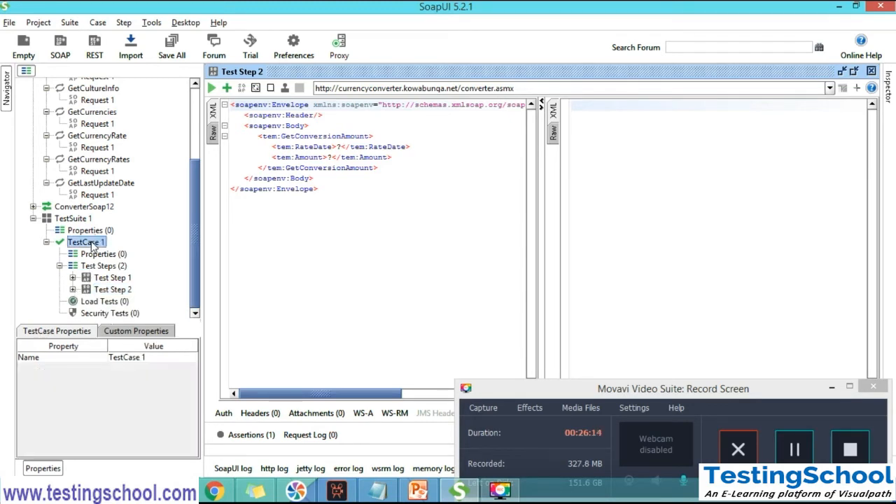
click(112, 278)
click(111, 290)
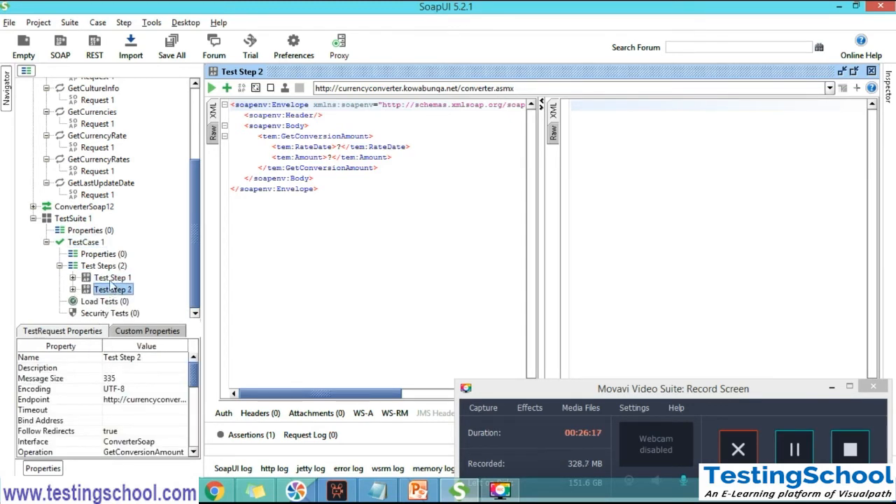
click(111, 280)
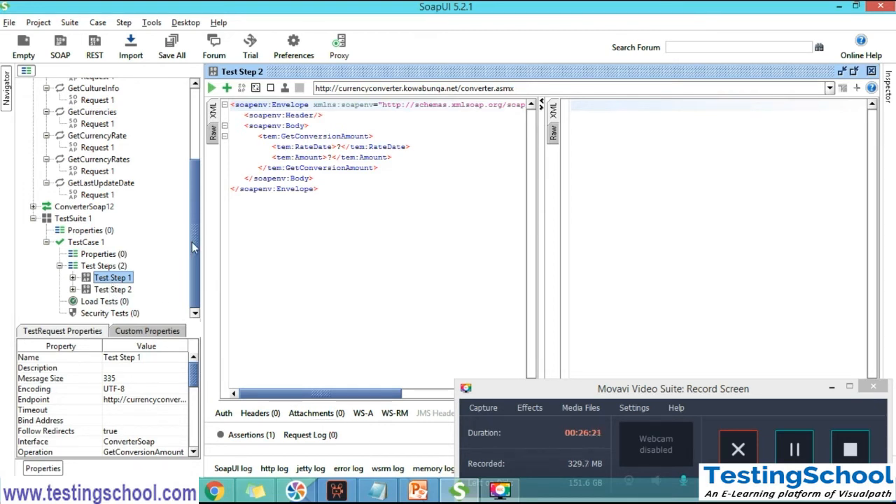
scroll(192, 242, up, 3)
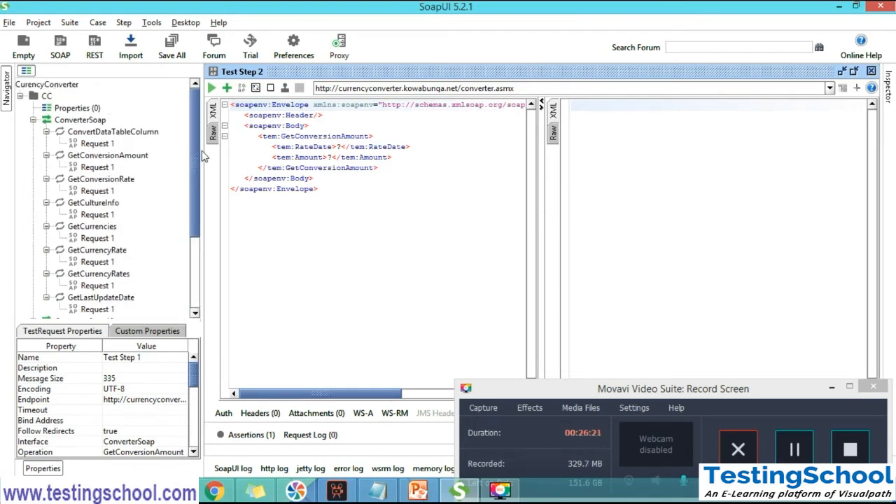
click(33, 119)
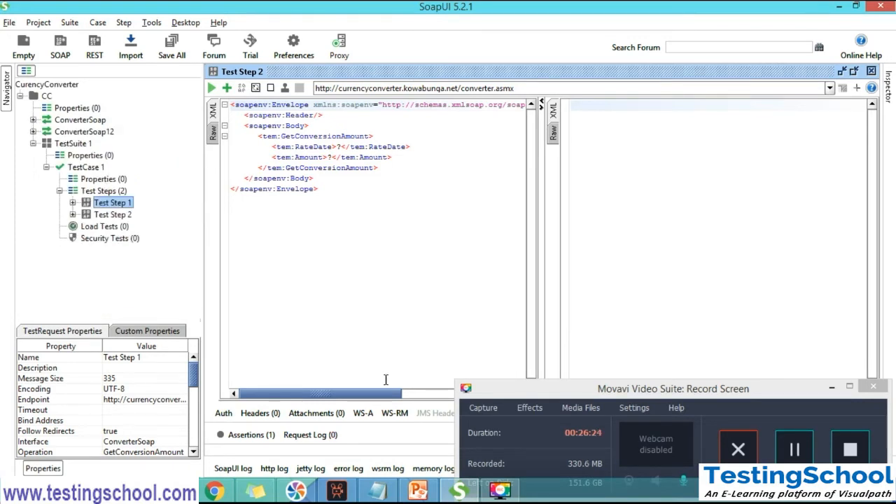
Switch to the Notepad notes and highlight the WorkSpace-to-Test Steps hierarchy list, and its Project and Suite entries individually
click(377, 490)
click(597, 118)
shift+click(528, 66)
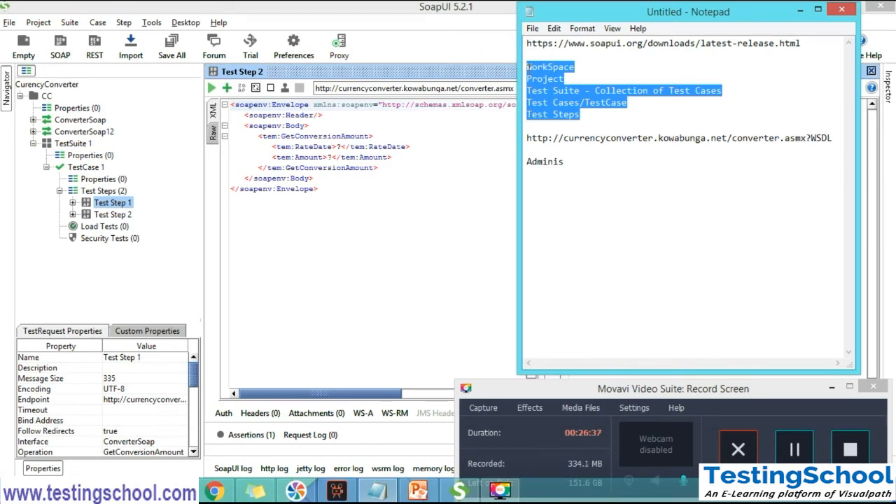
double_click(545, 79)
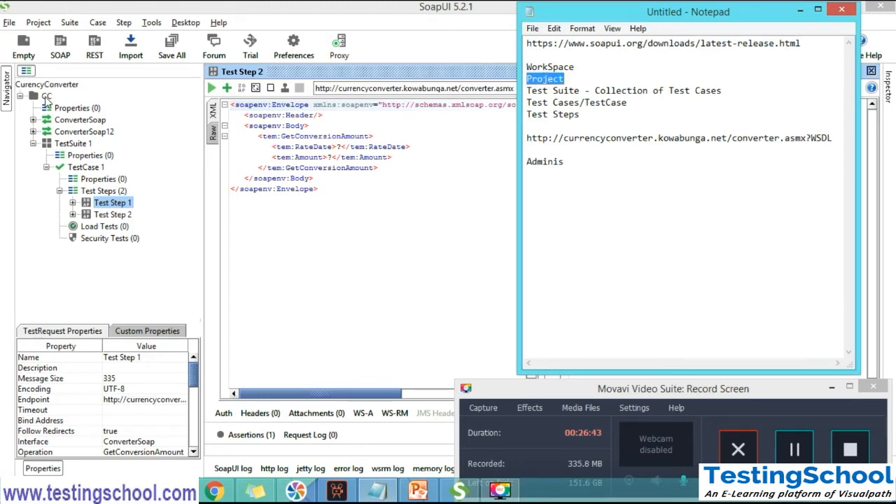
double_click(566, 91)
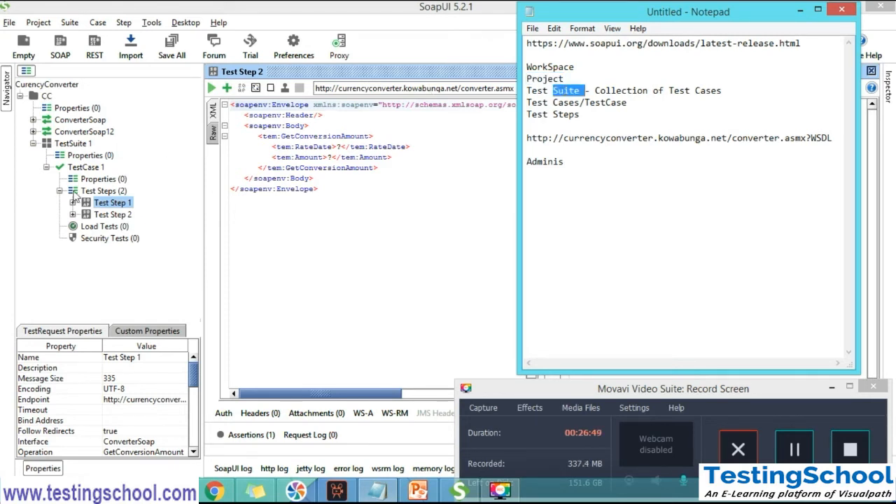
Collapse TestSuite 1 and add a new test suite named TestSuite 2 to the CC project
click(33, 144)
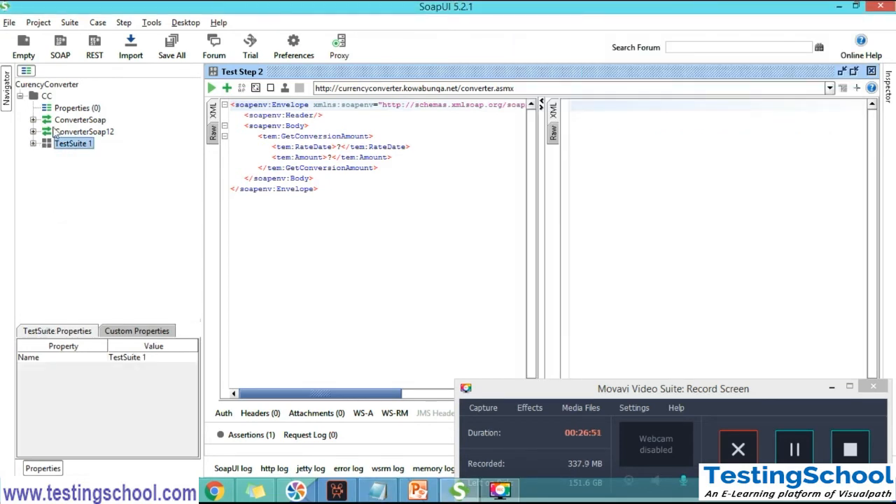
click(45, 96)
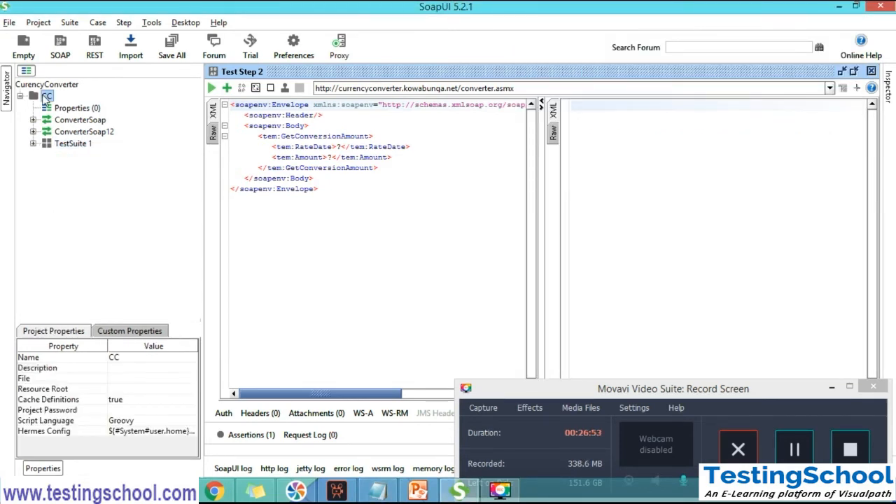
right_click(45, 98)
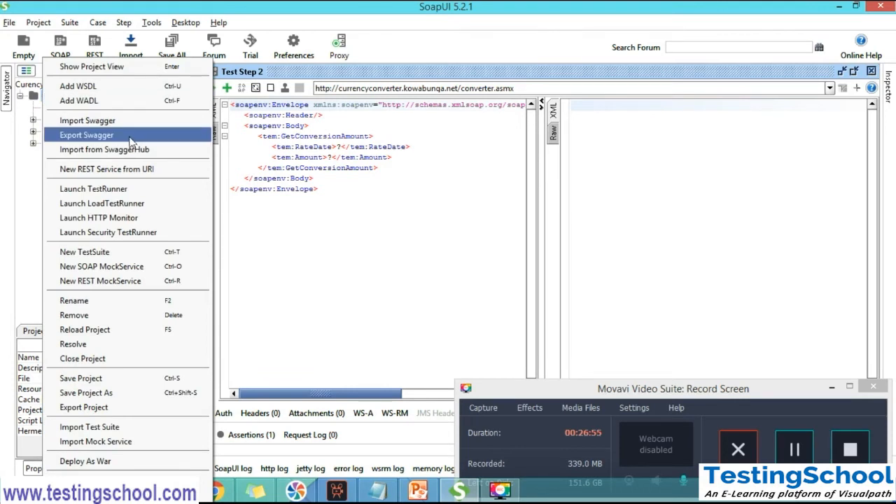
click(137, 253)
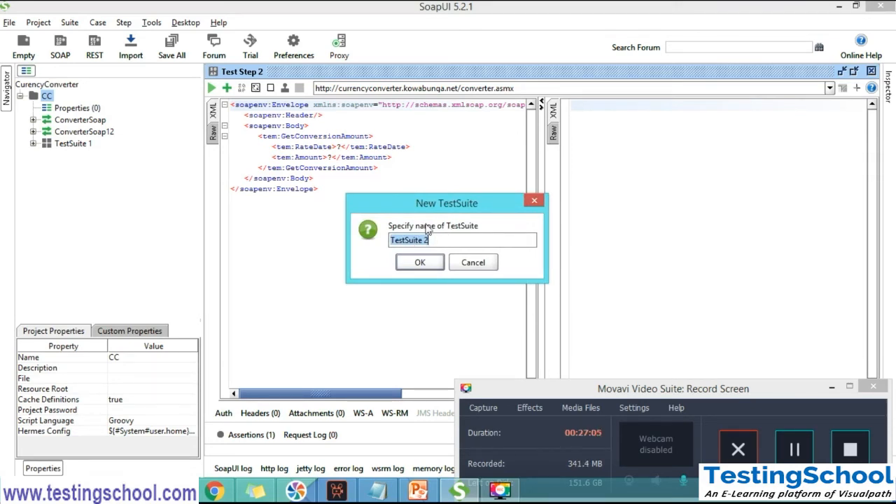
click(408, 265)
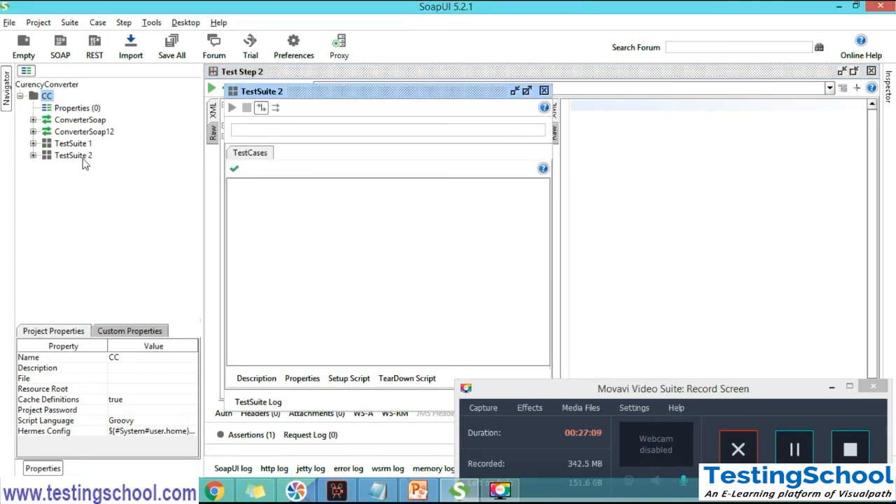
Expand TestSuite 1, collapse TestCase 1 and add a new test case named TestCase 2 to the suite
click(33, 143)
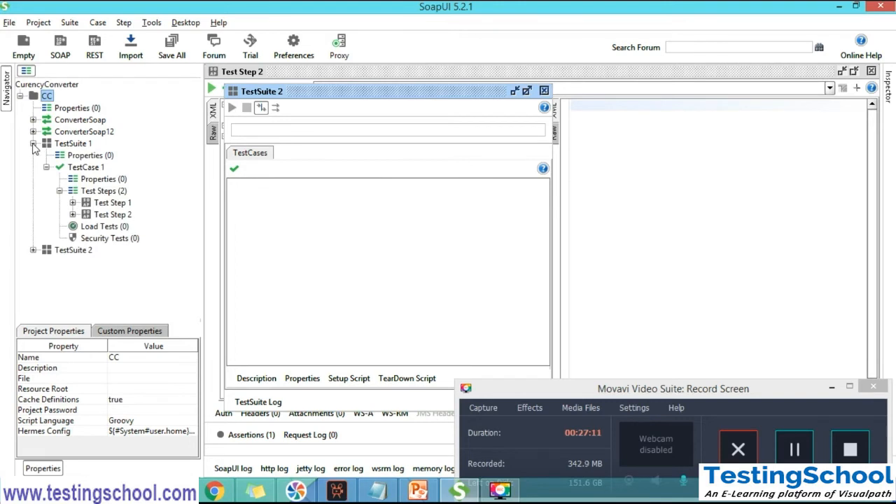
click(46, 167)
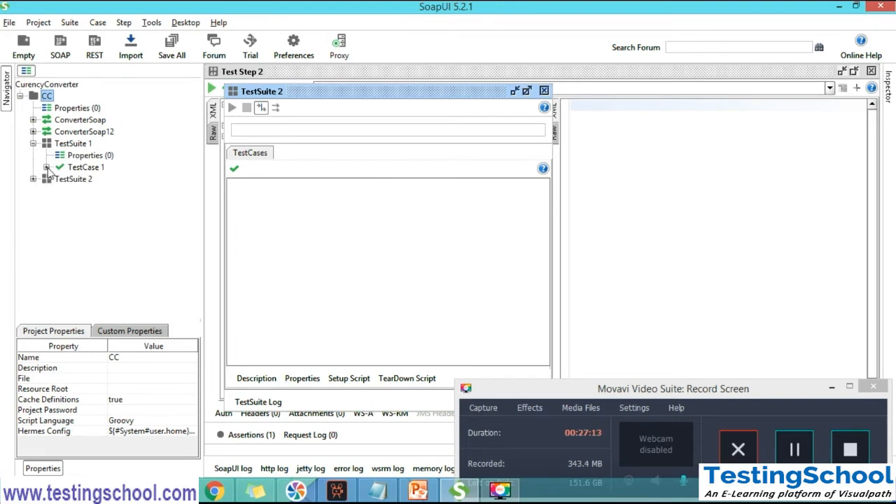
click(79, 148)
right_click(79, 148)
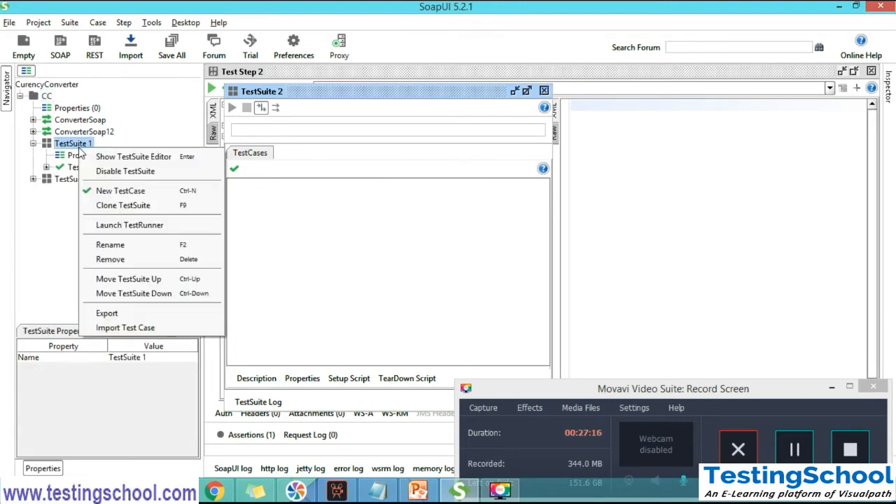
click(139, 191)
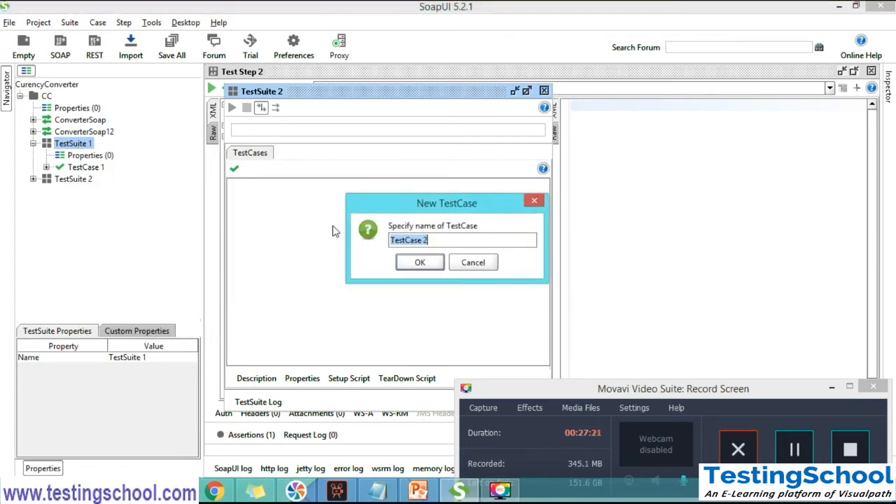
click(449, 242)
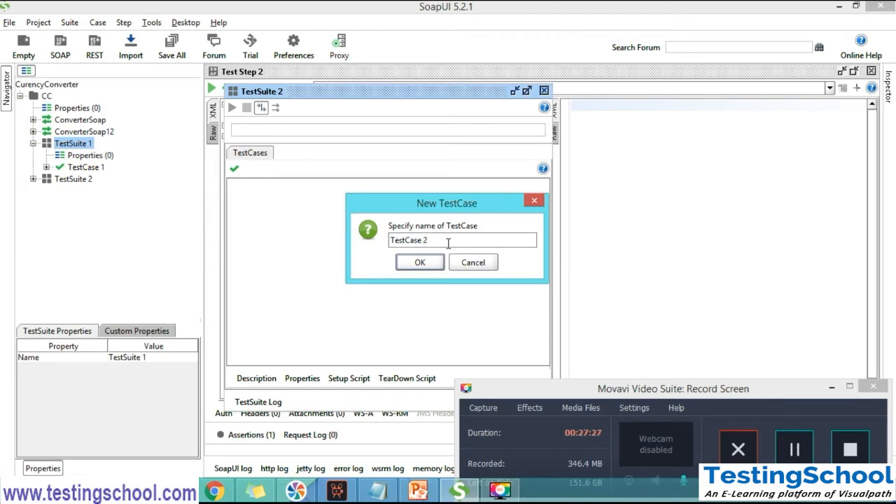
click(423, 260)
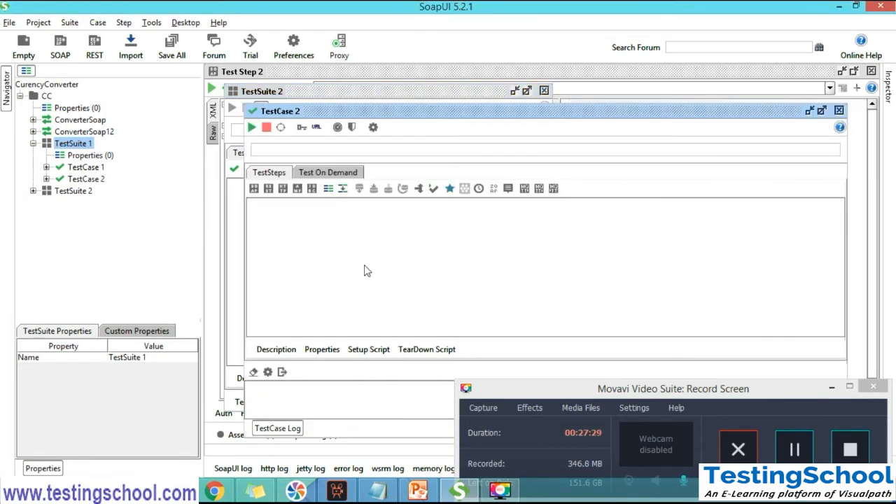
Select TestCase 1 and TestCase 2 in turn, maximize the TestCase 2 editor and look through TestCase 2's child items in the project tree
click(90, 170)
click(90, 180)
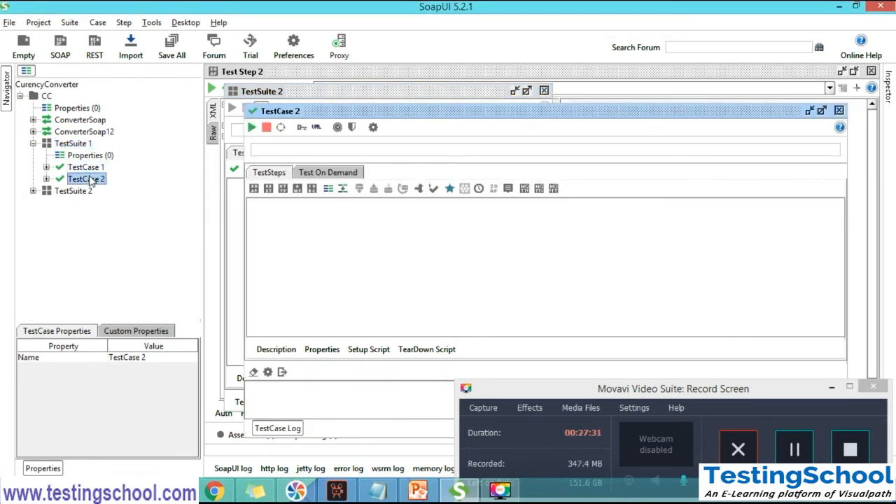
click(822, 111)
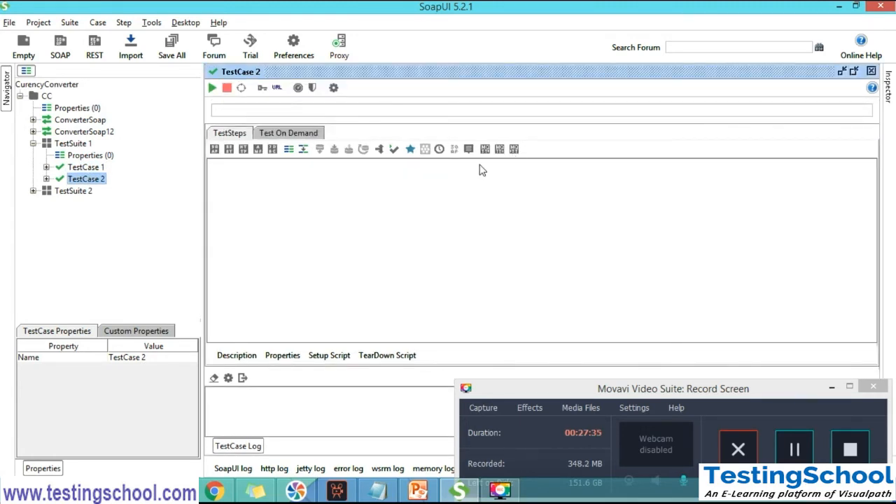
click(46, 179)
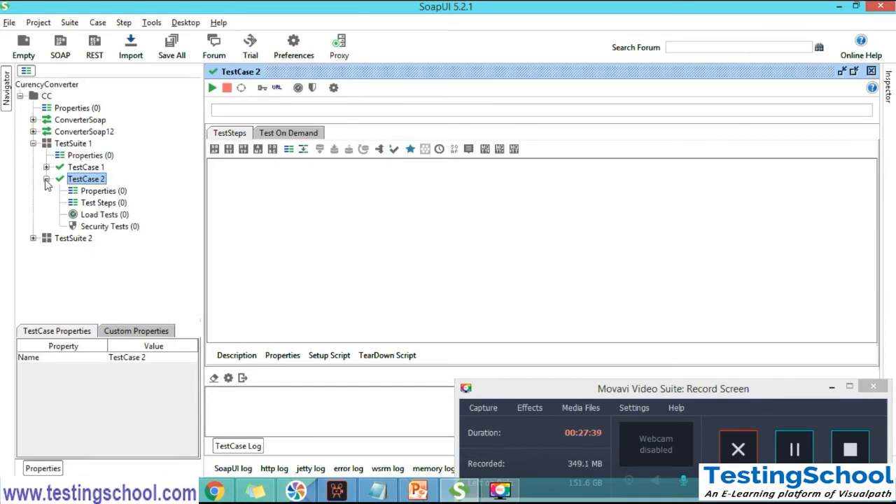
click(46, 179)
Expand TestCase 1, select its two test steps in turn, and compare its child items with those of TestCase 2
click(46, 167)
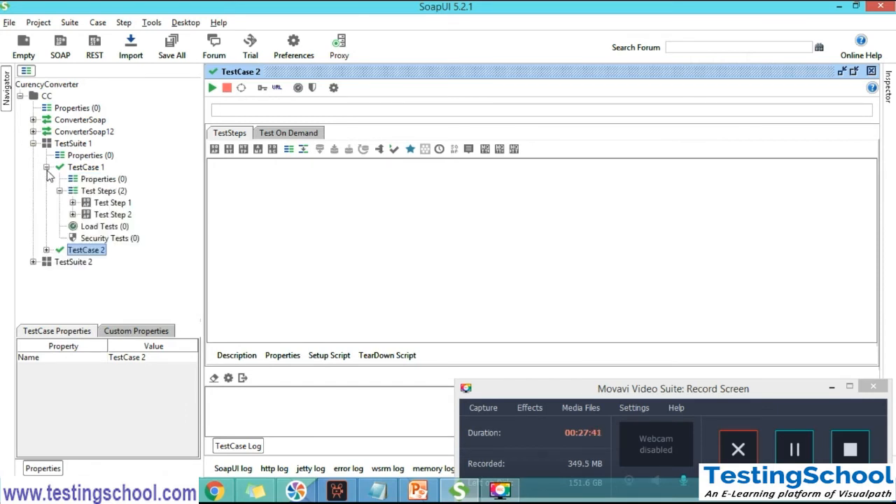
click(112, 204)
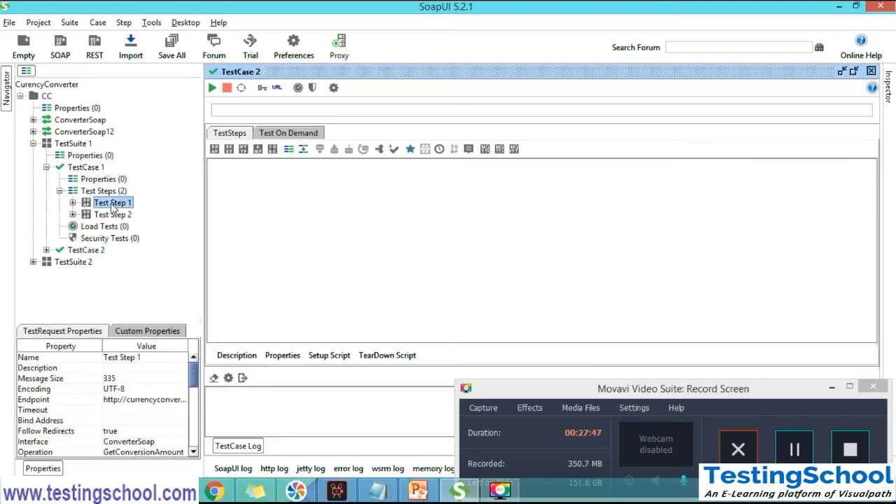
click(117, 218)
click(60, 191)
click(47, 226)
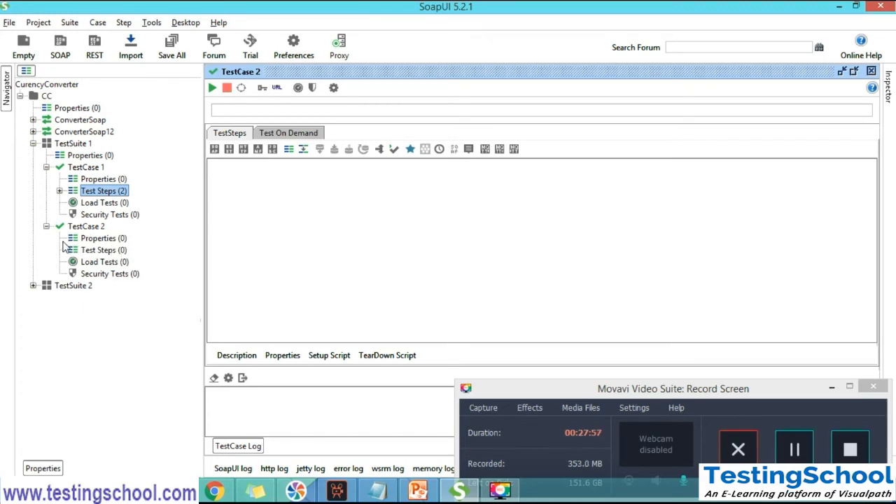
click(46, 227)
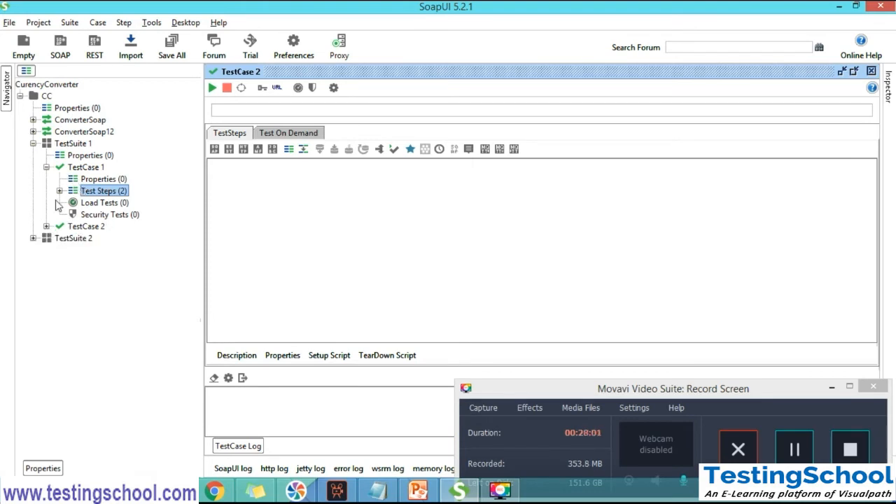
Open the editors of TestCase 1 and TestSuite 1 in turn, viewing TestCase 1's test steps in the project tree in between
click(79, 168)
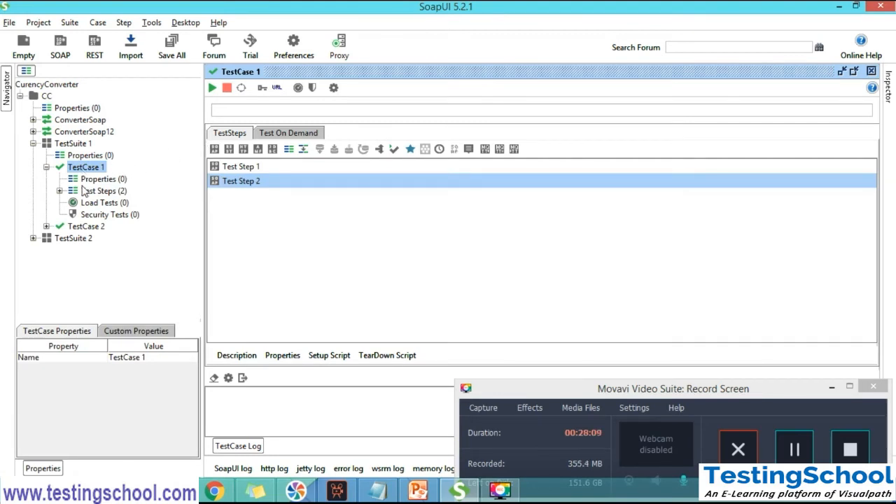
click(59, 191)
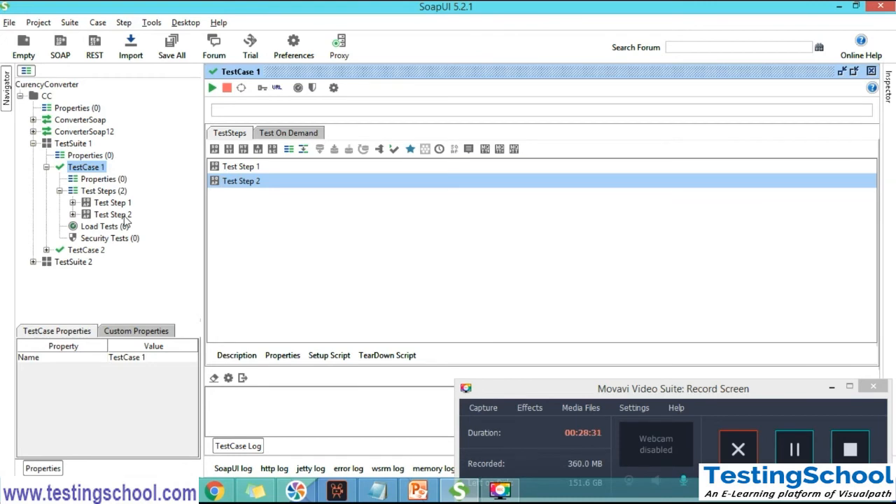
click(46, 168)
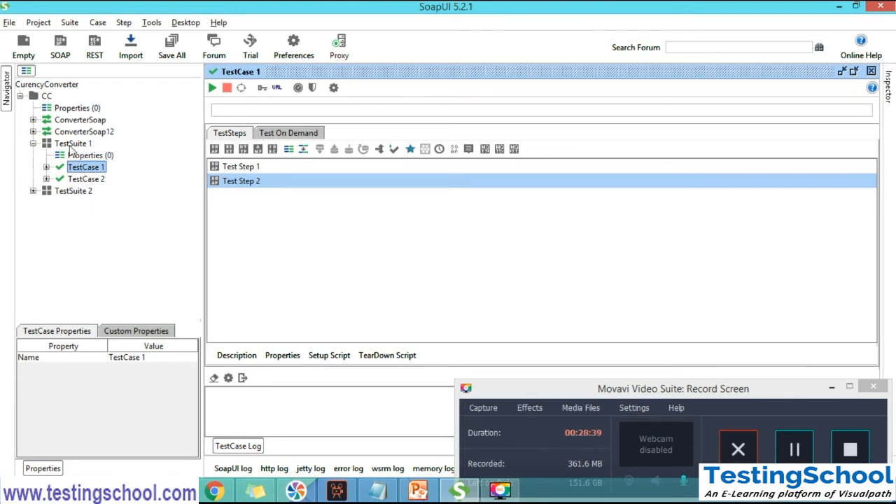
double_click(73, 145)
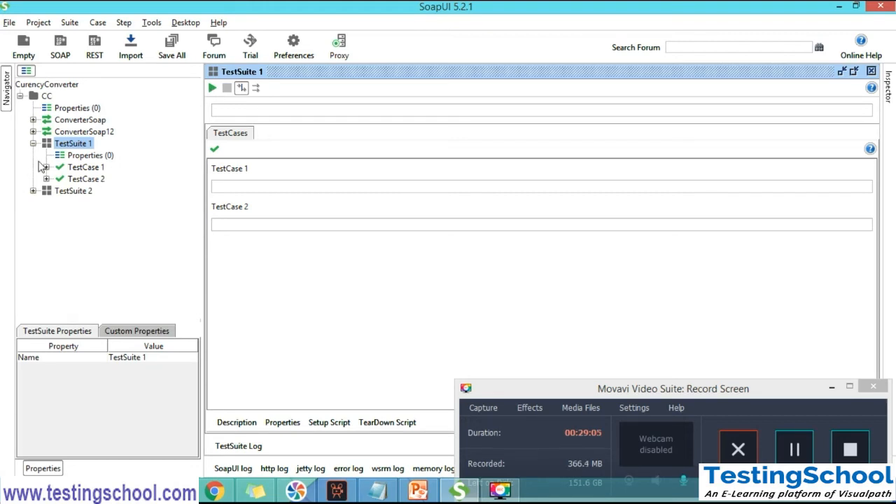
Select project CC and its two test suites in turn, expanding and collapsing TestSuite 1 and TestSuite 2 to compare their contents
click(46, 96)
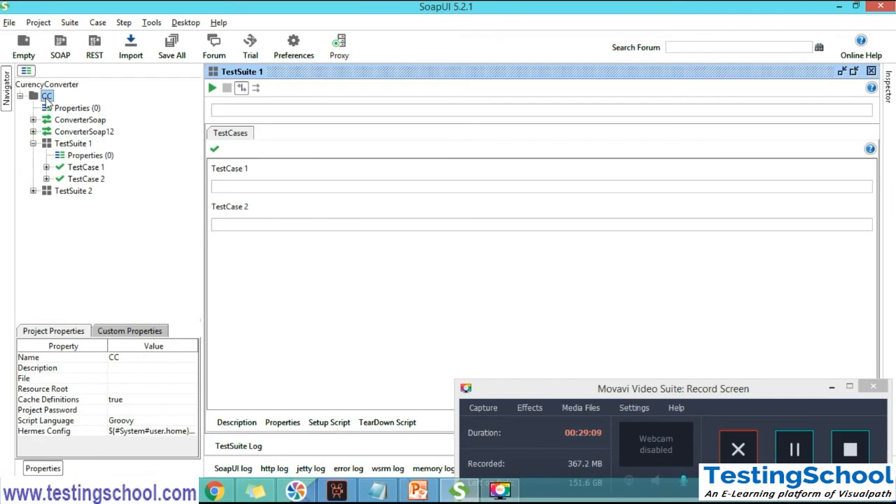
click(33, 144)
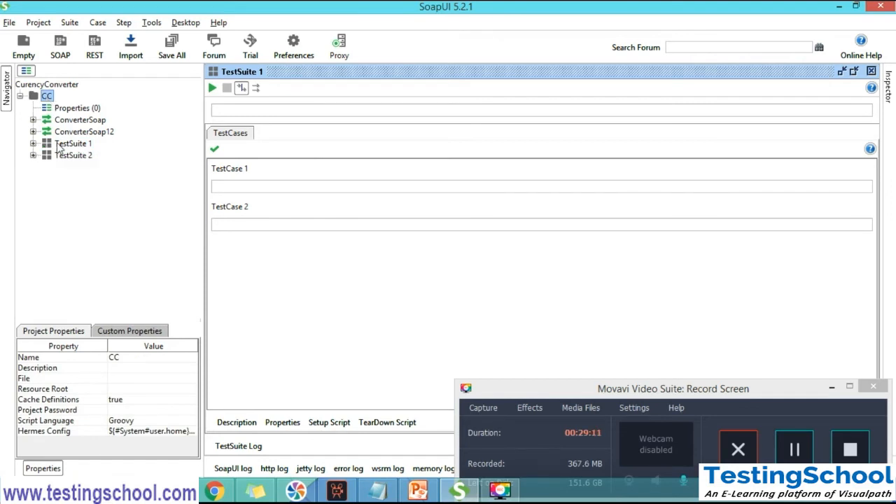
click(61, 144)
click(65, 157)
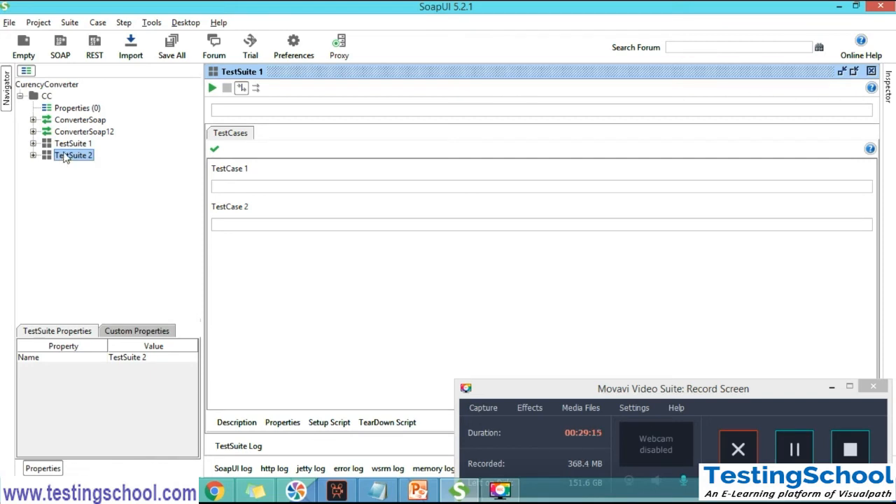
click(33, 144)
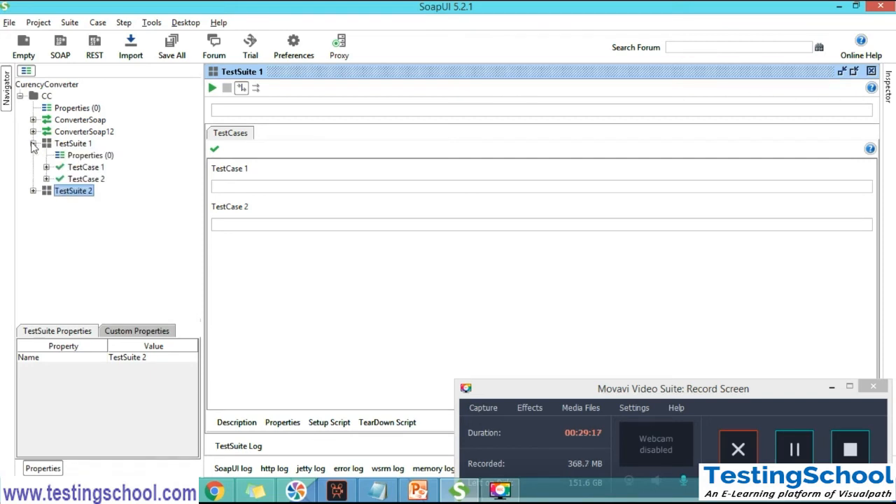
click(33, 143)
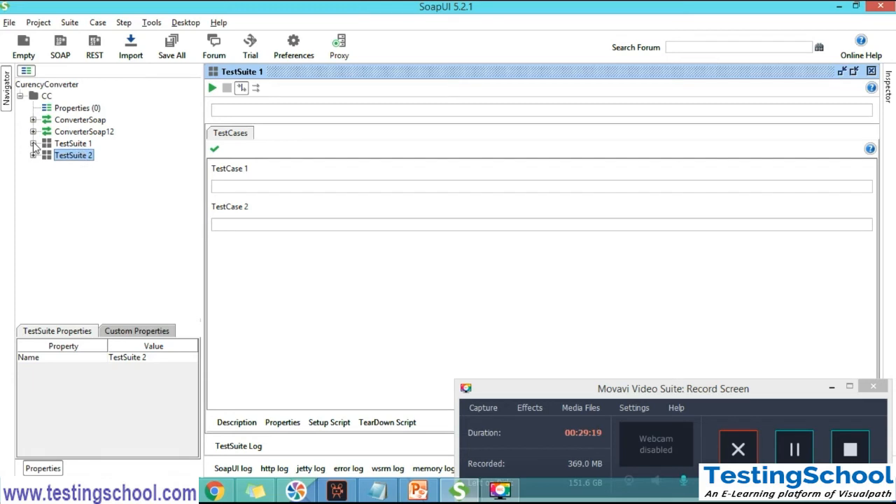
click(33, 155)
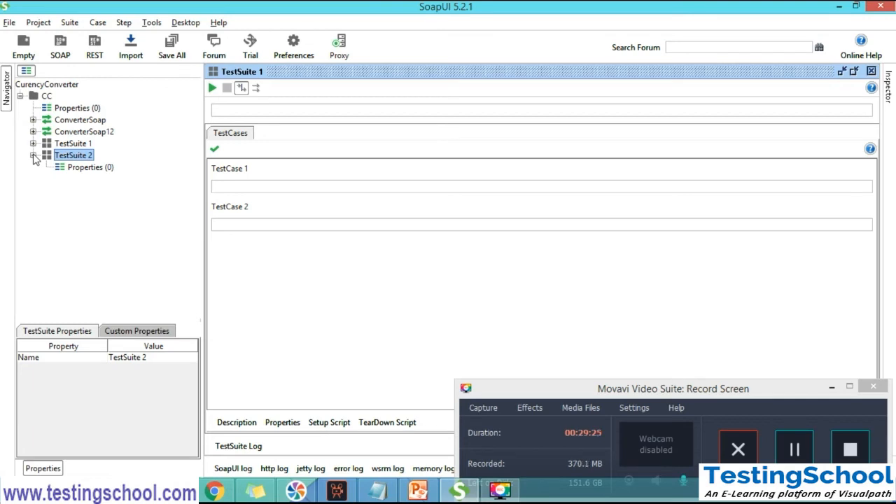
click(33, 154)
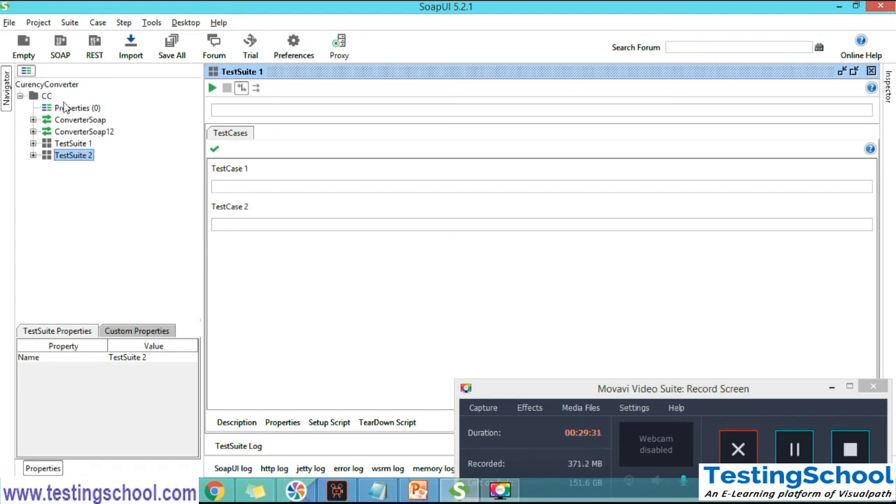
Open the CC project editor, maximize it, and view the project overview followed by its list of test suites
double_click(46, 96)
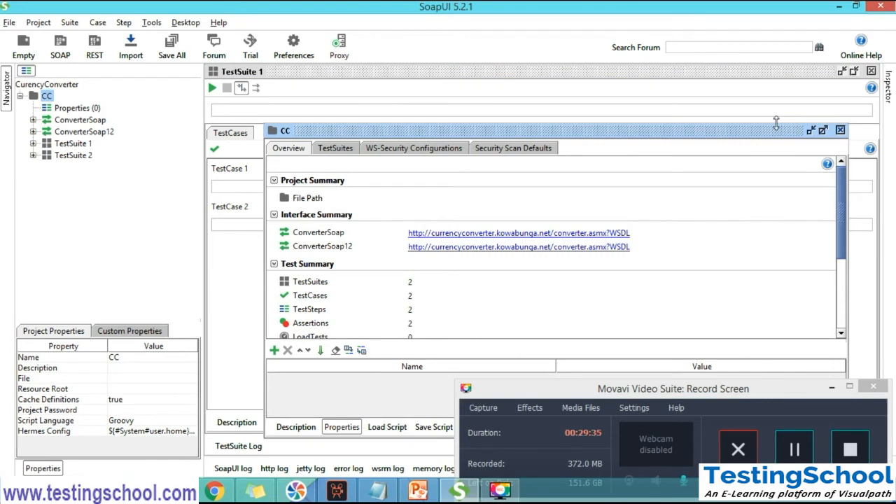
click(824, 135)
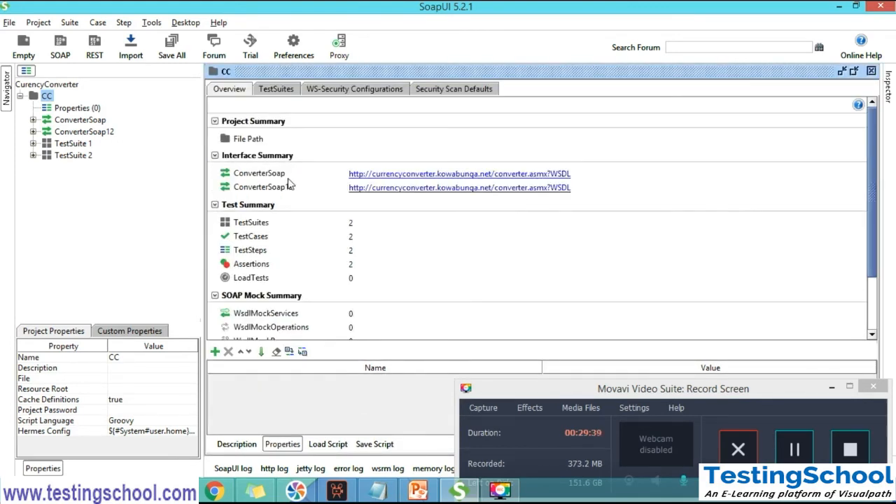
click(235, 90)
click(276, 91)
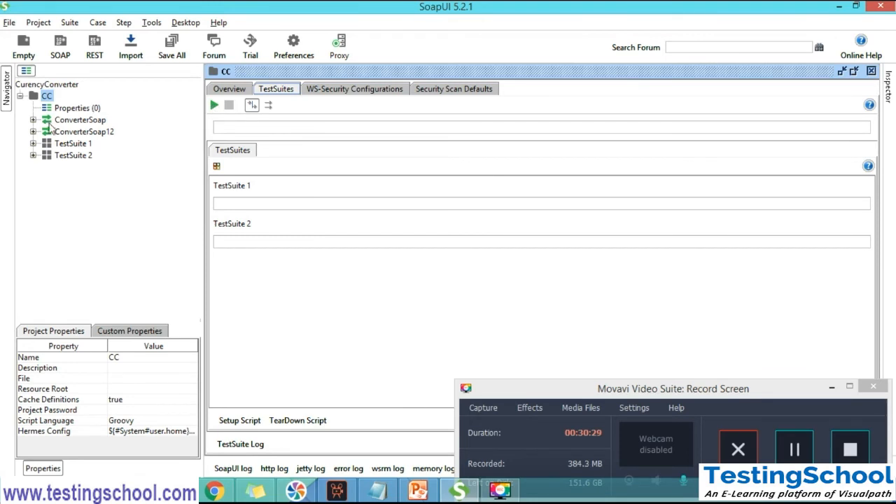
Switch to Notepad and add the line "Run The test cases on Project Level" after a blank line below "Test Steps"
click(378, 492)
click(605, 118)
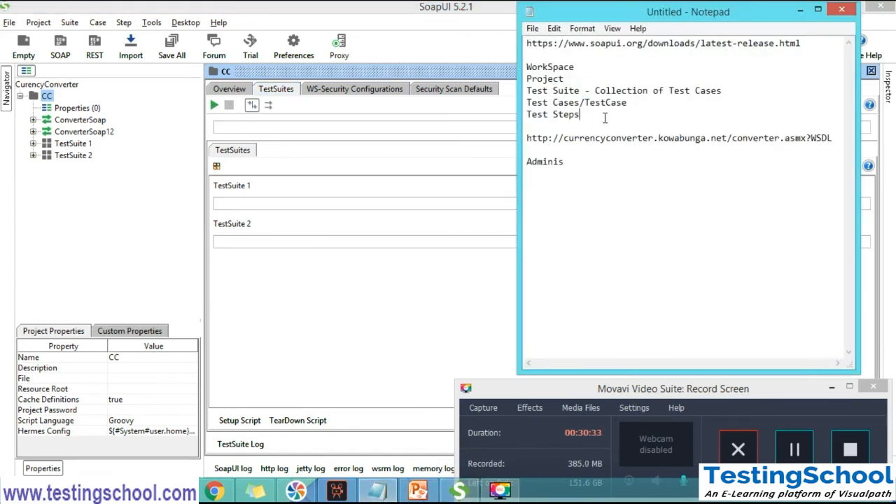
key(Return)
key(Return)
text(R)
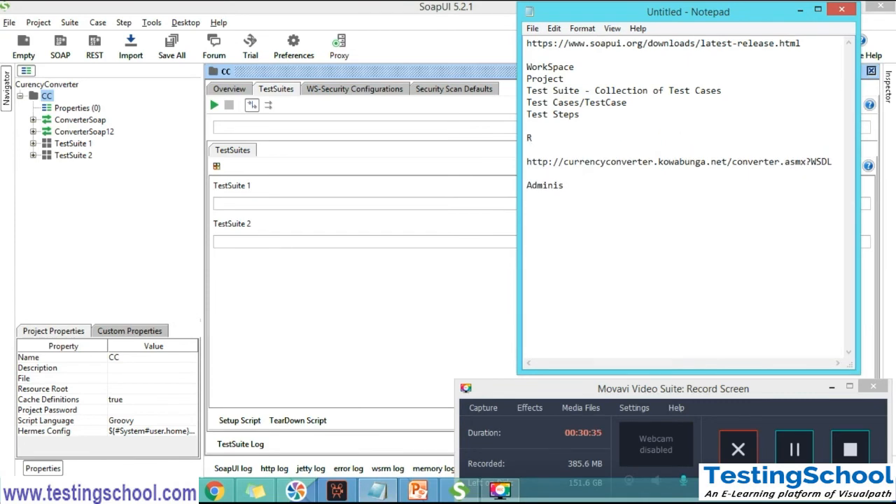
text(un Test)
key(BackSpace)
key(BackSpace)
key(BackSpace)
key(BackSpace)
text(The test cases on each)
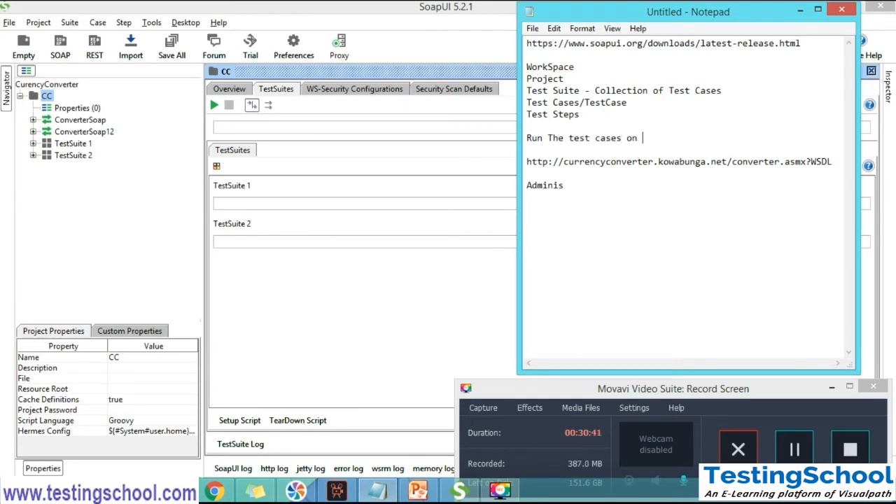
key(BackSpace)
key(BackSpace)
key(BackSpace)
key(BackSpace)
key(BackSpace)
text(Project)
key(BackSpace)
key(BackSpace)
text(ct Level)
key(Return)
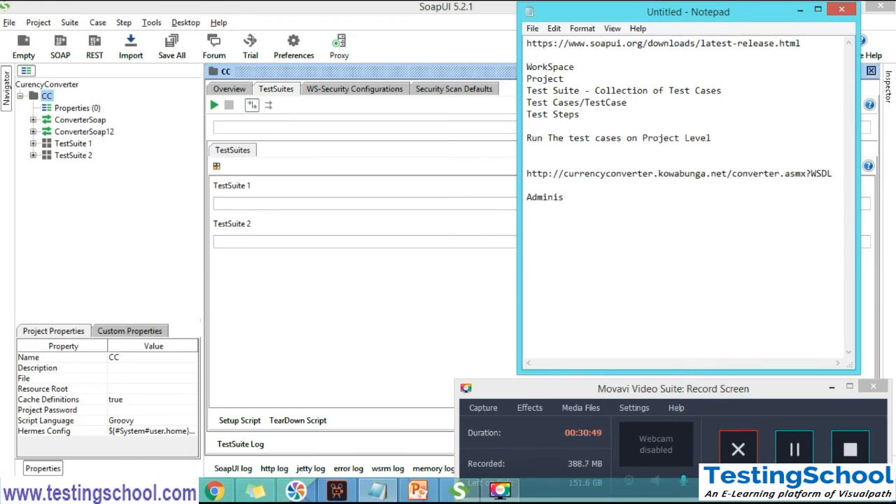
Add the lines "Test Suite Level" and "Test Case level (Test Steps)" below the project level note
text(Test Suite Level)
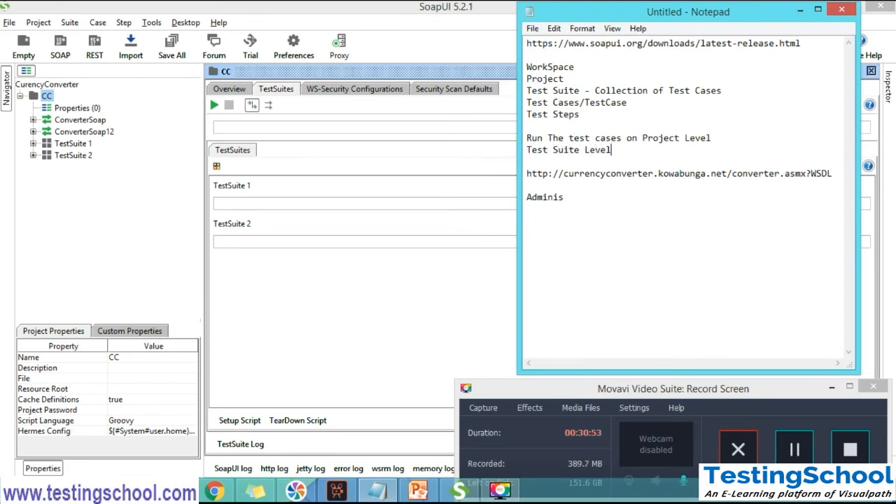
key(Return)
text(Test Cse)
key(BackSpace)
key(BackSpace)
text(ase level (Test )
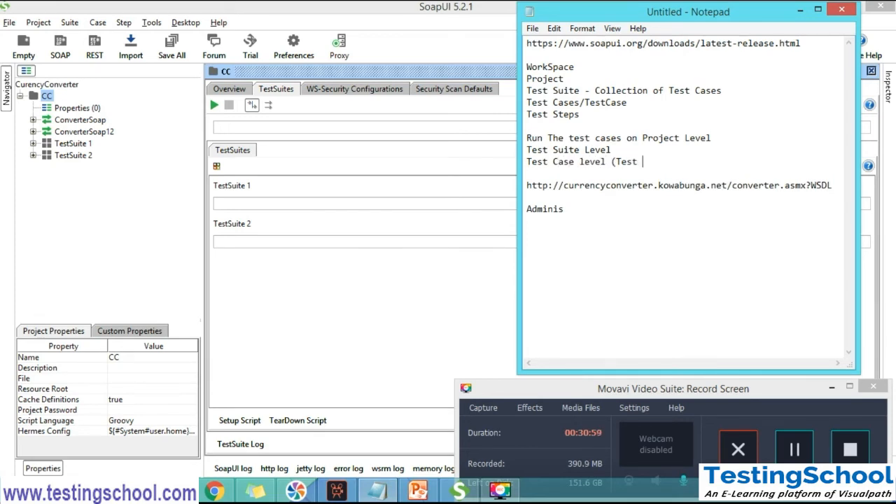
text(Steps))
Switch back to SoapUI, expand TestSuite 1 down to Test Step 1 of TestCase 1, and view the RateDate parameter in its request
click(33, 143)
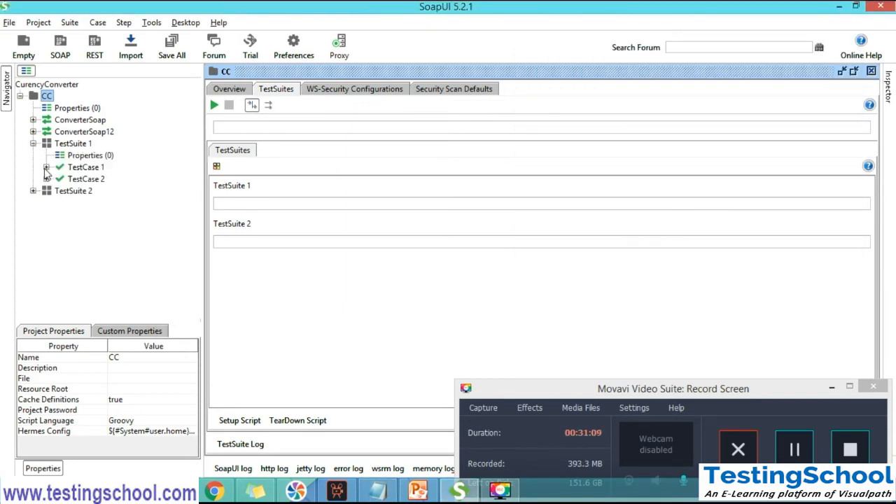
click(47, 168)
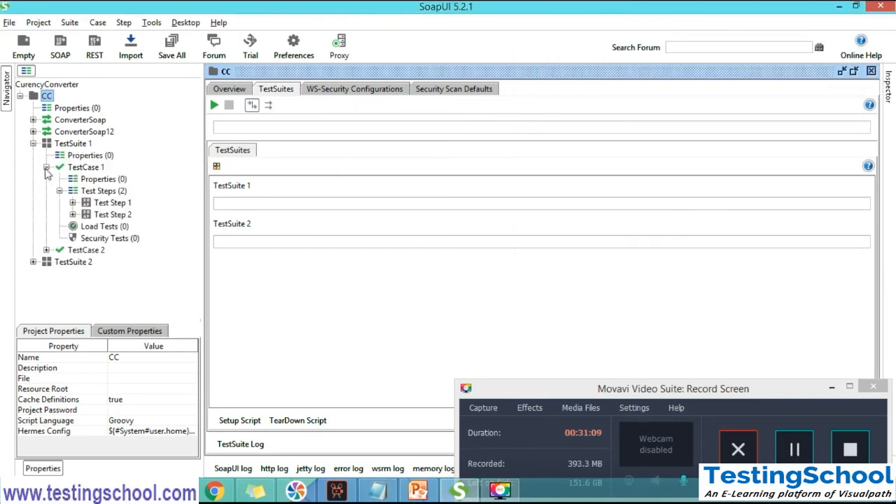
click(73, 202)
click(110, 203)
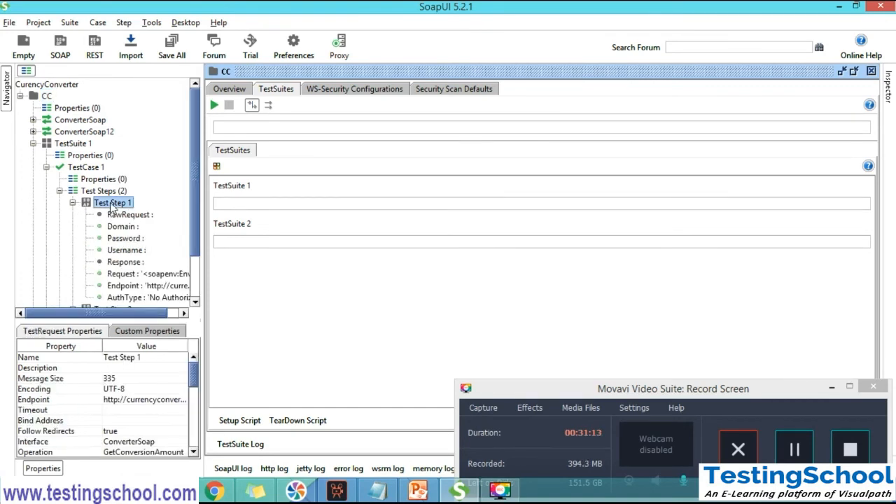
double_click(111, 203)
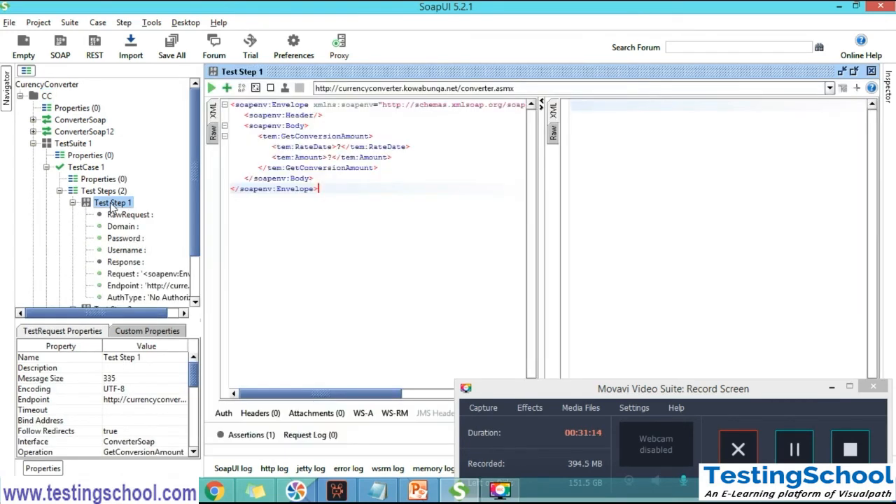
click(342, 147)
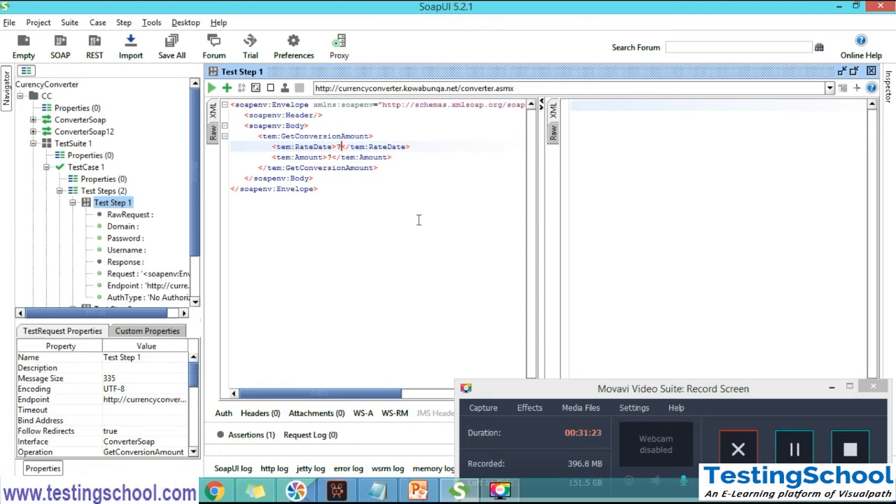
Collapse Test Step 1, expand Test Step 2 and open its request editor
click(73, 202)
click(73, 214)
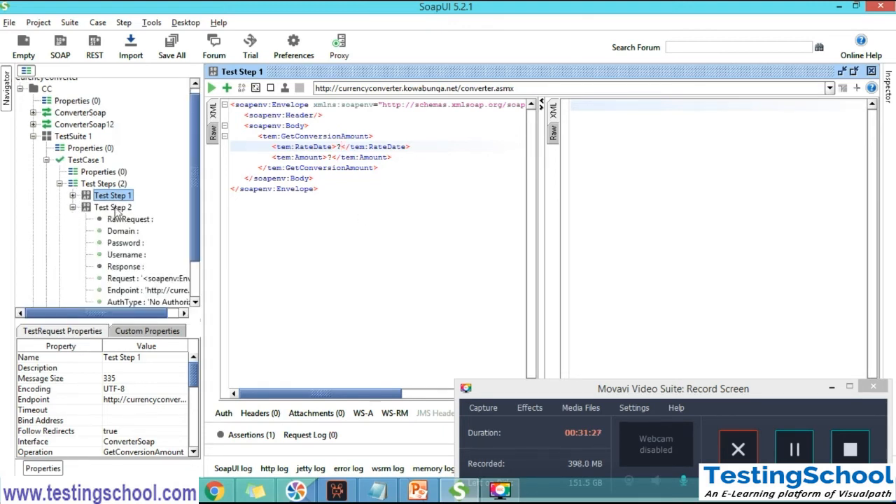
double_click(115, 208)
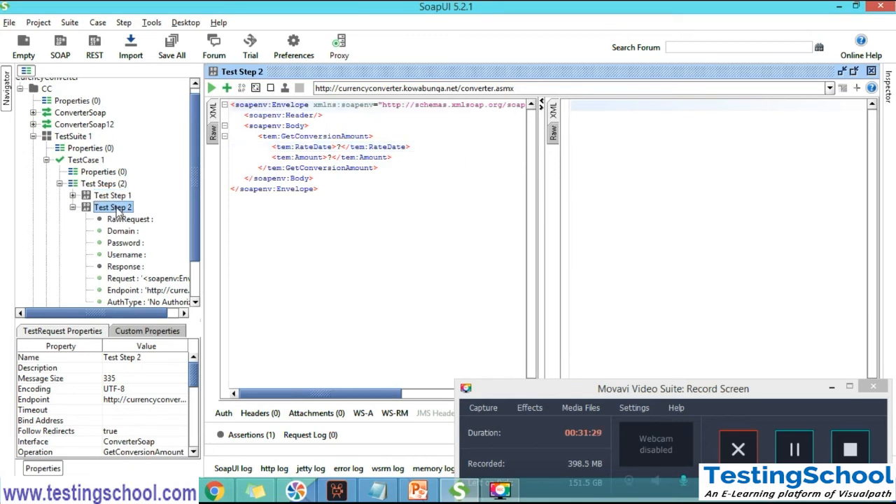
click(797, 450)
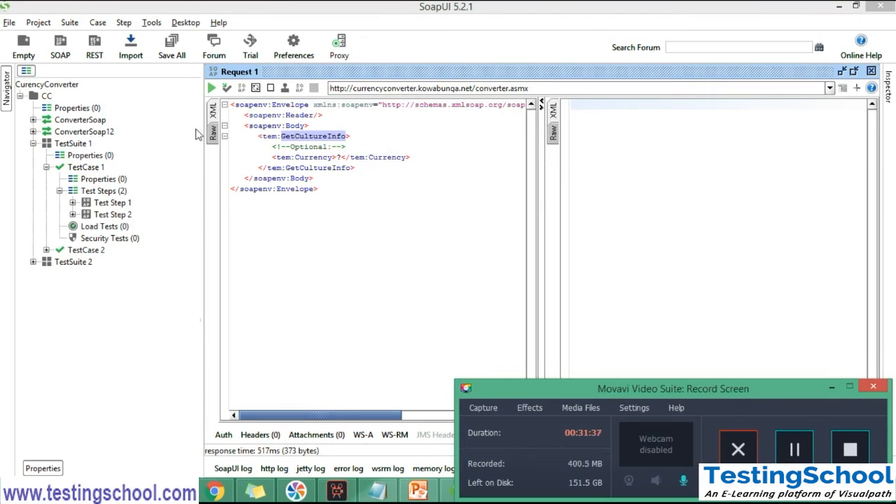
Add a SOAP Request step named GetCultureInfo to TestCase 1, invoking ConverterSoap -> GetCultureInfo with the SOAP response assertion
right_click(118, 194)
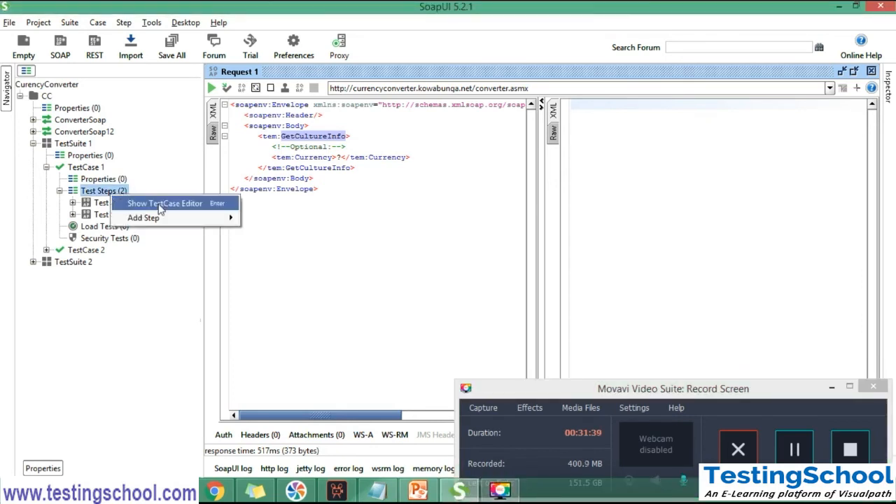
mouse_move(199, 218)
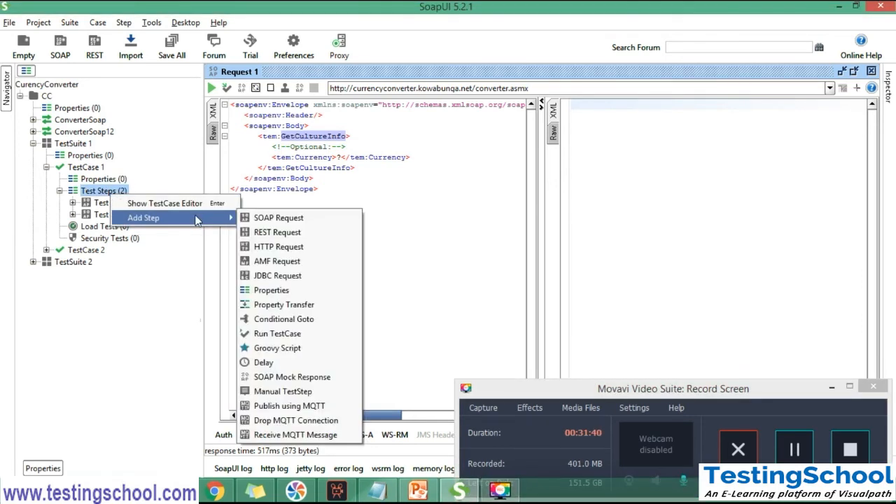
click(252, 218)
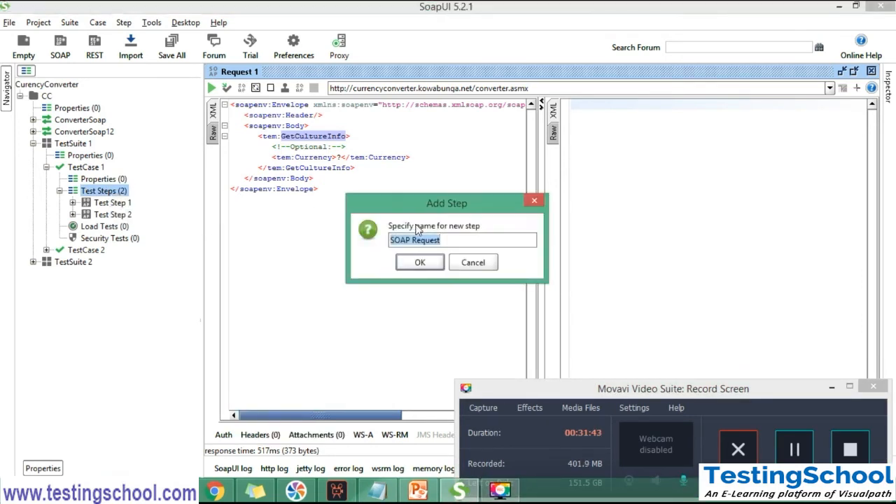
text(GetCultureInfo)
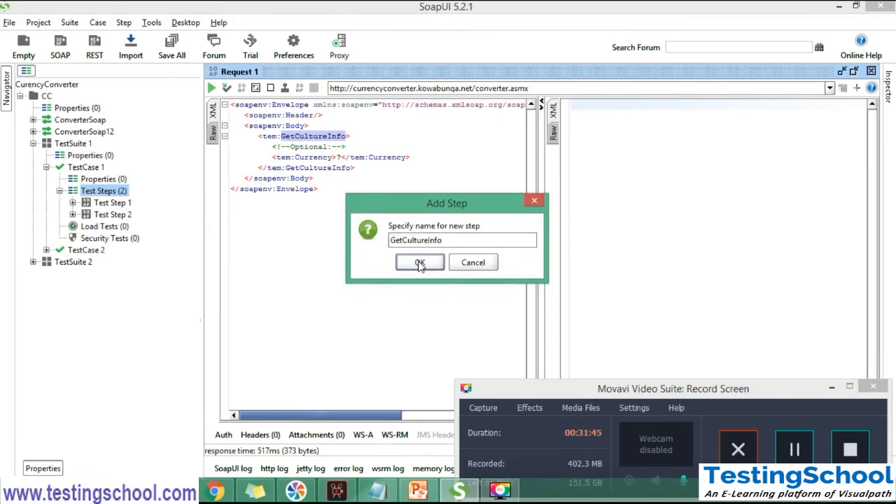
click(420, 263)
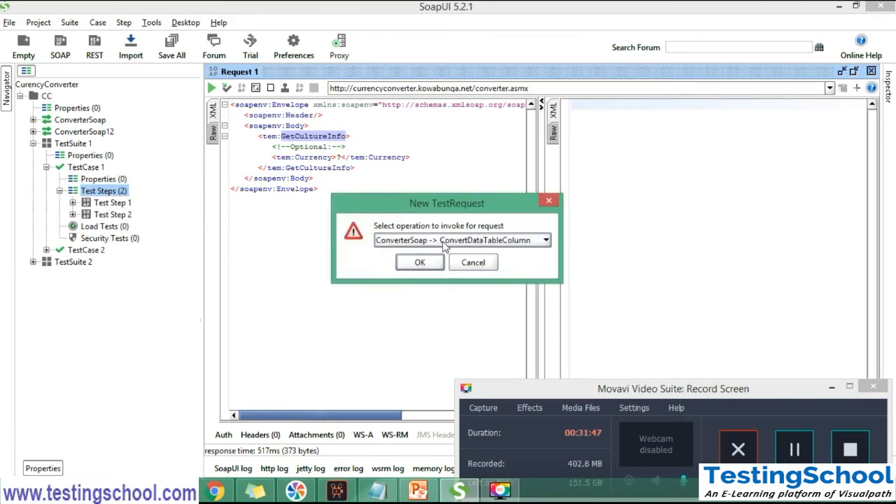
click(444, 242)
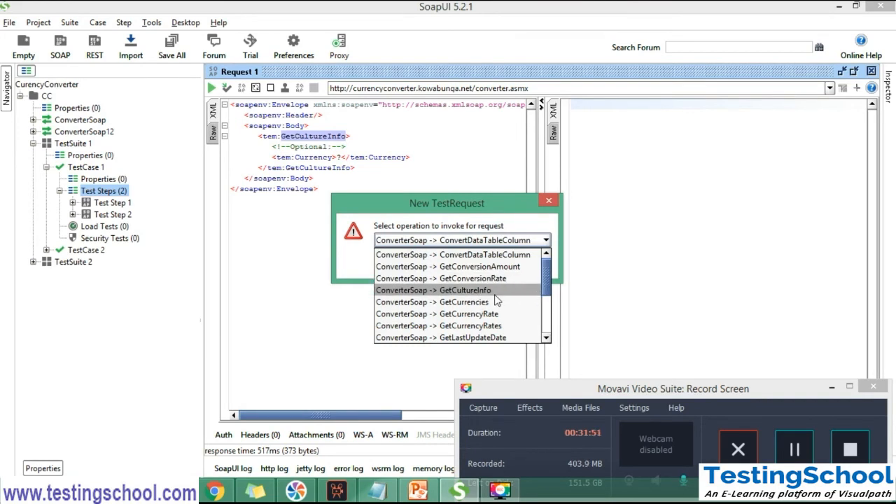
click(496, 293)
click(428, 264)
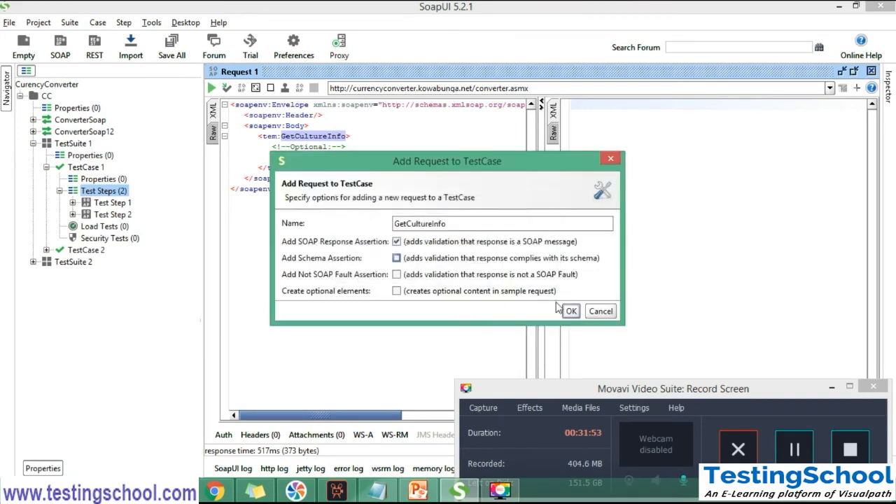
click(571, 311)
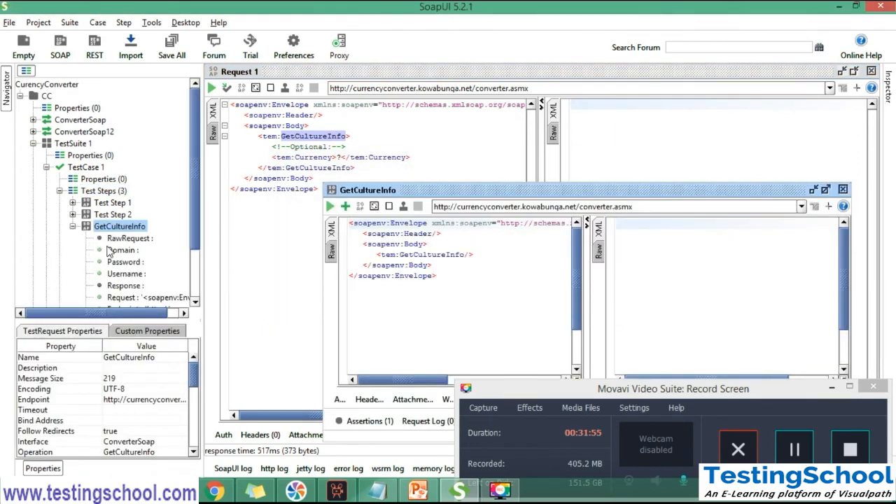
Maximize the GetCultureInfo request editor and rewrite its self-closing body tag as <tem:GetCultureInfo>?</tem:GetCultureInfo>
click(825, 191)
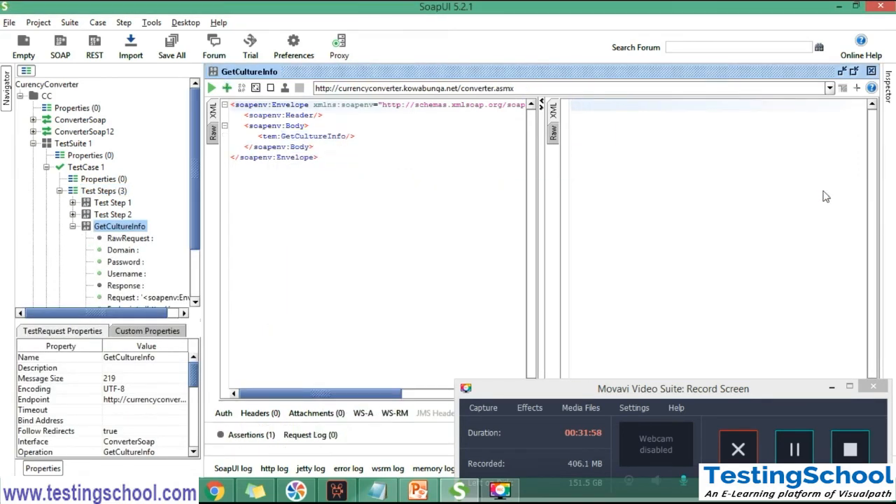
click(350, 138)
key(BackSpace)
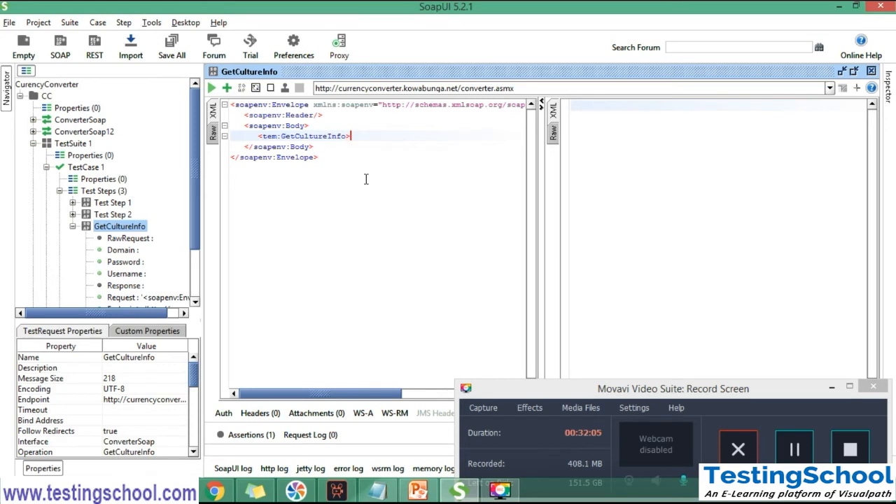
key(shift+Home)
key(ctrl+c)
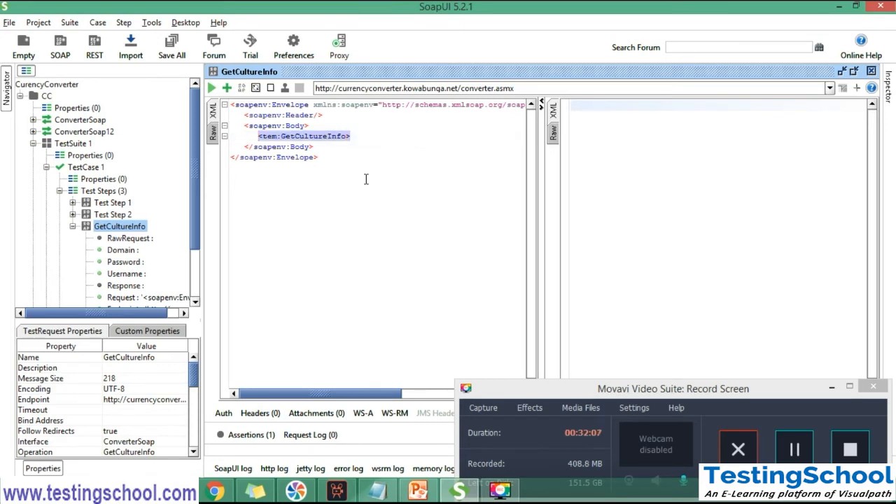
click(364, 138)
text(?)
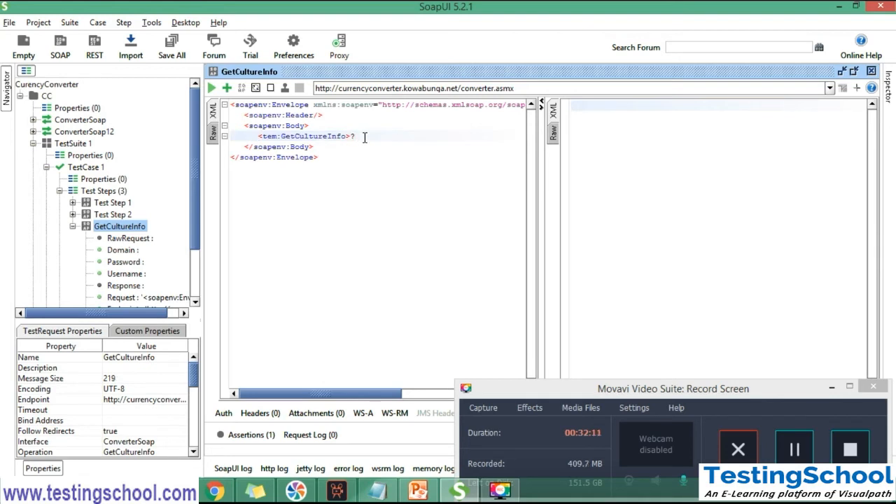
key(ctrl+v)
click(359, 137)
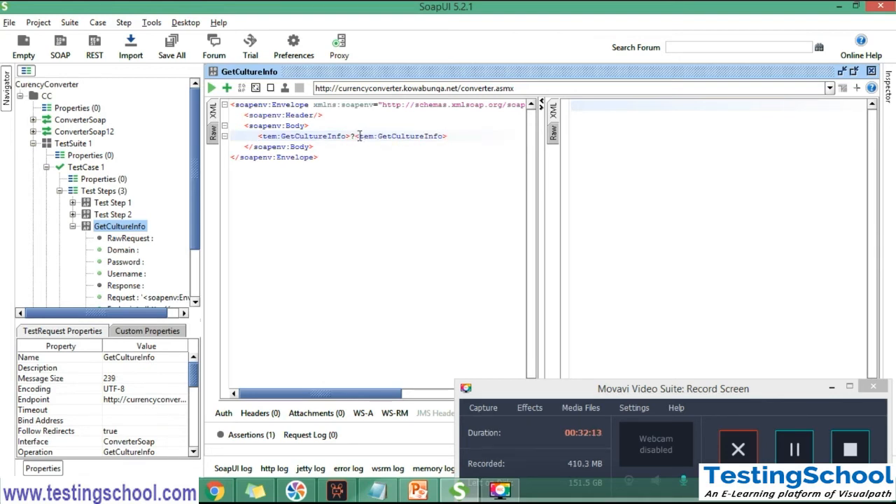
text(/)
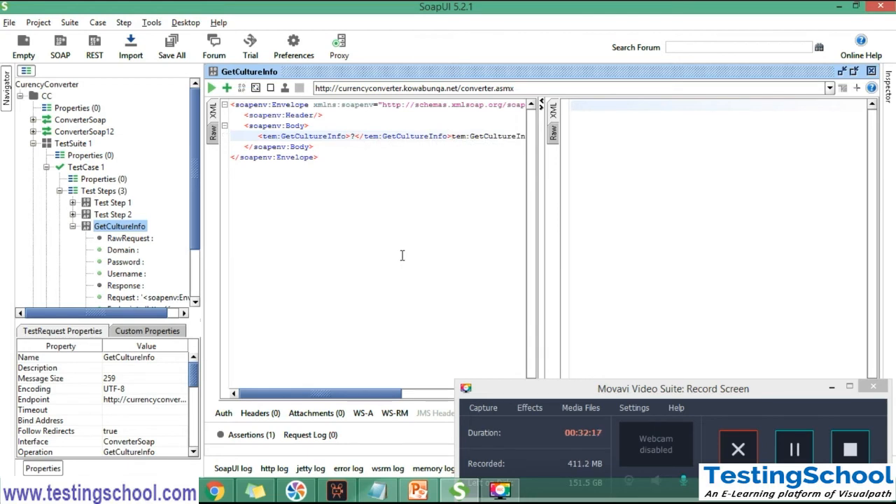
key(shift+End)
key(Delete)
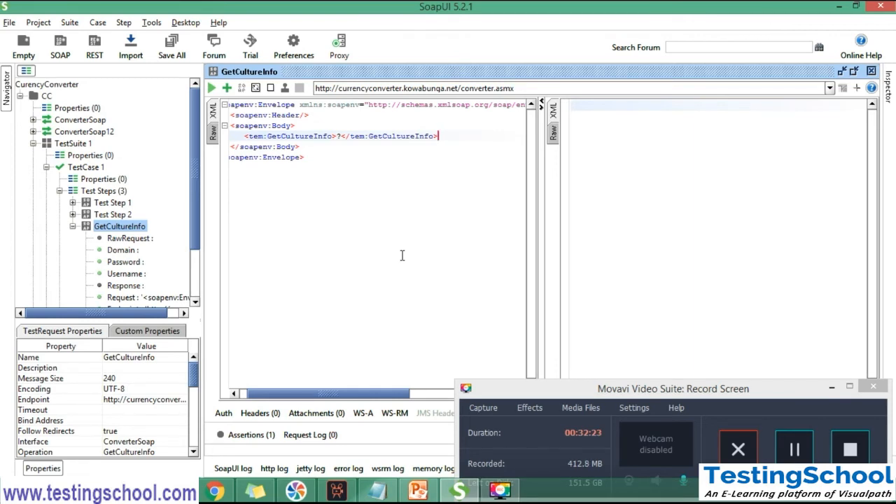
Copy the closing </tem:GetCultureInfo> tag onto a new line below the GetCultureInfo element
key(Home)
click(440, 138)
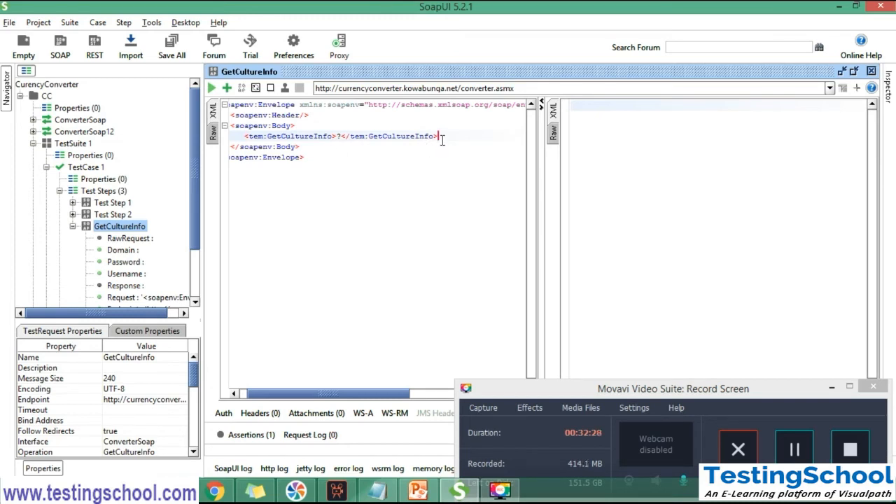
shift+click(342, 138)
key(ctrl+c)
key(End)
key(Return)
key(ctrl+v)
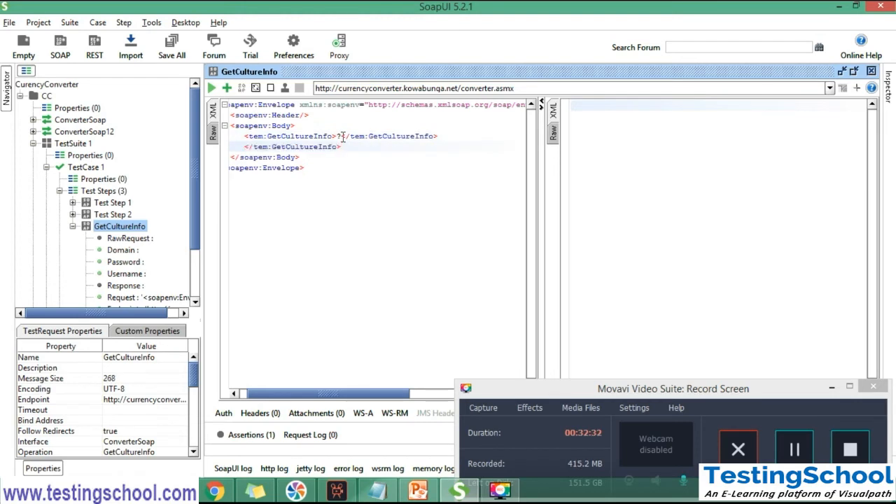
Delete the duplicate closing tag on the line below the GetCultureInfo element
double_click(285, 146)
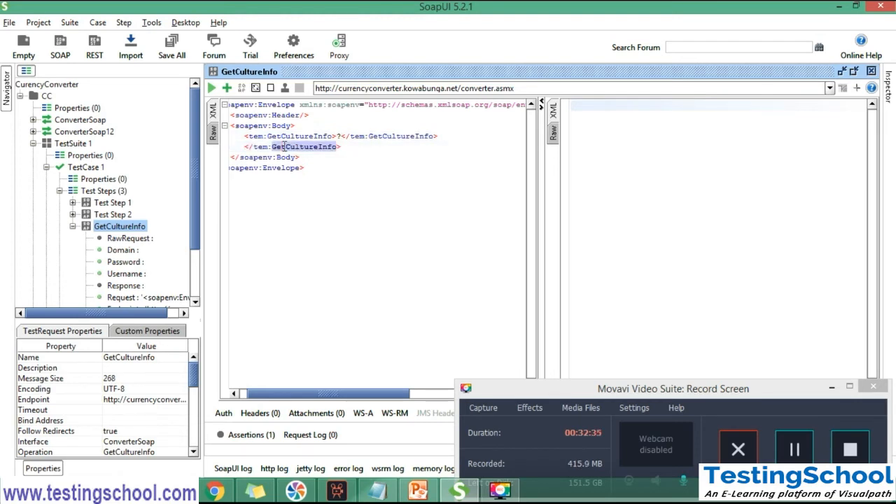
click(244, 147)
key(shift+End)
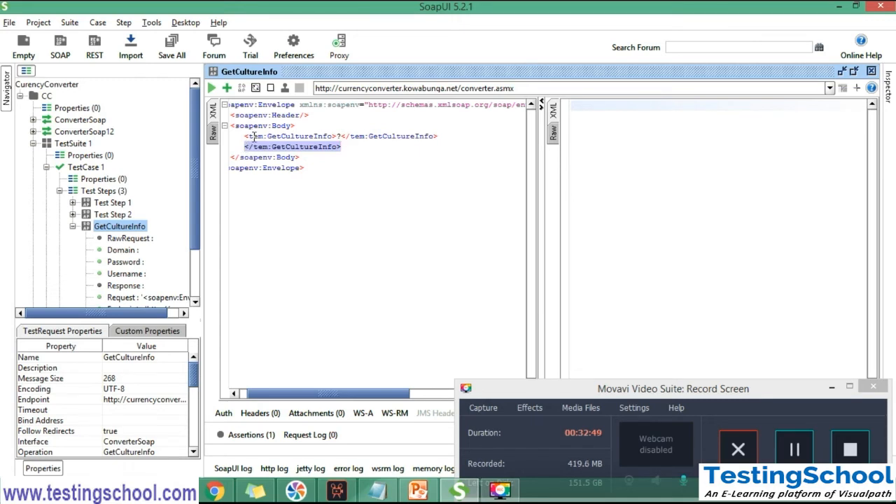
double_click(256, 136)
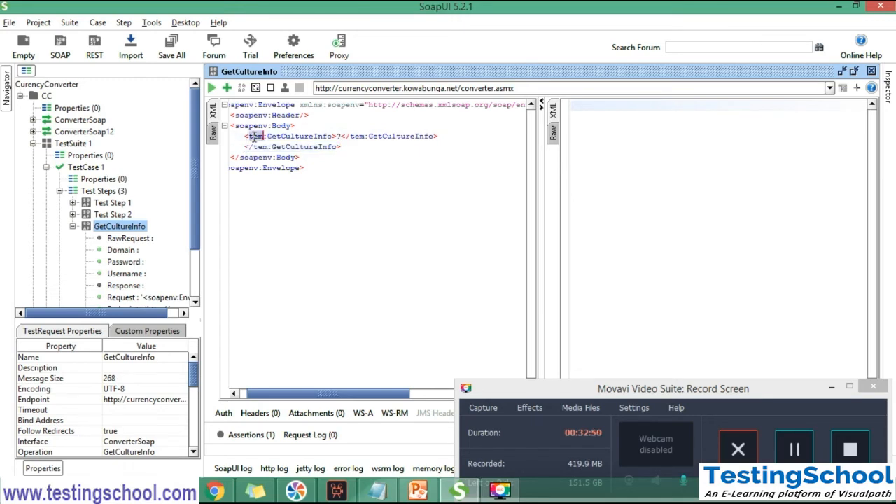
click(342, 136)
double_click(338, 136)
click(344, 146)
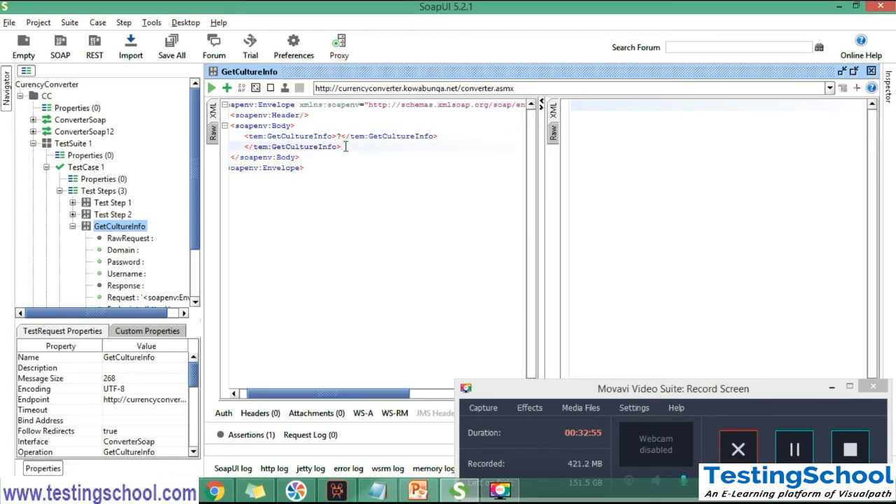
key(shift+Home)
key(BackSpace)
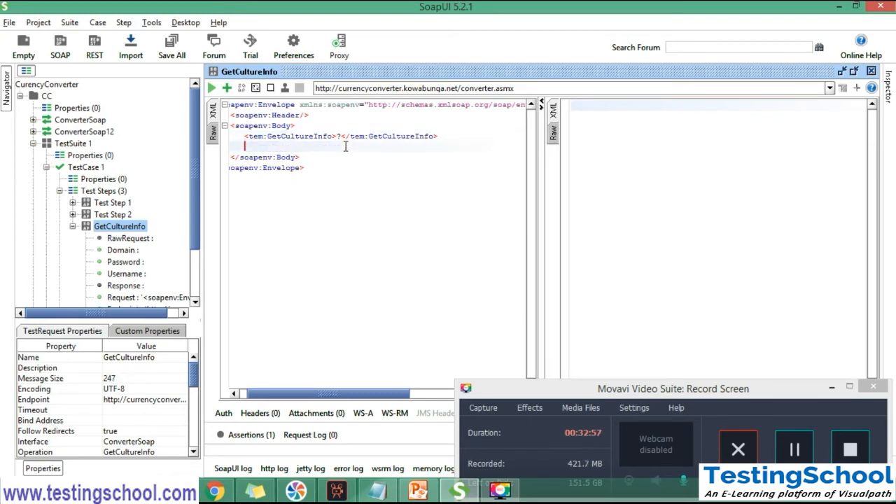
Replace the ? placeholder inside the GetCultureInfo element with USD
click(342, 136)
key(BackSpace)
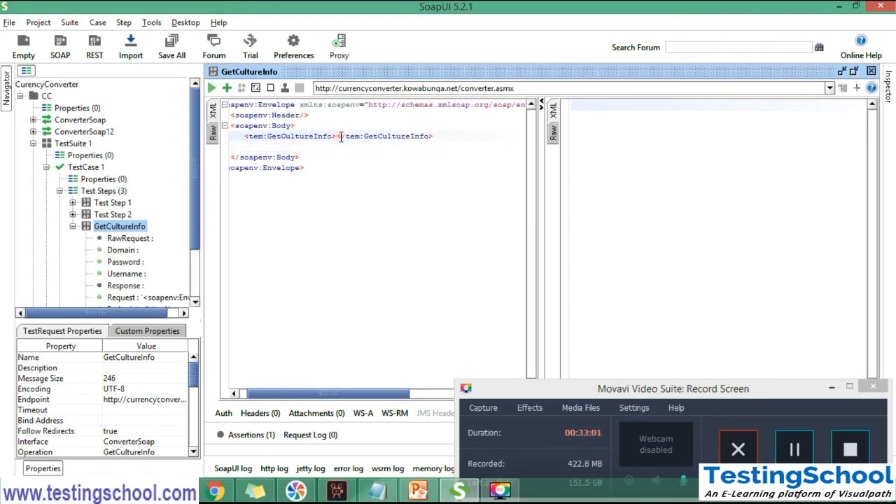
text(USD)
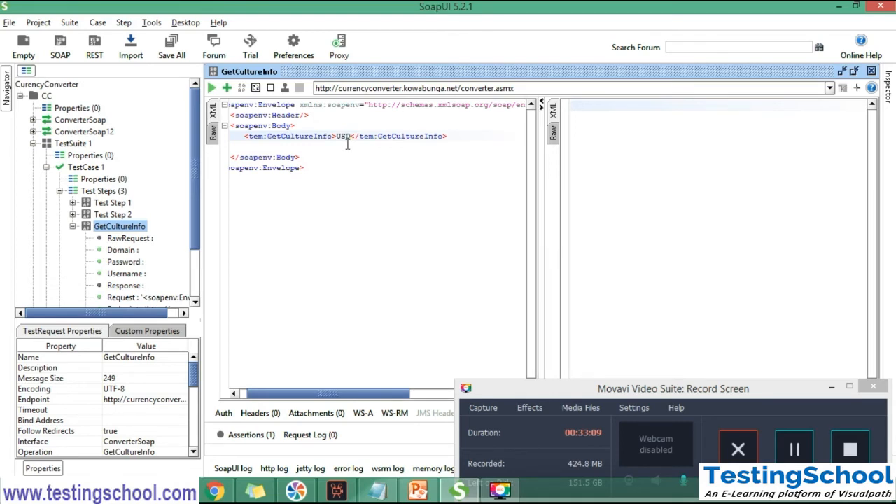
click(212, 88)
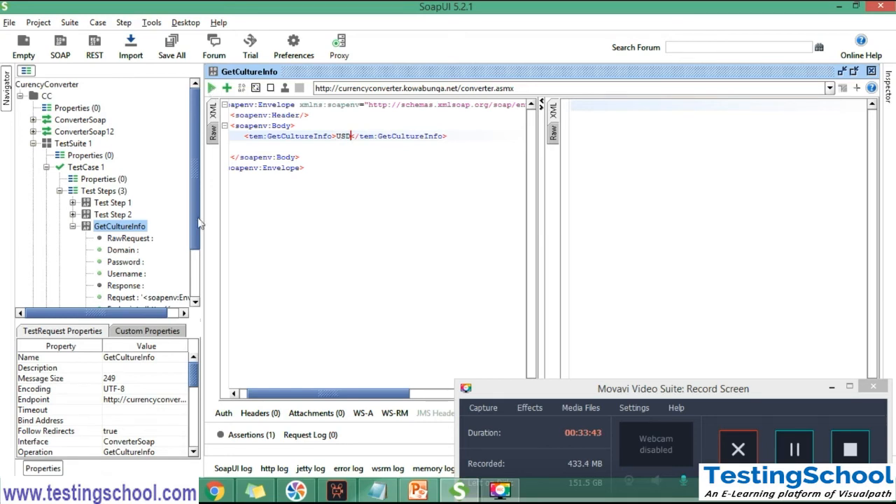
Switch to Notepad, add the line "Request -> Server -> Response" below the last note, and highlight the word Server
click(382, 490)
click(582, 226)
key(Return)
key(Return)
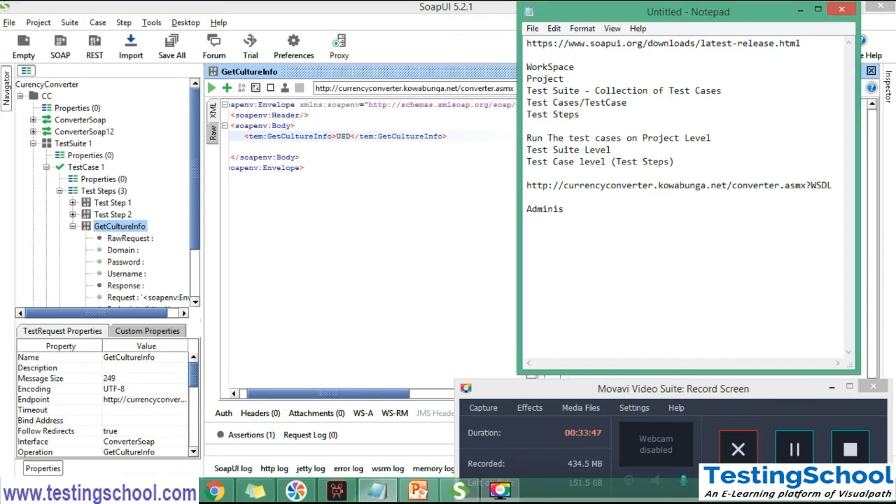
text(Request -> Server)
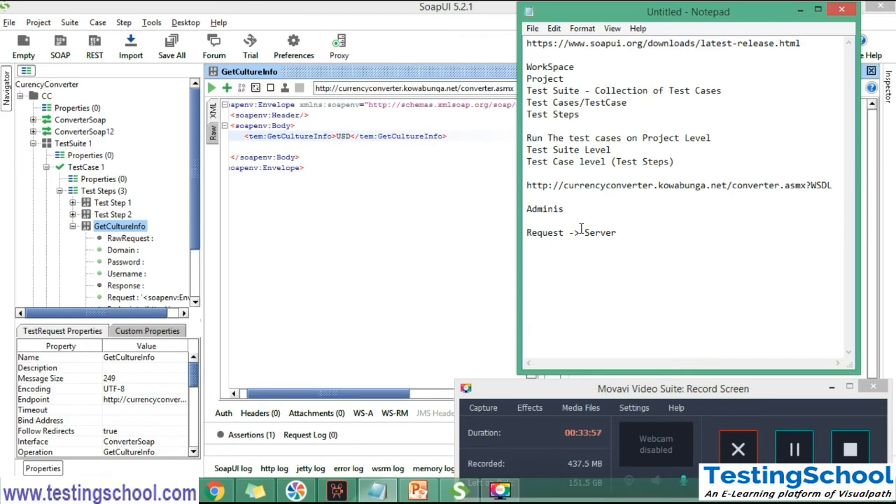
text( -> Response)
drag(586, 232, 575, 232)
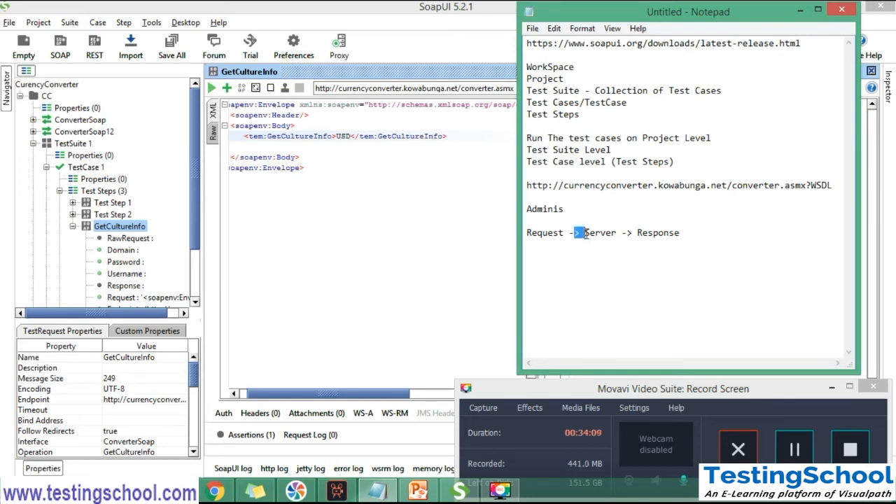
double_click(590, 233)
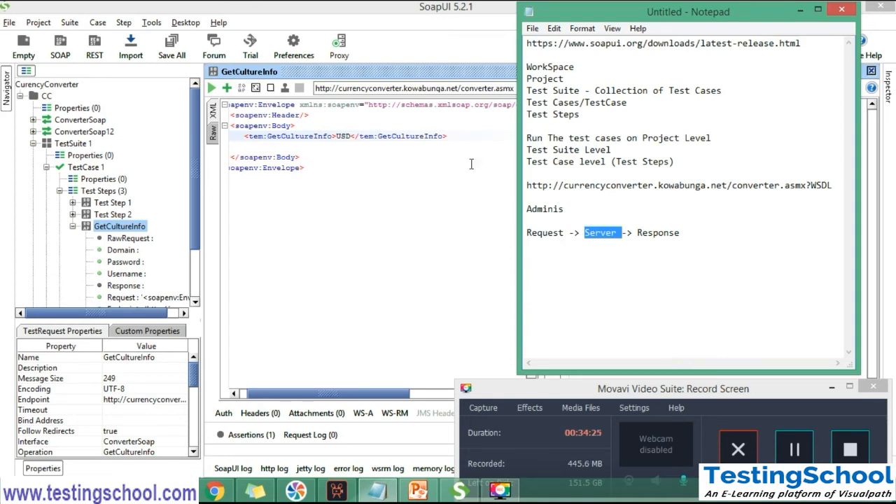
Switch back to SoapUI, review the endpoint choices while keeping the converter.asmx endpoint, and highlight the whole request XML
click(440, 88)
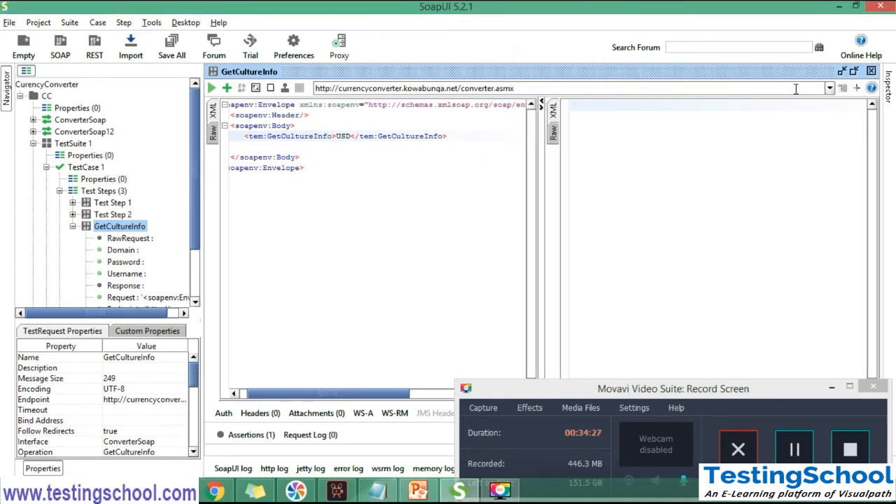
click(830, 88)
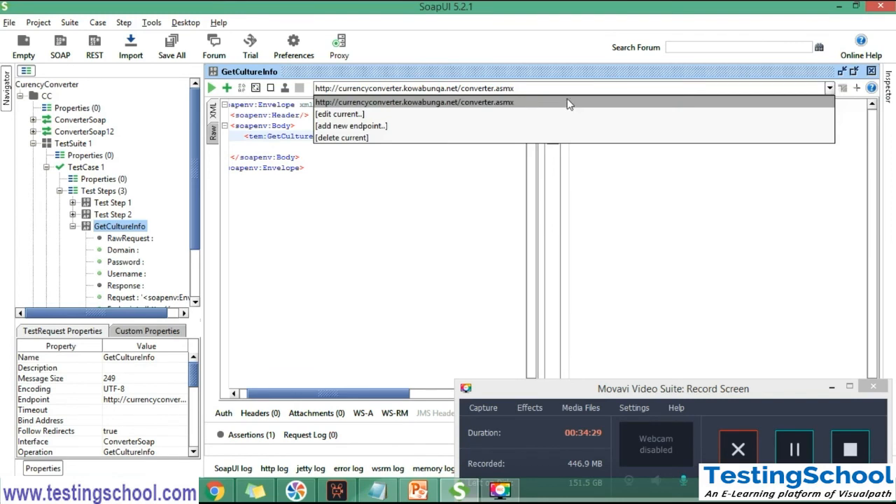
click(470, 103)
drag(323, 166, 224, 105)
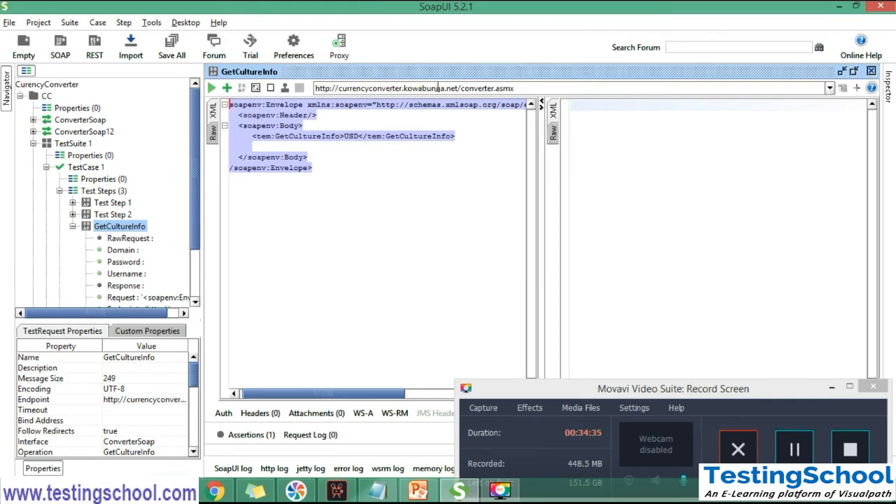
Start adding a new endpoint for the ConverterSoap interface, clear the prefilled URL and cancel
click(829, 89)
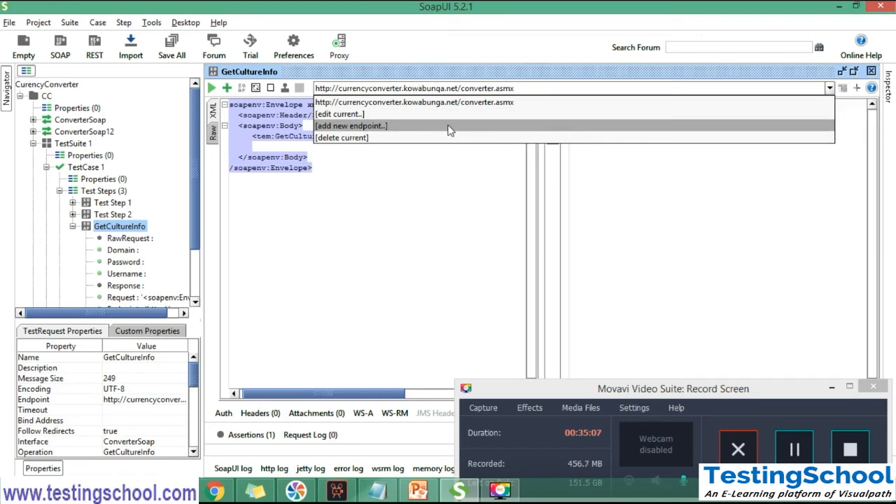
click(384, 126)
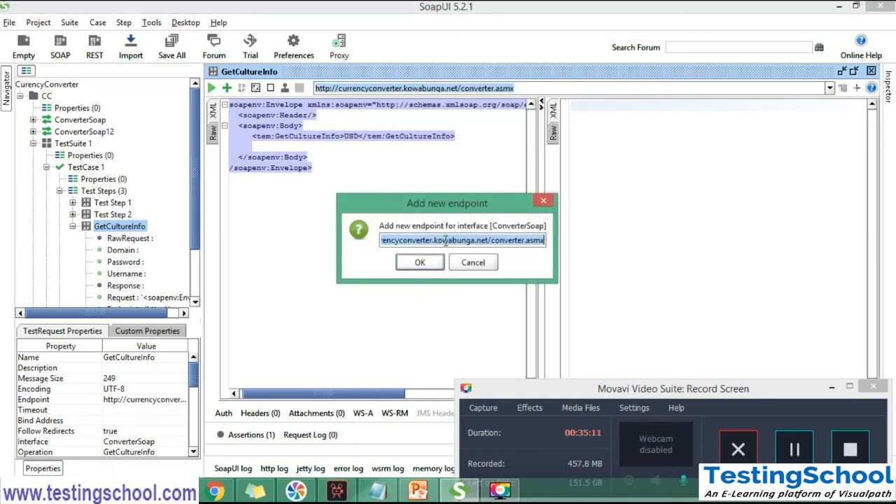
key(BackSpace)
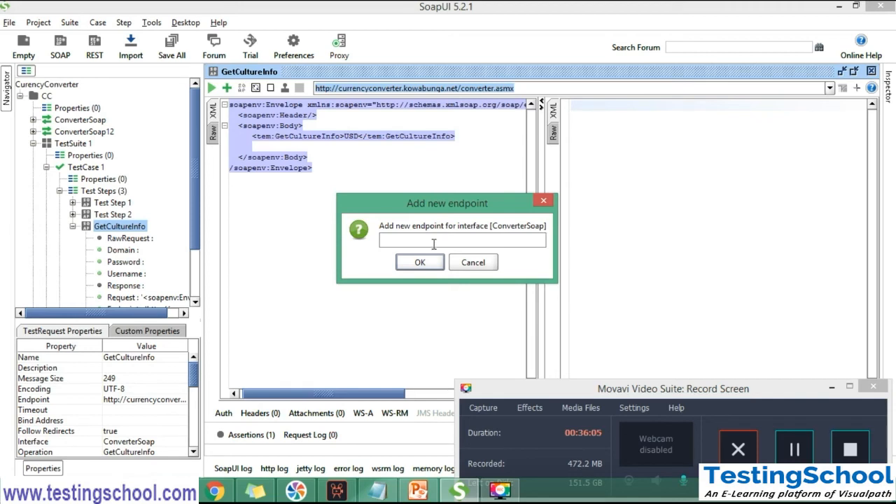
click(476, 262)
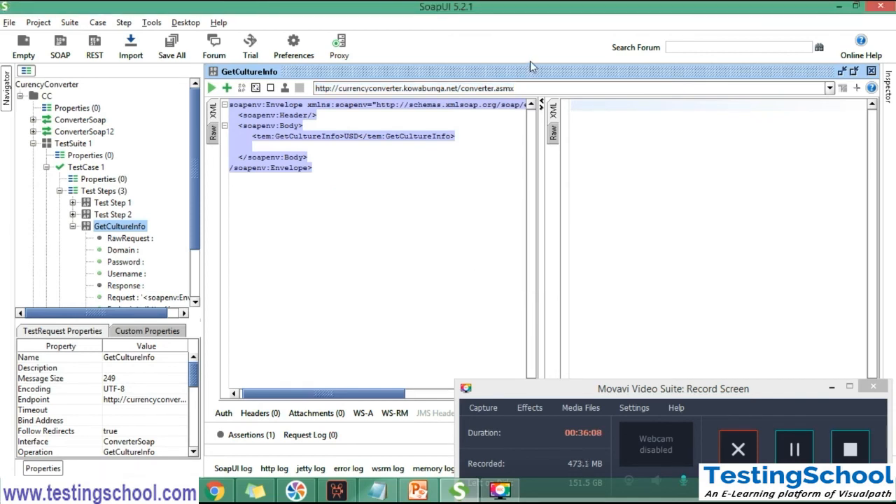
click(830, 88)
click(546, 103)
click(396, 136)
click(296, 169)
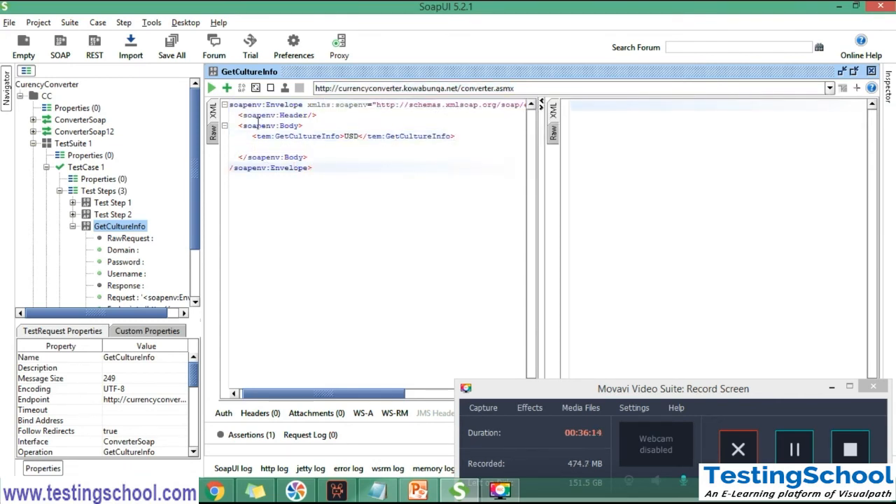
click(212, 91)
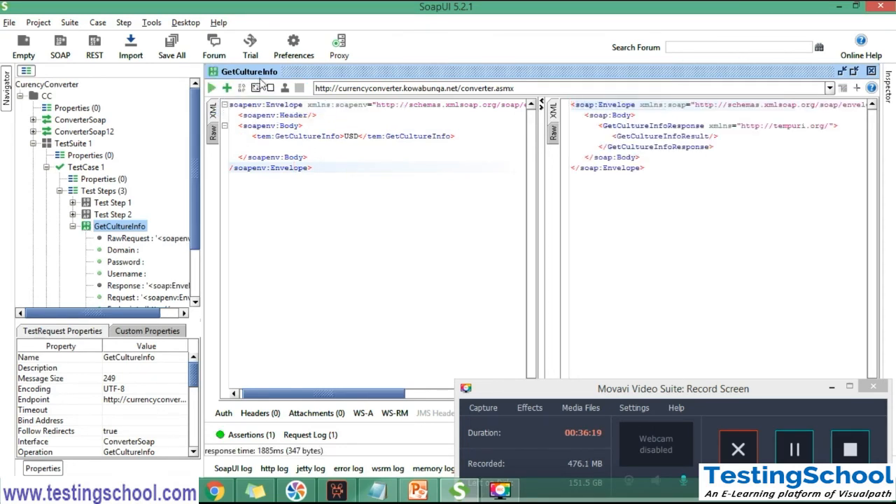
Examine the GetCultureInfoResult element in the response XML by highlighting it
click(733, 145)
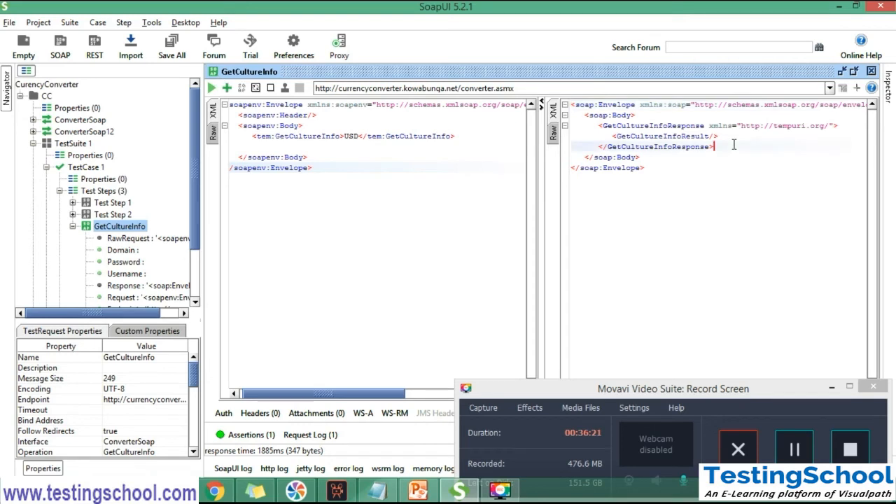
click(692, 136)
double_click(691, 136)
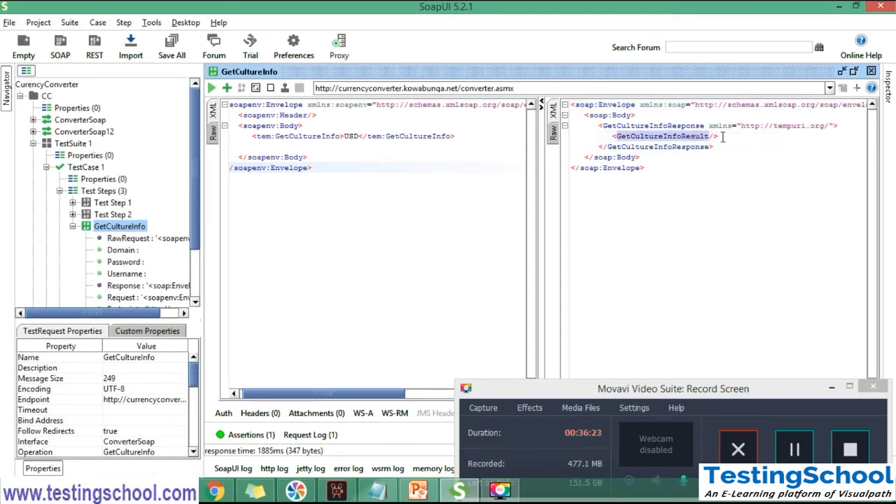
click(725, 137)
drag(719, 136, 614, 136)
Collapse GetCultureInfo, TestCase 1 and TestSuite 1 in the project tree, and switch to Notepad
click(72, 227)
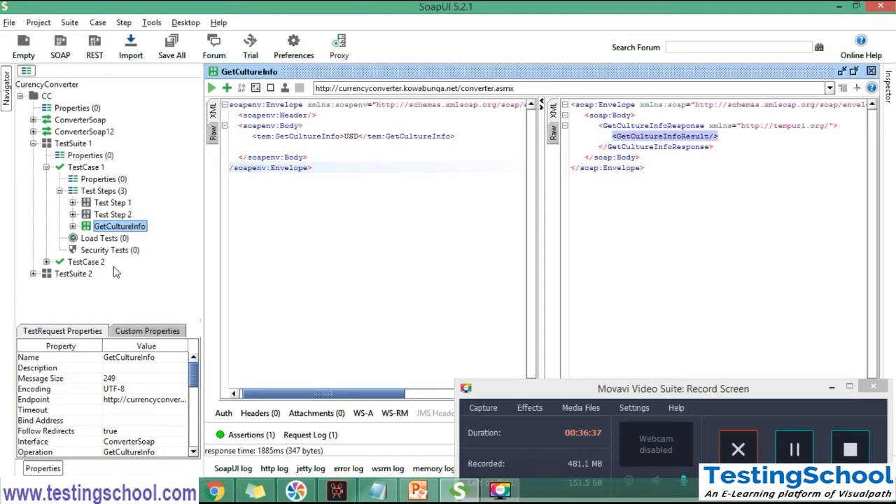
click(46, 167)
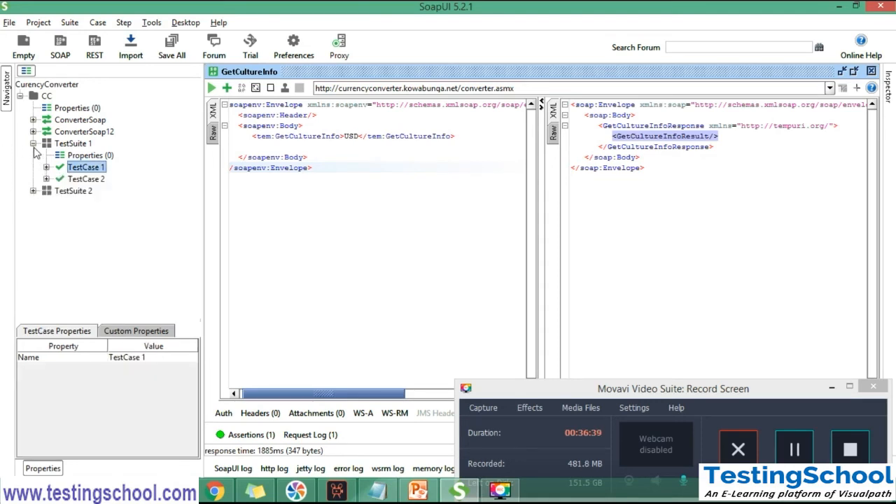
click(33, 144)
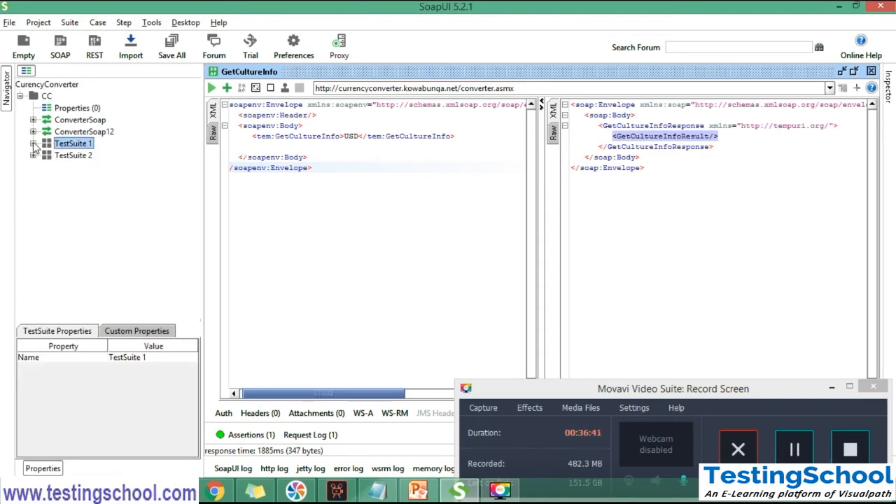
click(384, 492)
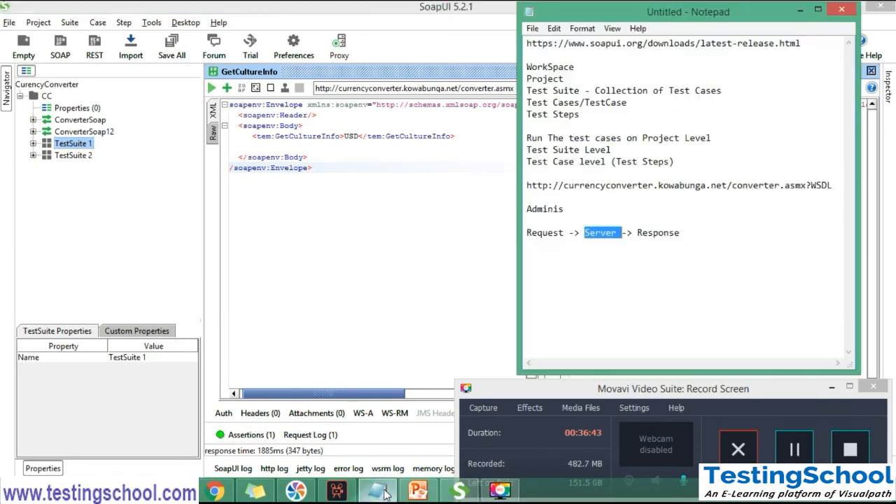
Review the hierarchy terms WorkSpace, Project, Test Suite, Test Cases and Test Steps in the Notepad notes by highlighting each
click(690, 238)
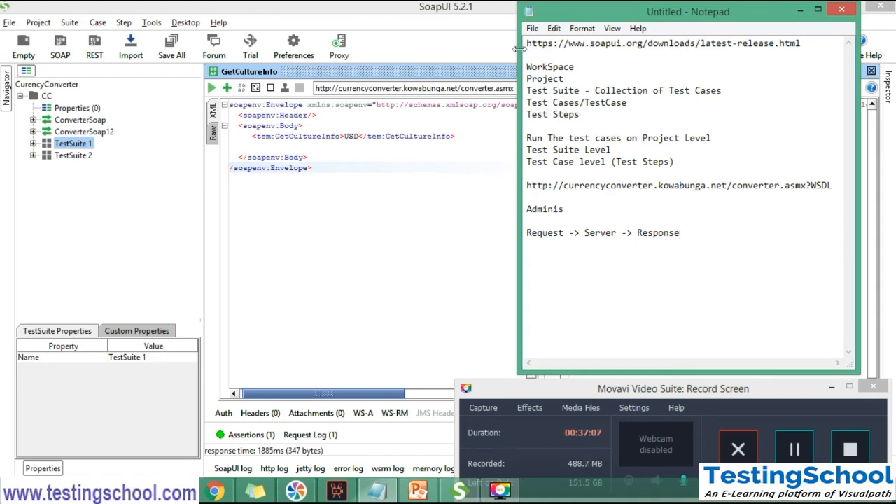
double_click(545, 65)
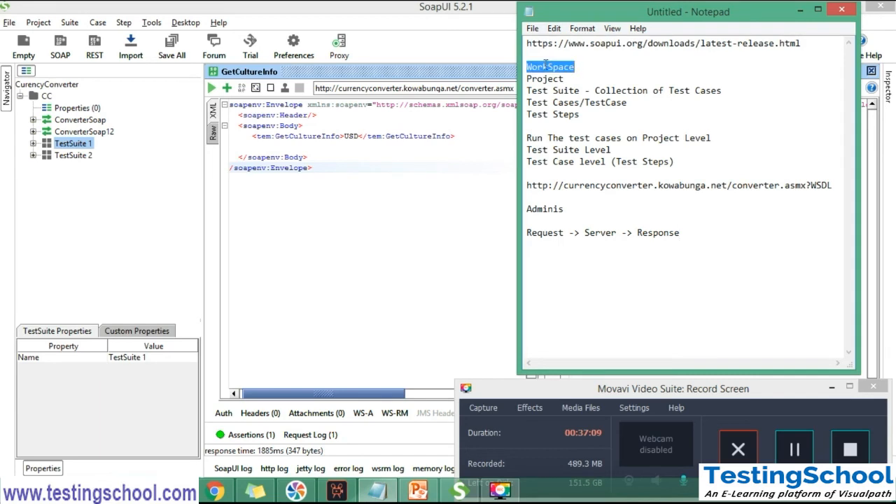
double_click(542, 79)
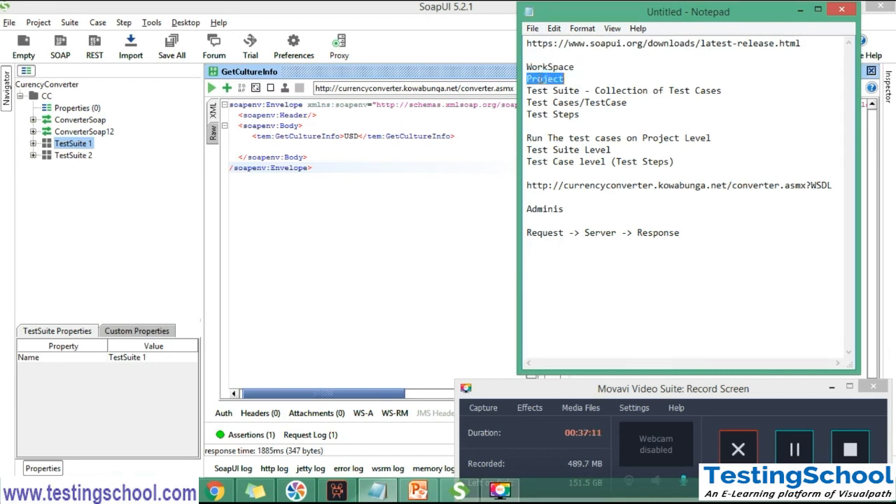
double_click(539, 90)
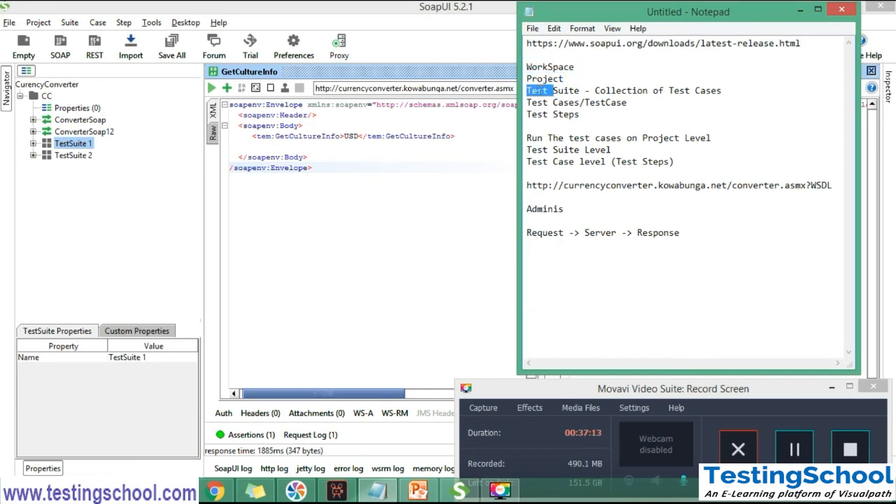
double_click(542, 102)
click(542, 115)
double_click(542, 115)
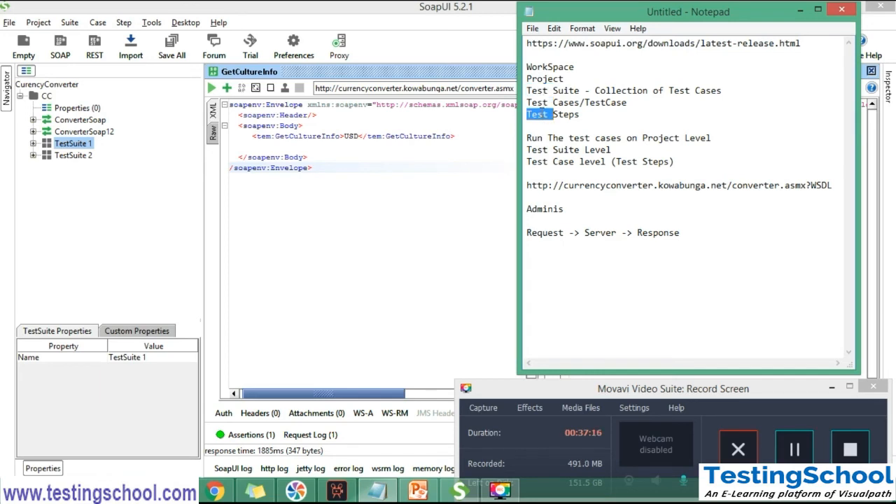
Switch to SoapUI, expand TestSuite 1 and TestCase 1 in the project tree, and open the GetCultureInfo test step
click(38, 144)
click(33, 143)
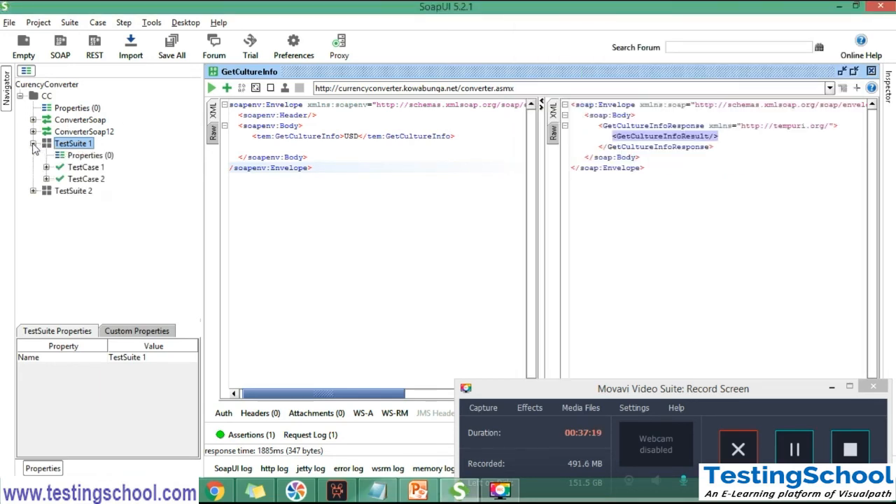
click(46, 167)
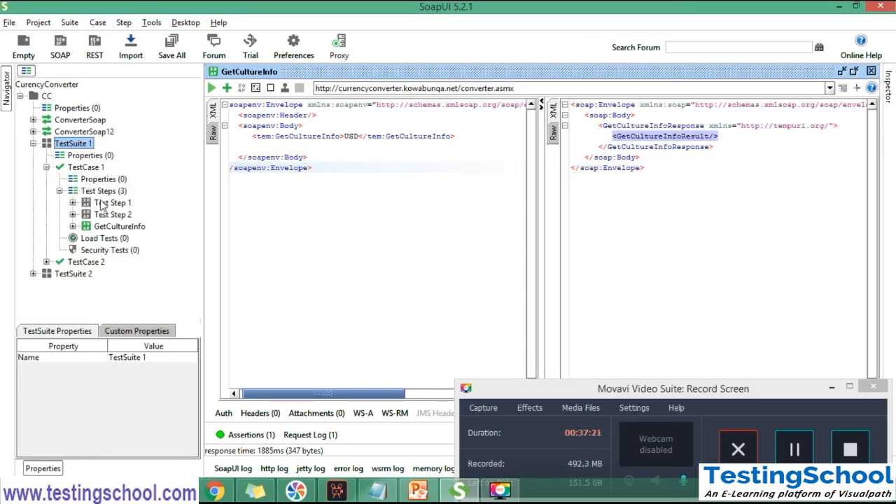
double_click(107, 227)
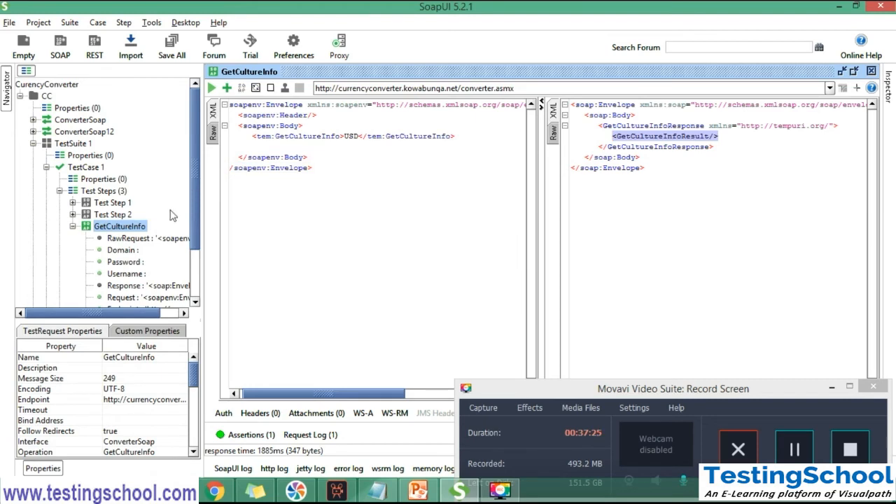
Collapse the GetCultureInfo and Test Step 2 nodes in TestCase 1, and open Test Step 1 to view its request
click(73, 226)
click(73, 214)
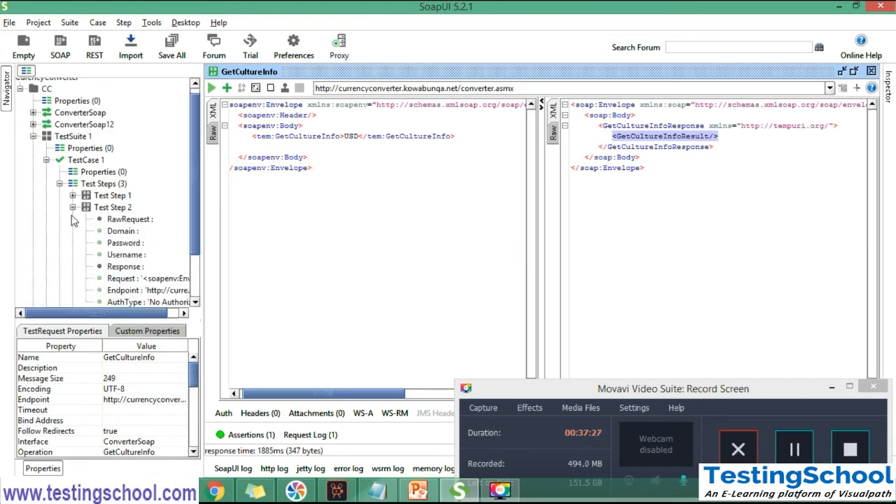
click(72, 207)
click(73, 202)
click(73, 203)
click(73, 203)
click(113, 203)
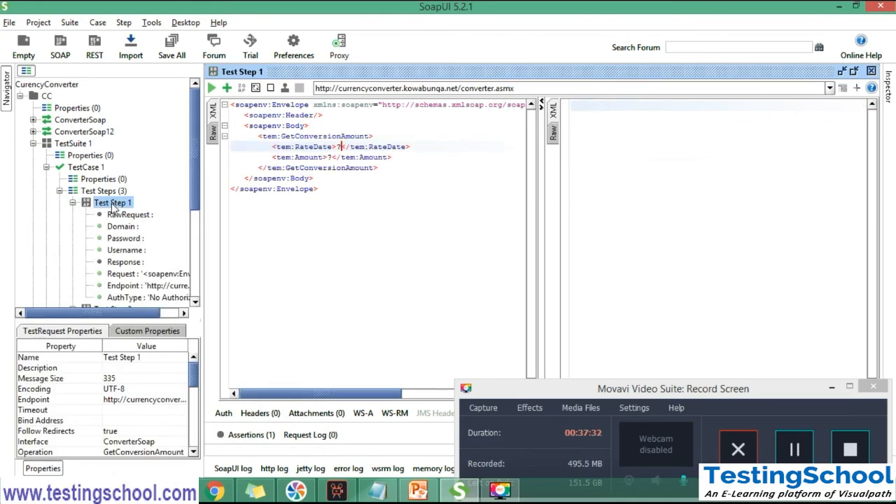
click(797, 449)
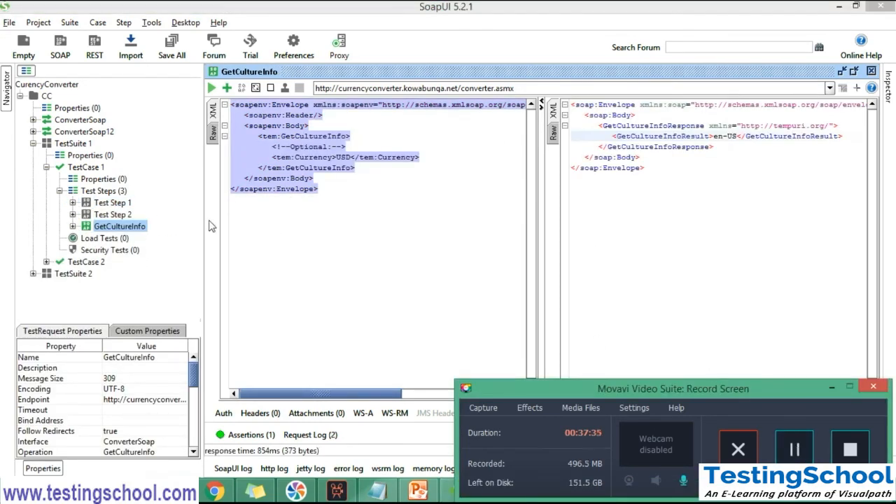
Compare the request XML of Test Step 2 and Test Step 1 in TestCase 1 by opening each editor
click(129, 217)
double_click(128, 216)
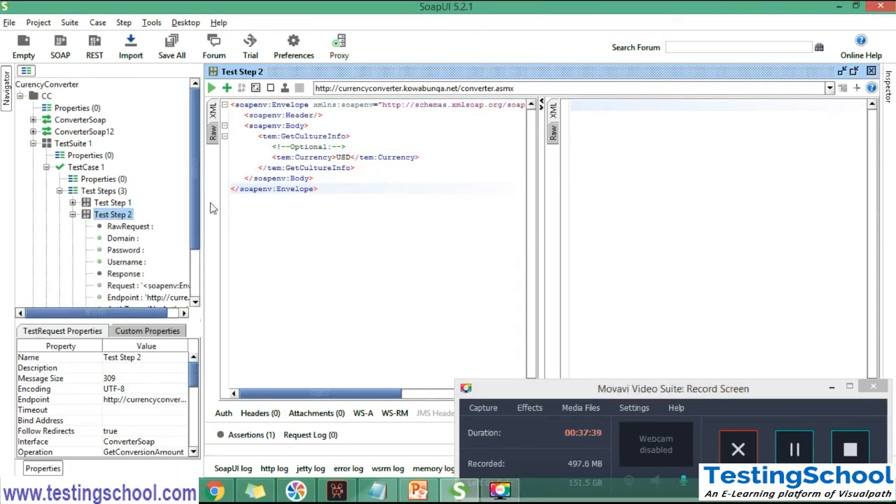
click(73, 214)
double_click(113, 203)
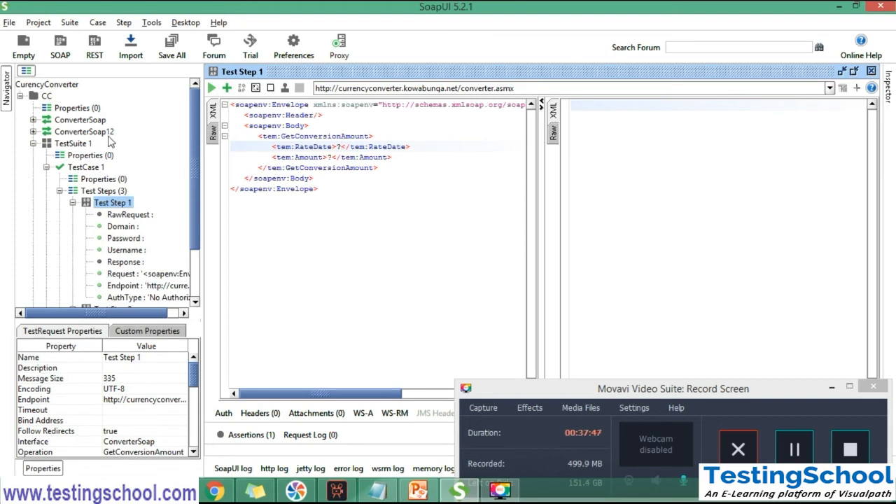
Expand the ConverterSoap interface, open Request 1 of ConvertDataTableColumn and highlight the operation name in its XML
click(33, 122)
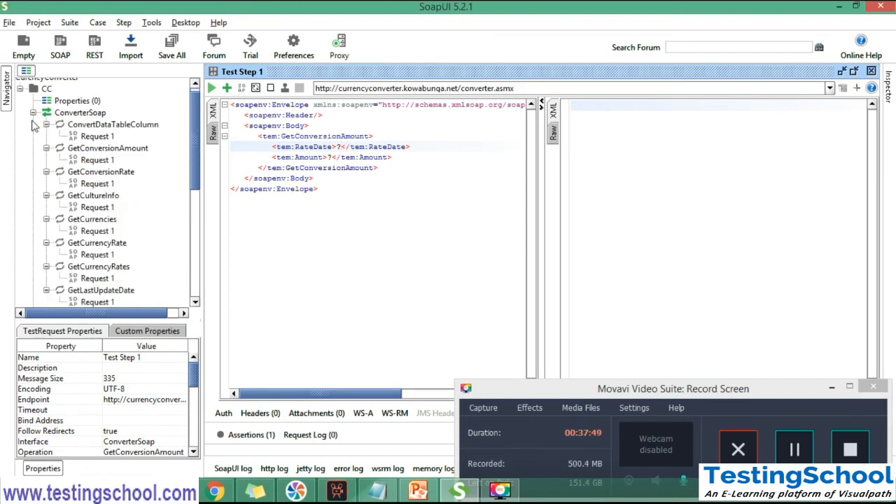
click(89, 137)
double_click(89, 137)
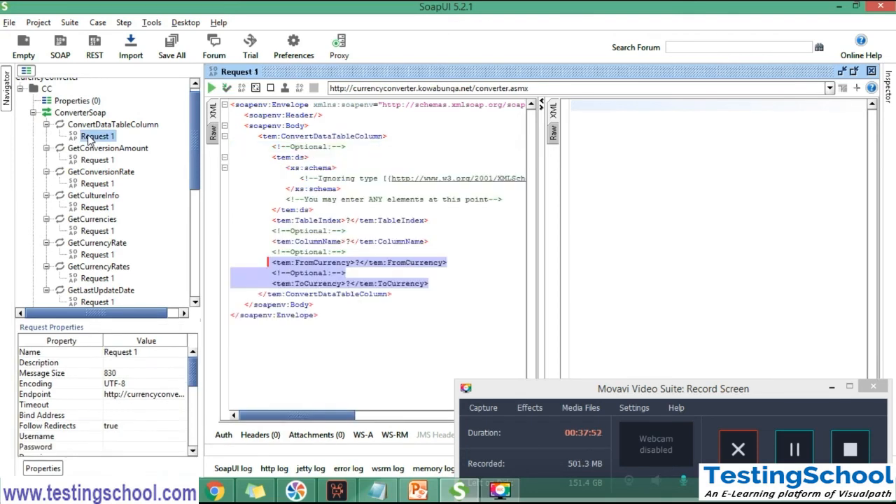
click(327, 301)
double_click(312, 137)
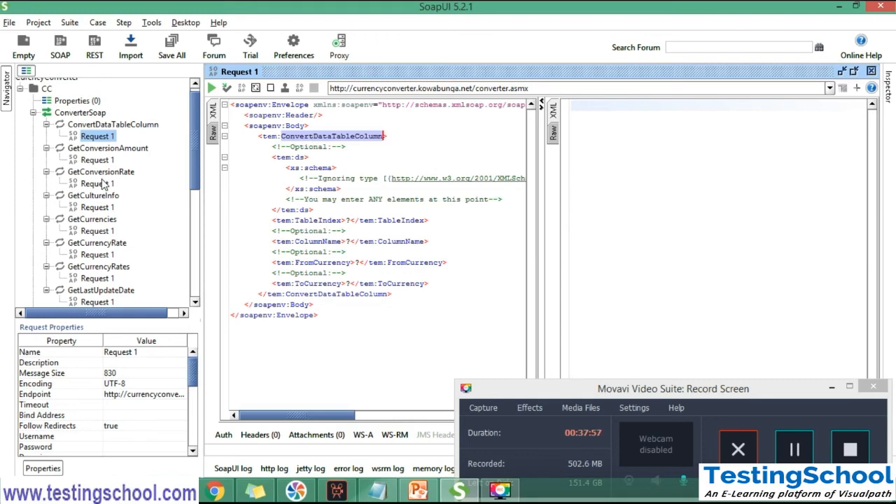
View the GetConversionAmount and GetConversionRate operations of ConverterSoap, and open Request 1 of GetConversionRate
click(107, 150)
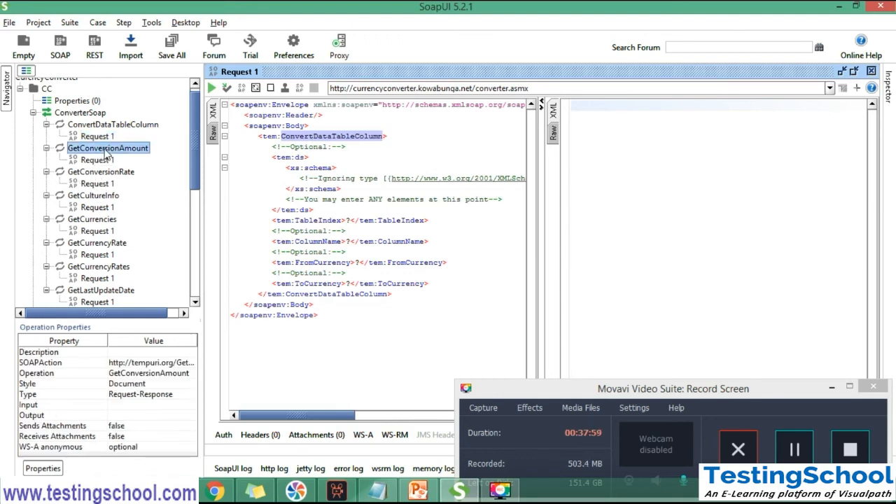
click(104, 175)
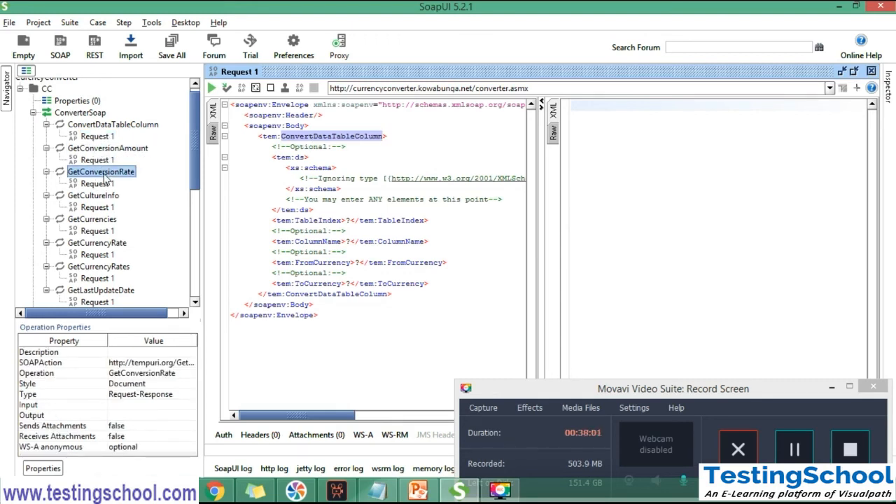
double_click(102, 185)
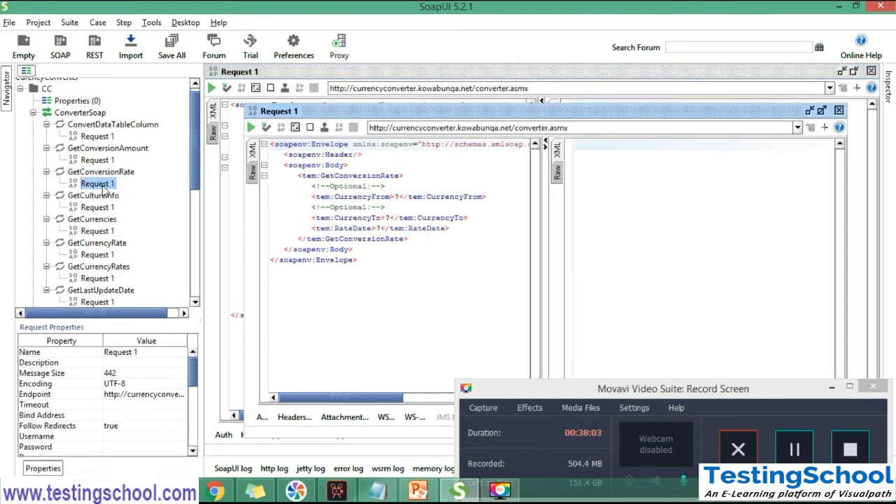
Copy the entire SOAP envelope from Request 1 of the GetCultureInfo operation, and collapse the ConverterSoap interface
double_click(98, 207)
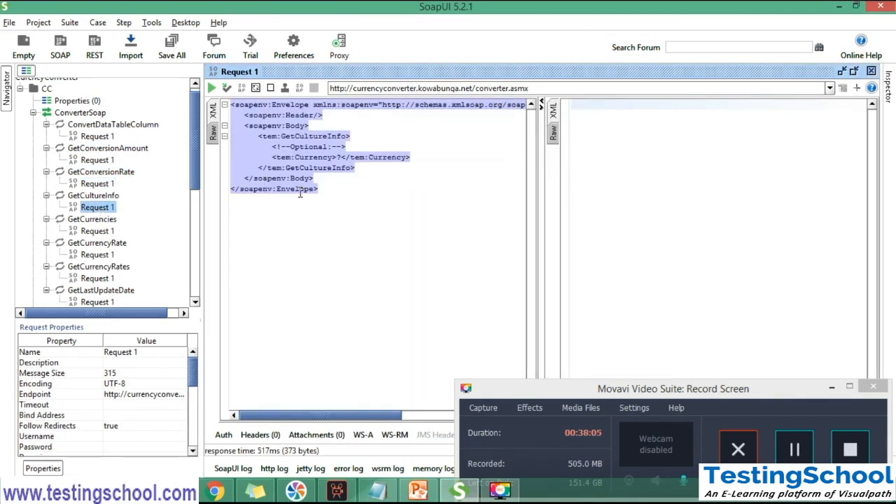
click(300, 191)
drag(344, 191, 224, 98)
click(34, 114)
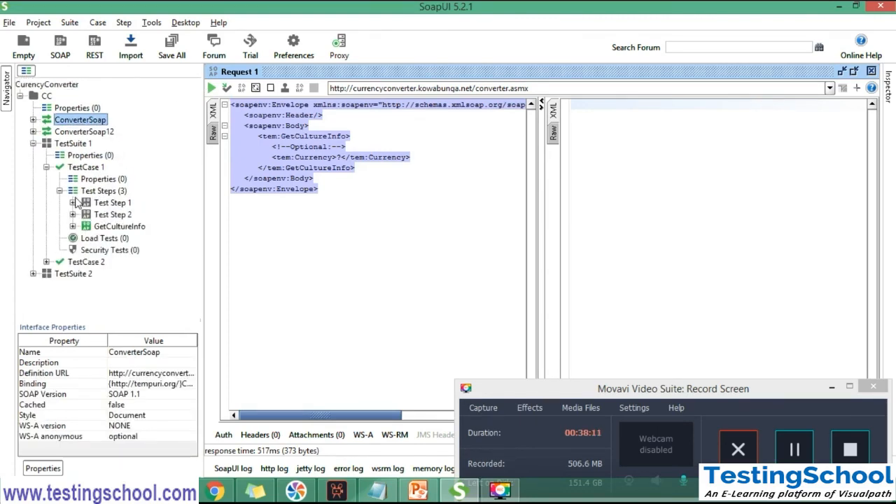
Replace the whole request XML of Test Step 2 with the copied GetCultureInfo envelope, and collapse the step's node
double_click(102, 215)
click(293, 197)
key(ctrl+a)
text(<soapenv:Envelope xmlns:soapenv="http://schemas.xmlsoap.org/soap/envelope/" xmlns:tem="http://tempuri.org/">    <soapenv:Header/>    <soapenv:Body>       <tem:GetCultureInfo>          <!--Optional:-->          <tem:Currency>?</tem:Currency>       </tem:GetCultureInfo>    </soapenv:Body> </soapenv:Envelope>)
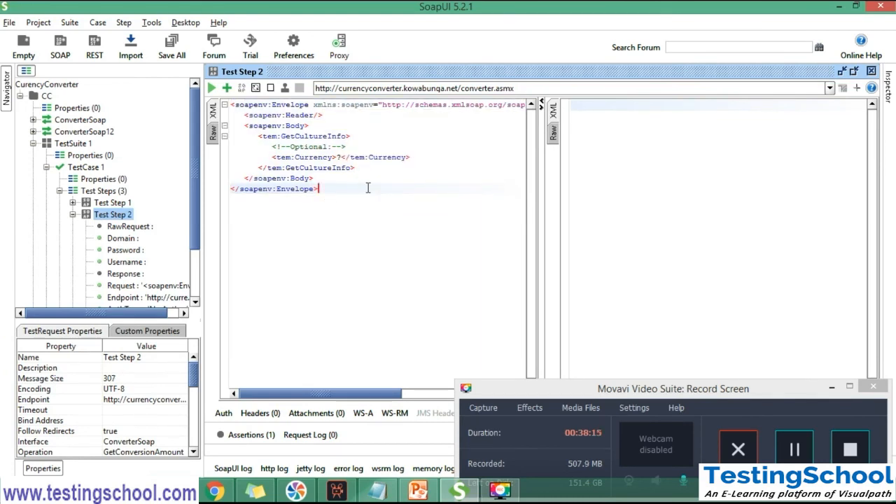
click(73, 215)
Set the Currency element in Test Step 2's request to USD and submit the request
click(297, 168)
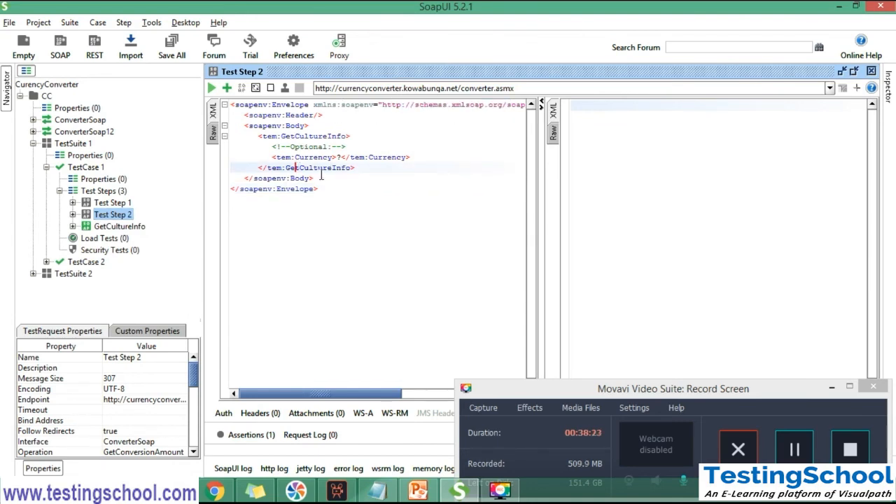
click(340, 157)
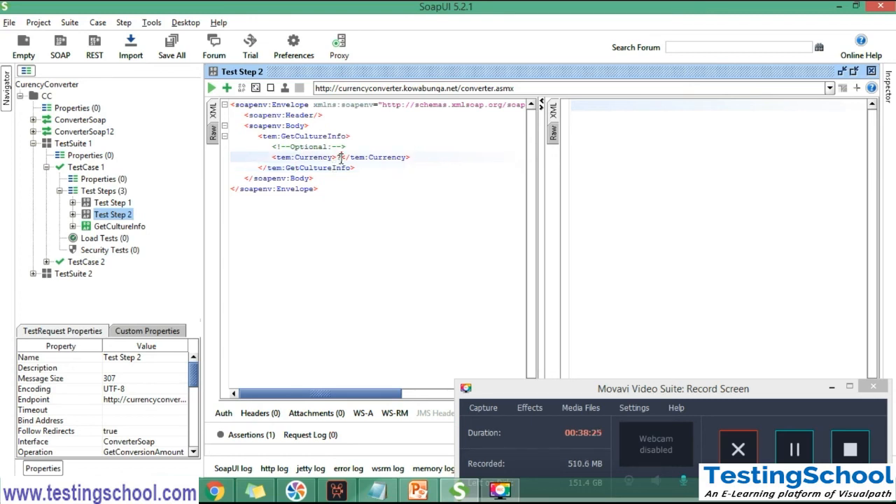
key(BackSpace)
text(USD)
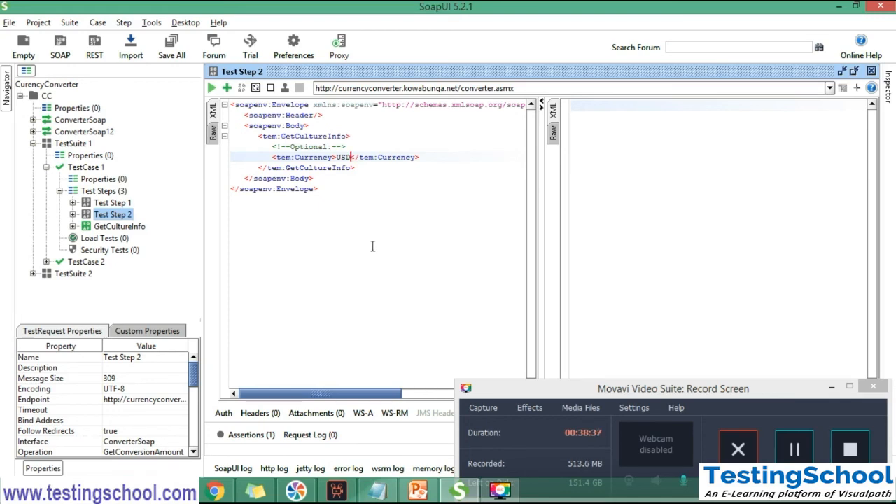
click(210, 88)
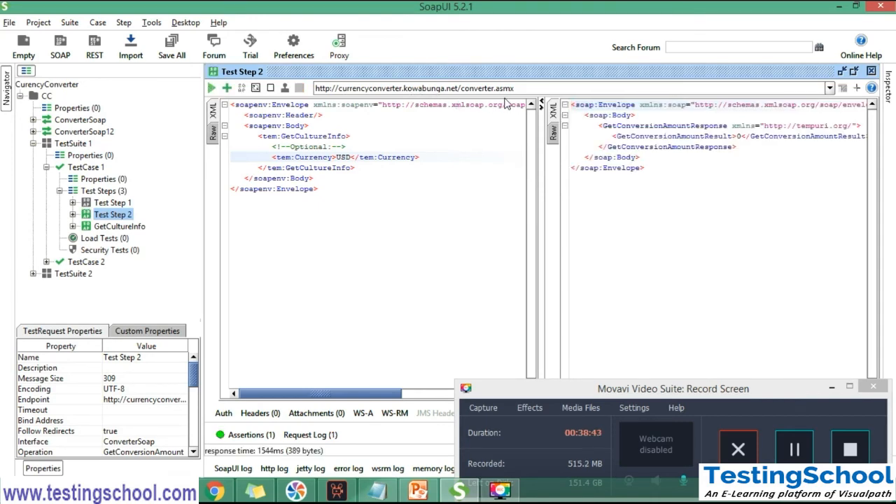
Highlight the GetConversionAmountResult value in Test Step 2's response and resubmit the request three times
double_click(738, 138)
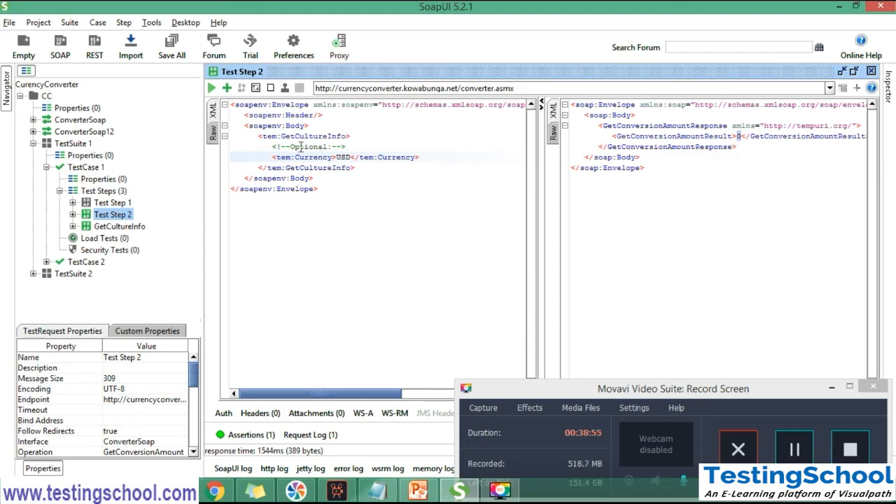
click(212, 88)
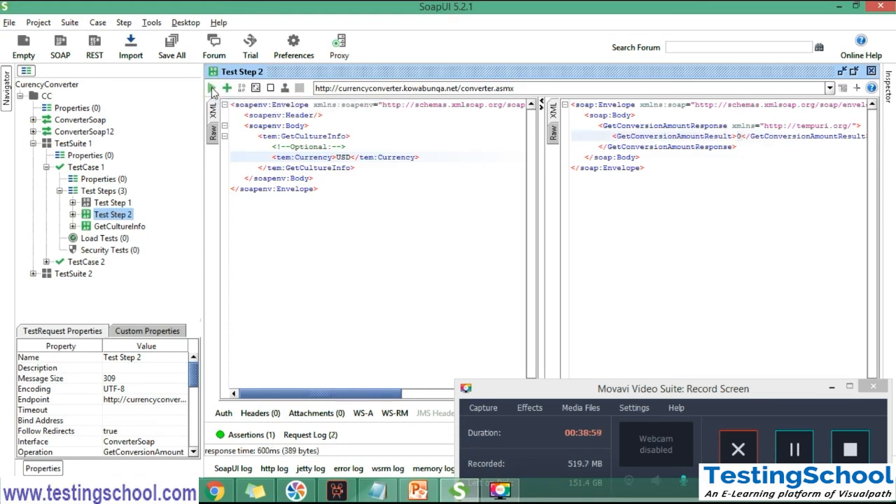
click(211, 88)
click(212, 88)
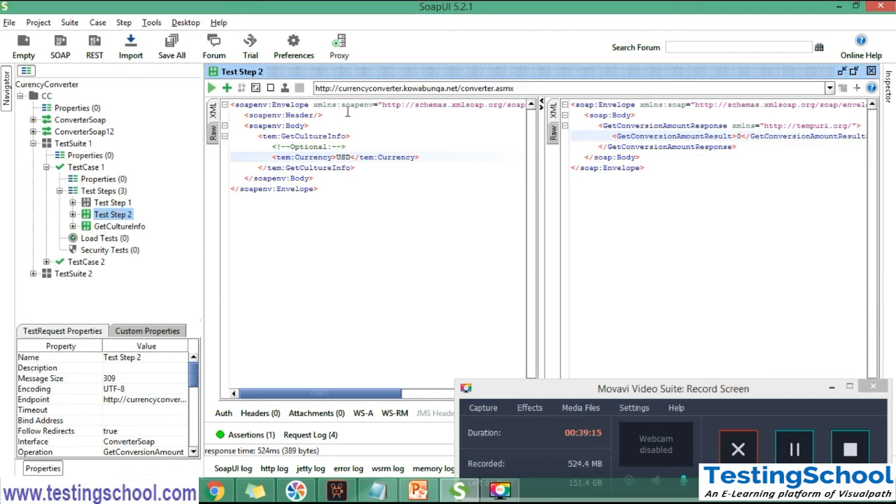
Examine the structure of Test Step 2's request by highlighting its Envelope, Header, Body and GetCultureInfo tags, including the closing Body and Envelope tags
double_click(291, 105)
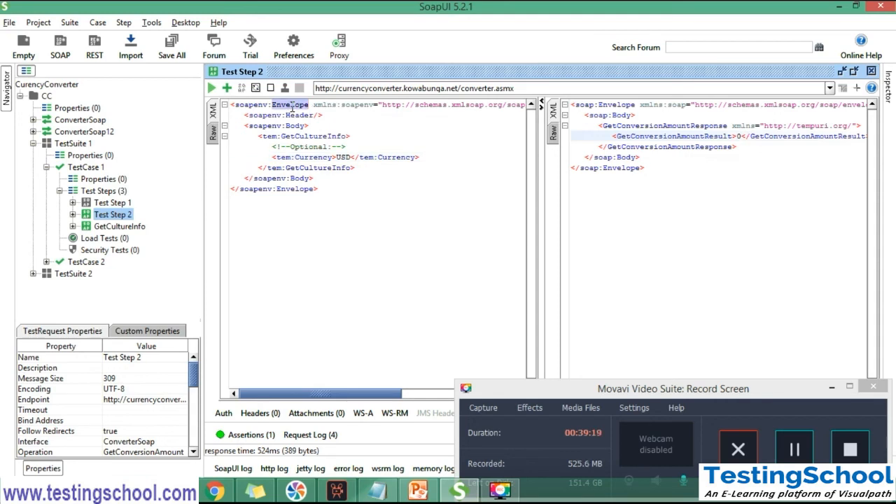
double_click(293, 115)
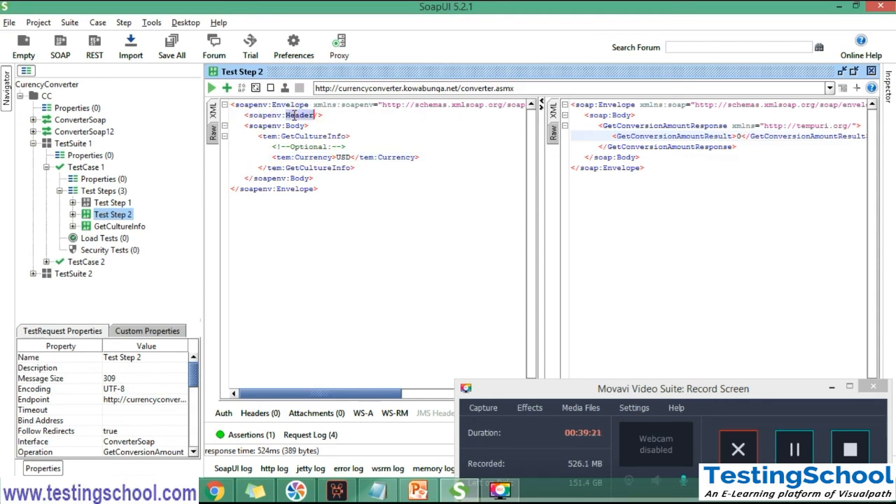
double_click(294, 125)
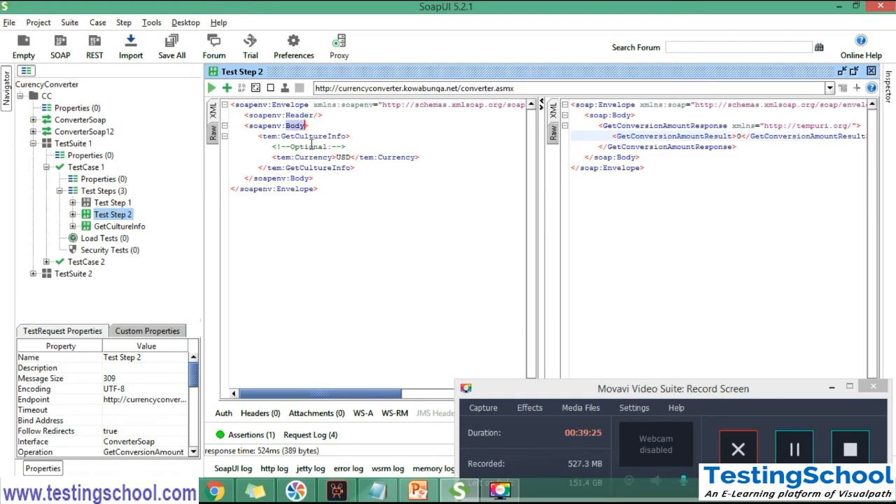
double_click(310, 136)
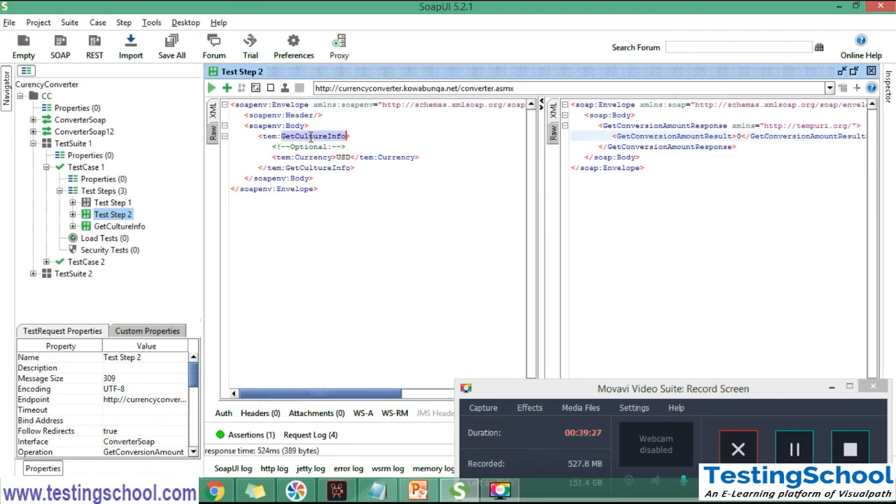
double_click(300, 178)
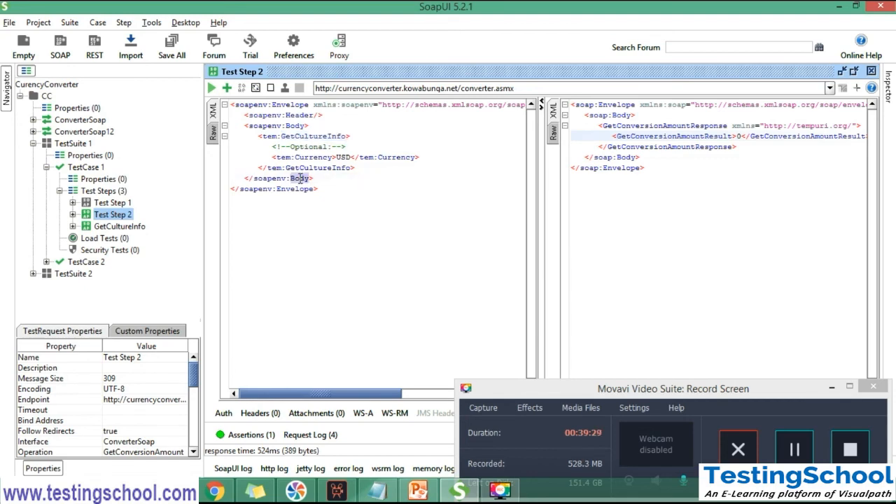
double_click(298, 190)
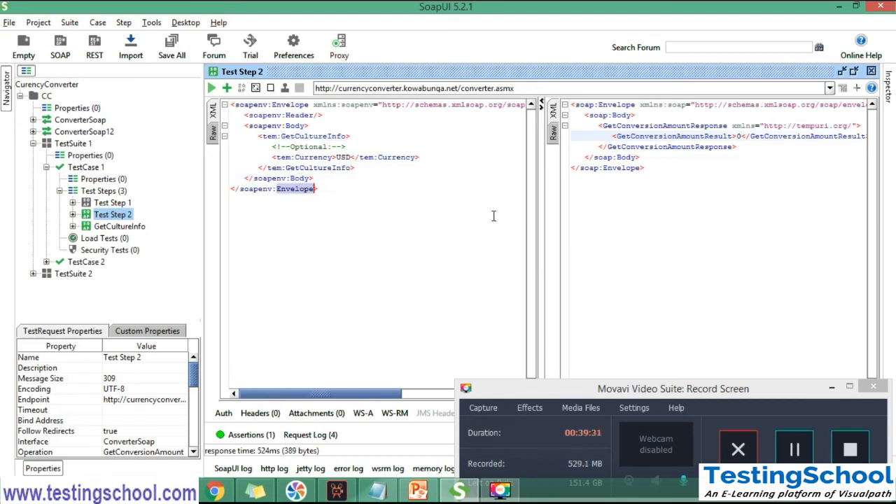
Examine the structure of Test Step 2's response by highlighting its Envelope, Body, GetConversionAmountResponse and GetConversionAmountResult tags and the whole message
click(637, 184)
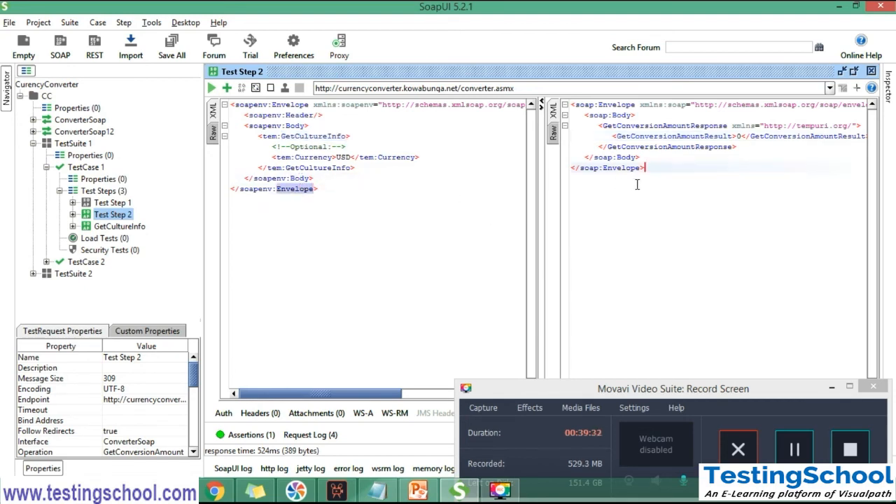
double_click(615, 105)
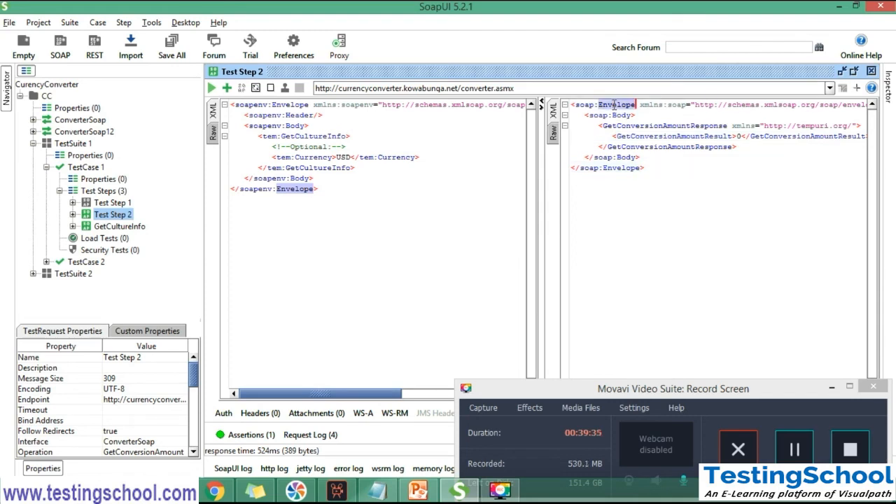
double_click(620, 115)
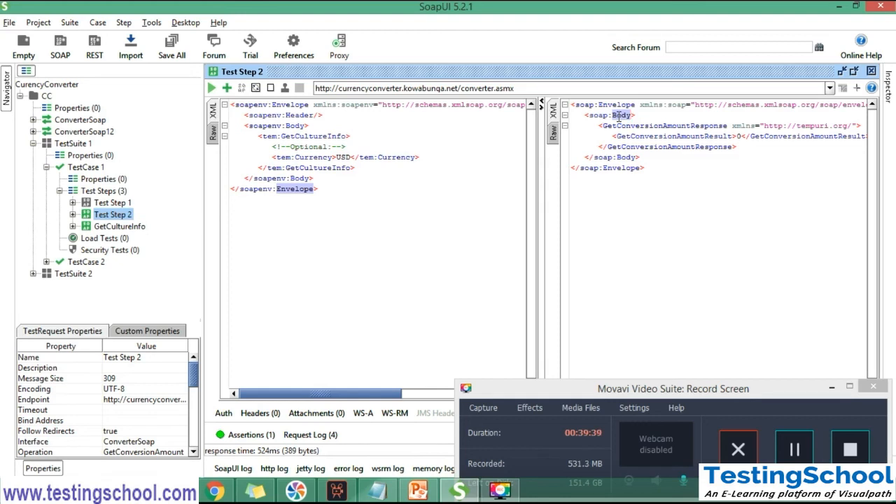
drag(675, 171, 572, 105)
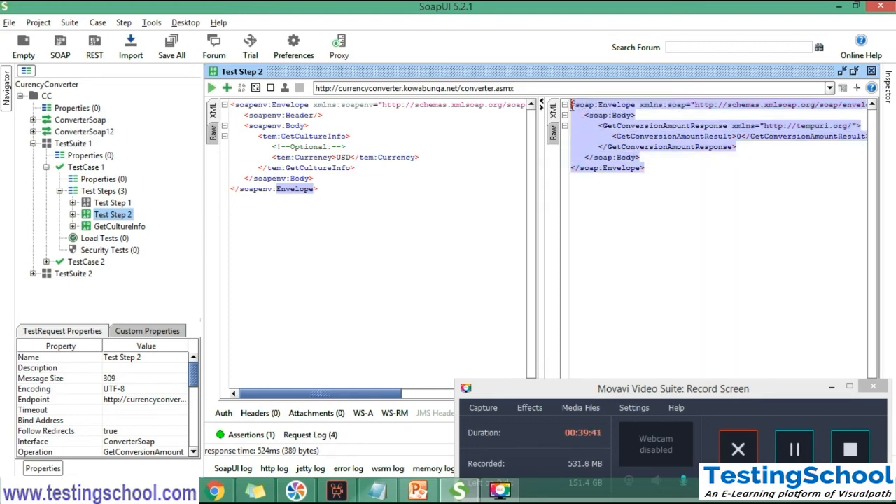
click(652, 169)
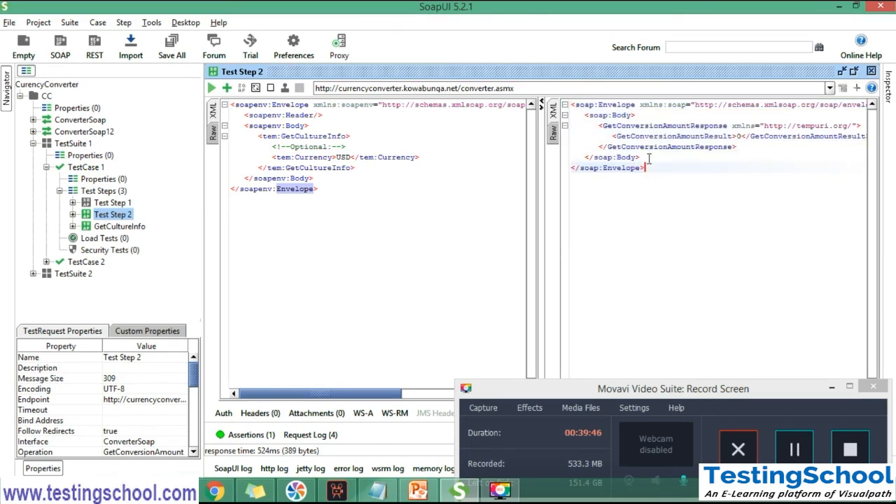
double_click(622, 105)
double_click(622, 116)
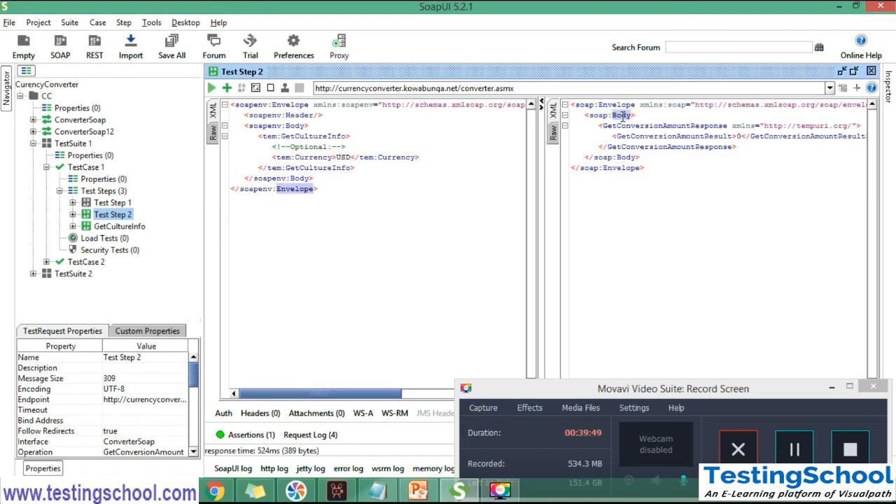
double_click(645, 127)
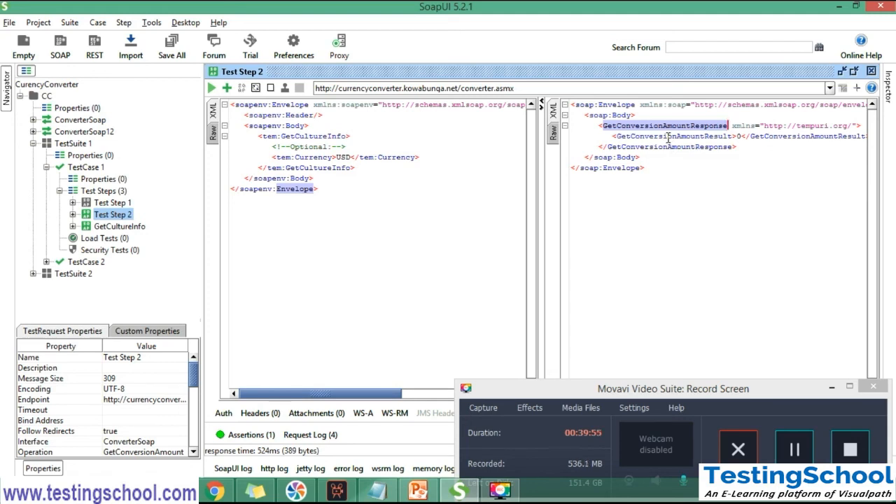
double_click(669, 138)
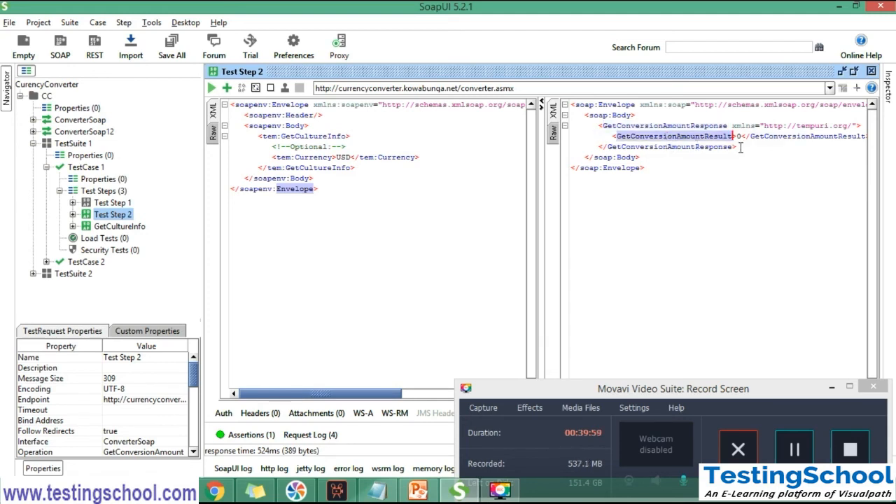
double_click(704, 148)
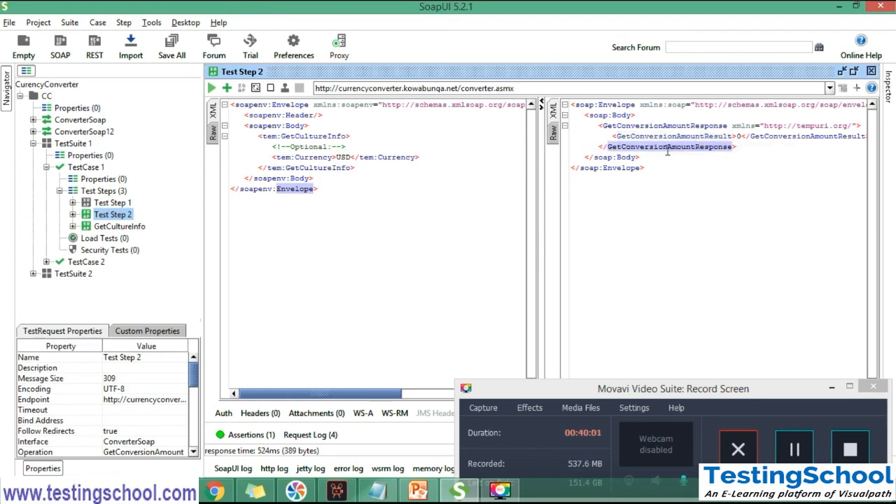
double_click(626, 157)
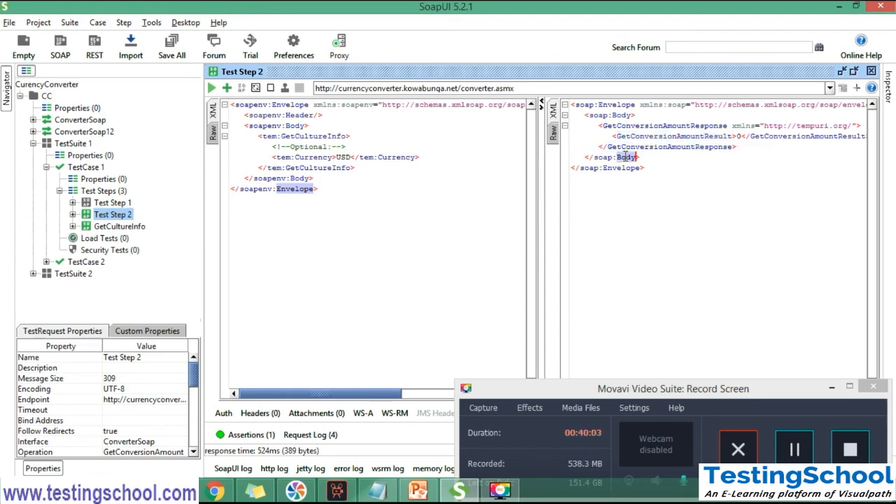
double_click(622, 169)
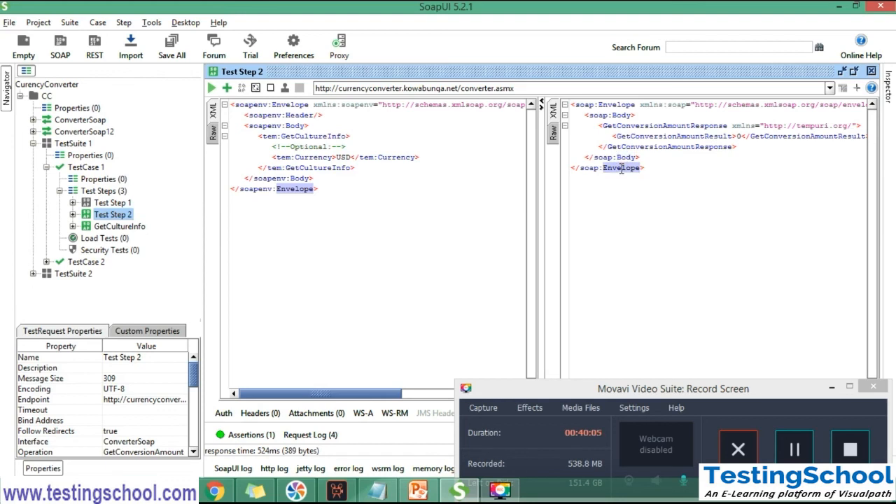
drag(658, 169, 570, 105)
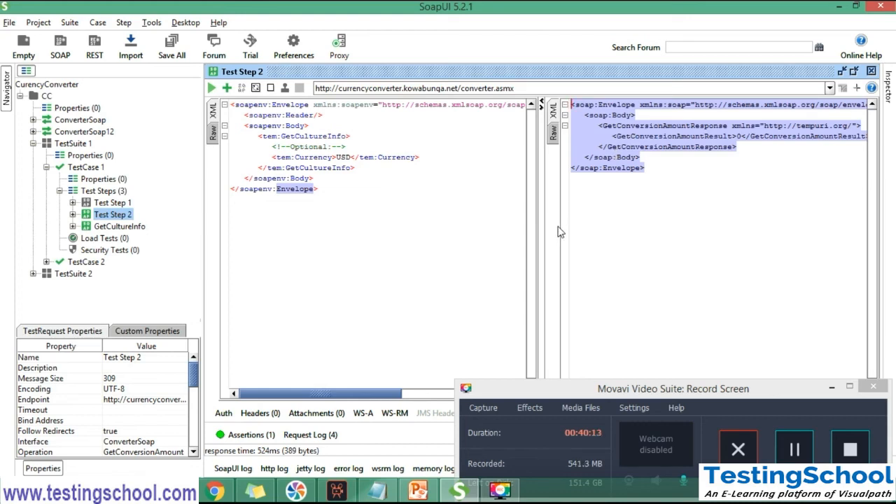
Inspect the SOAP Response assertion of Test Step 2 against the highlighted response, and collapse the assertion list
click(260, 435)
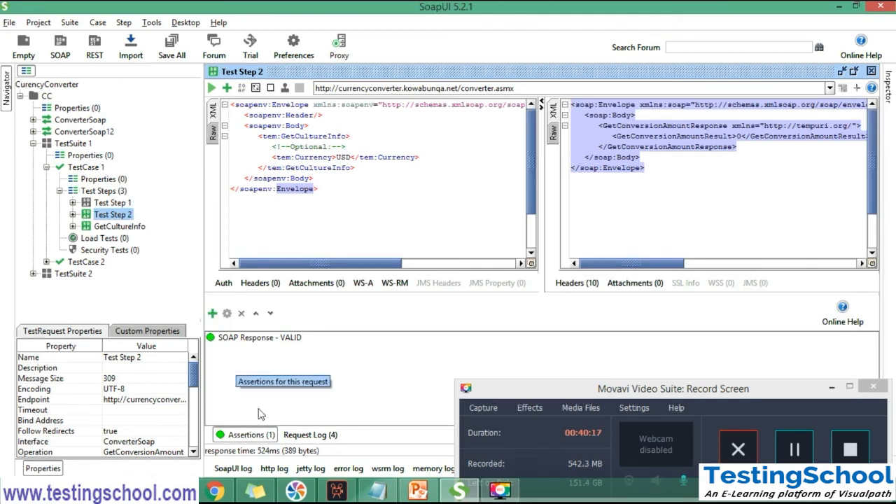
click(283, 339)
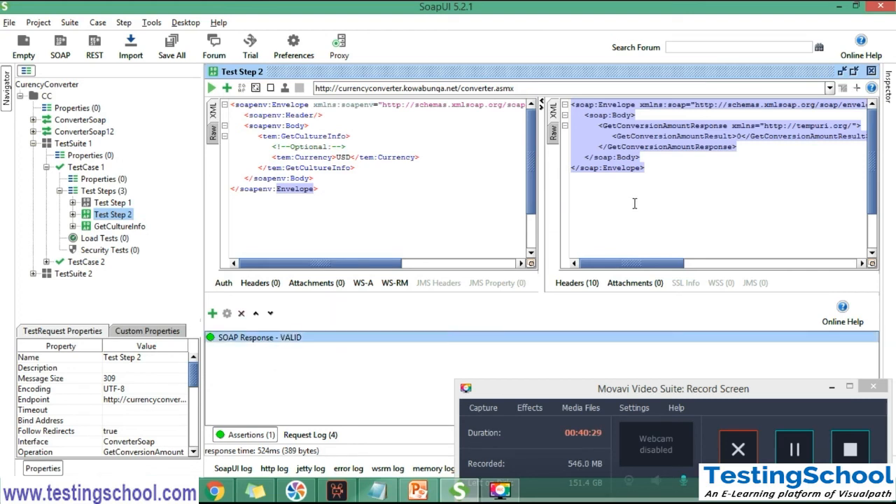
drag(639, 188, 564, 100)
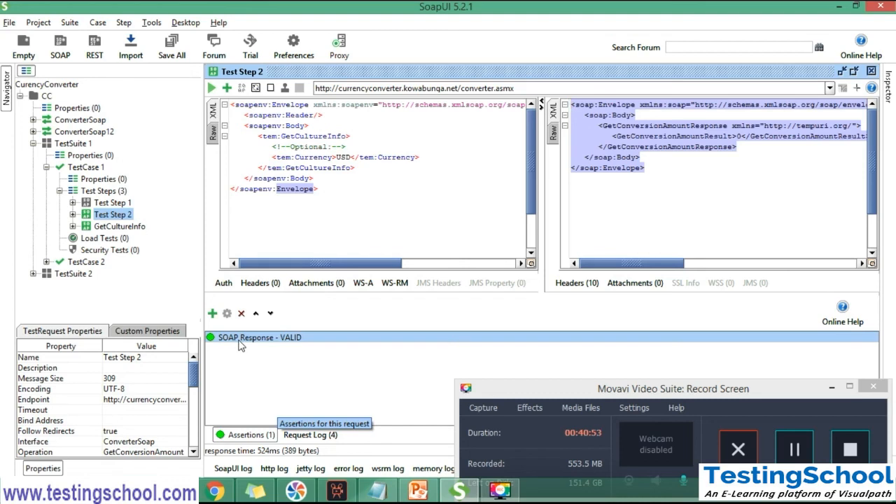
click(234, 435)
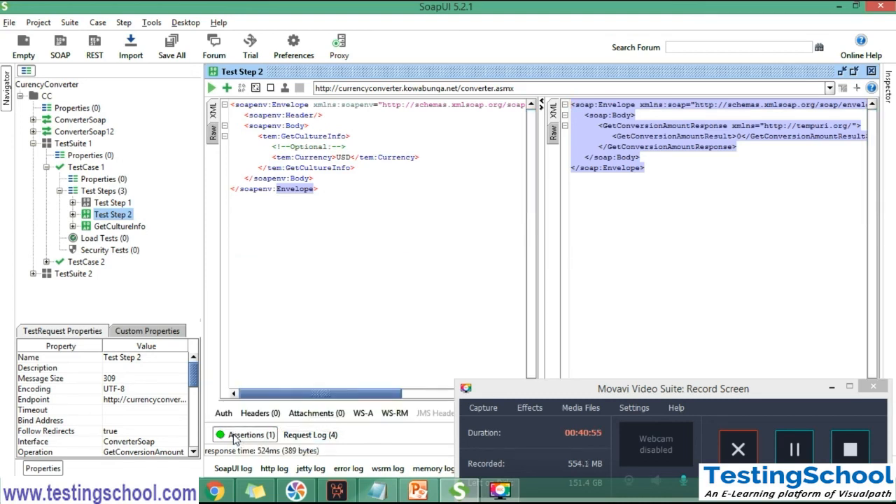
Show the SoapUI log and examine the entries for Test Step 2's requests, selecting a "Receiving response: HTTP/1.1 200 OK" entry
click(423, 398)
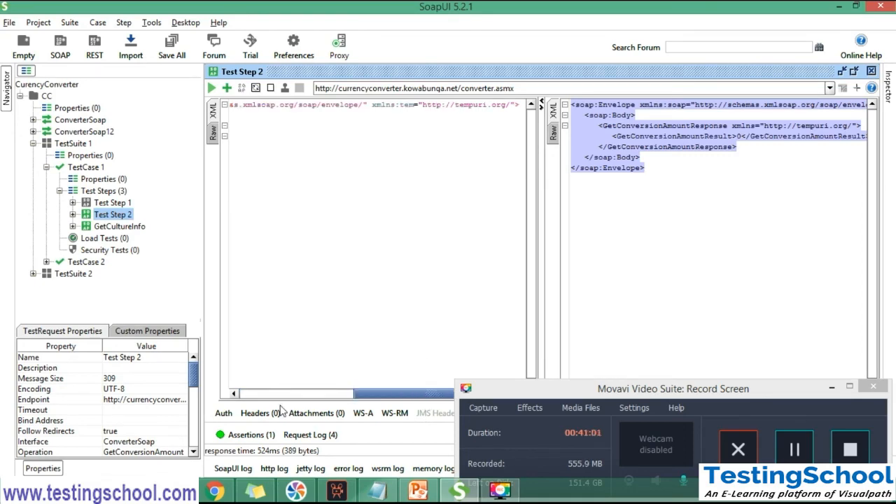
click(235, 469)
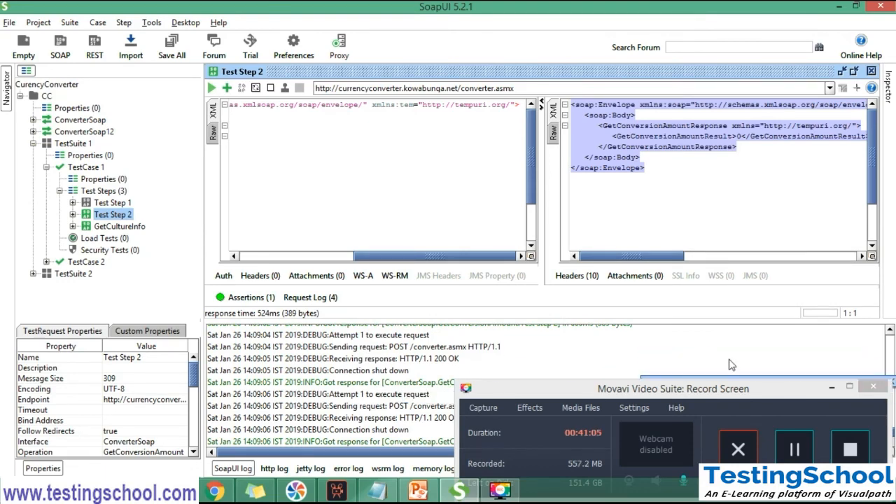
click(832, 387)
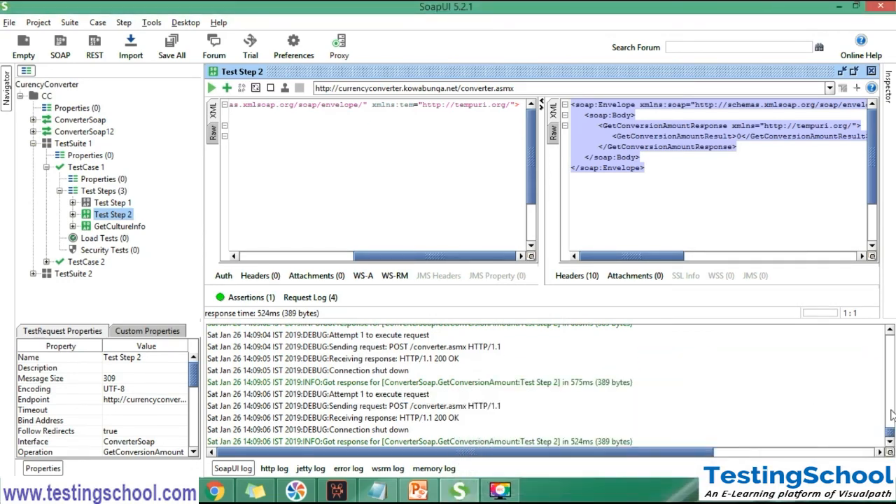
mouse_move(891, 433)
mouse_down()
mouse_move(890, 424)
mouse_move(891, 436)
mouse_up()
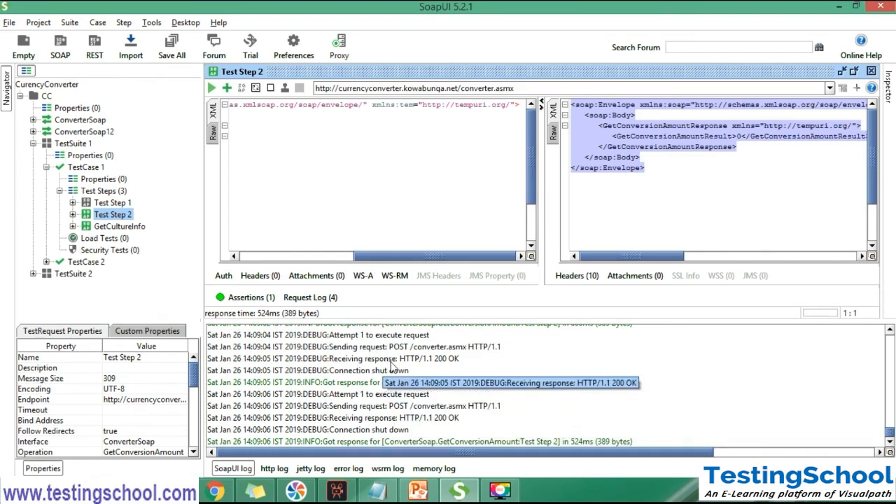
click(413, 361)
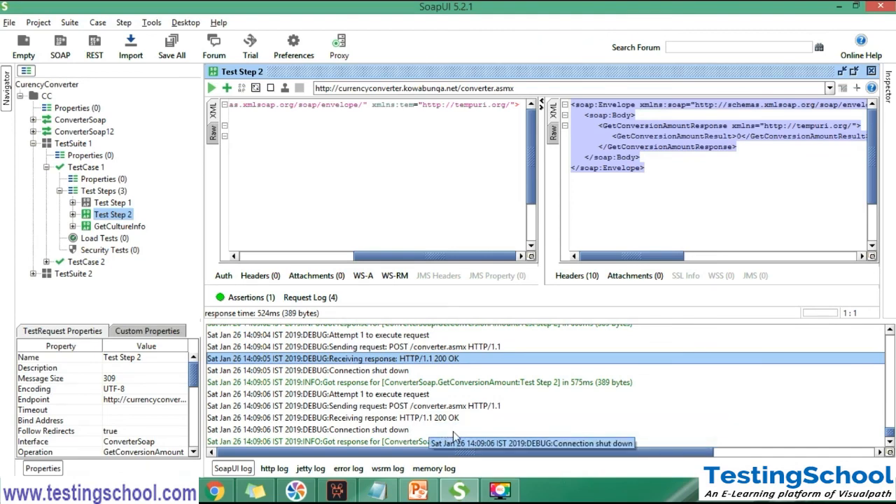
mouse_move(500, 490)
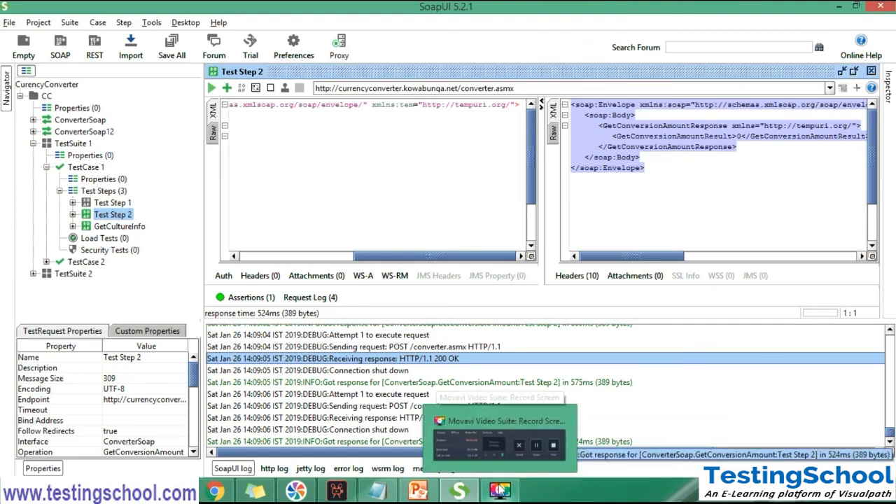
click(567, 455)
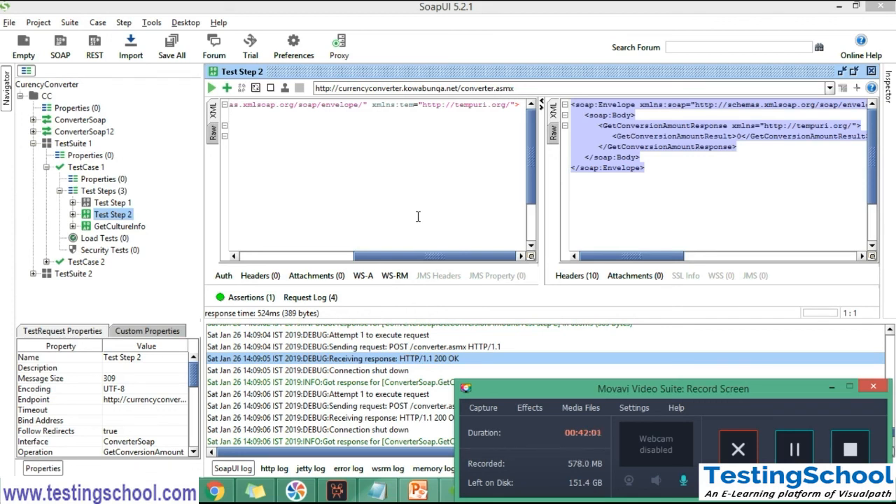
Highlight the opening GetConversionAmountResult tag in the response, and briefly show the assertion list of Test Step 2 again
click(705, 171)
click(697, 136)
double_click(697, 136)
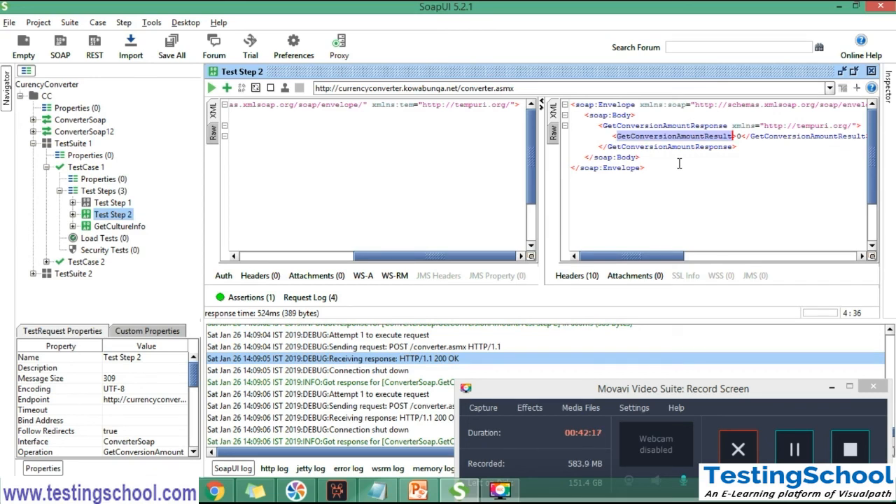
click(248, 298)
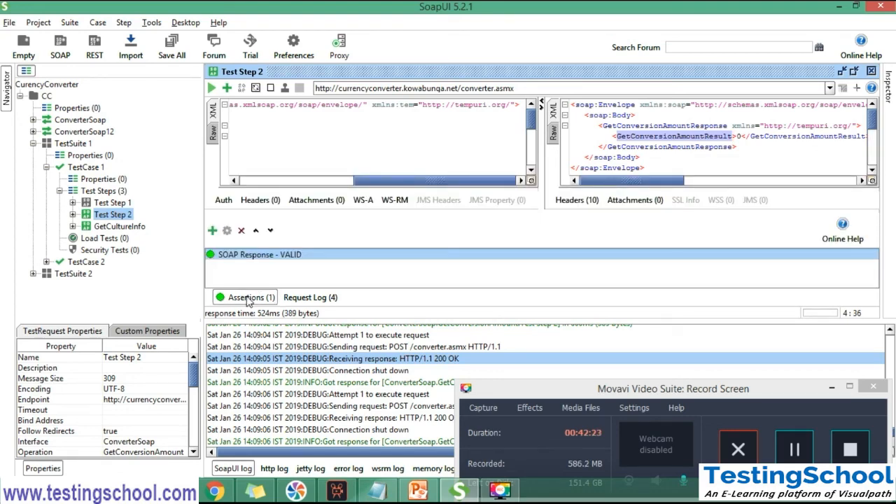
click(248, 299)
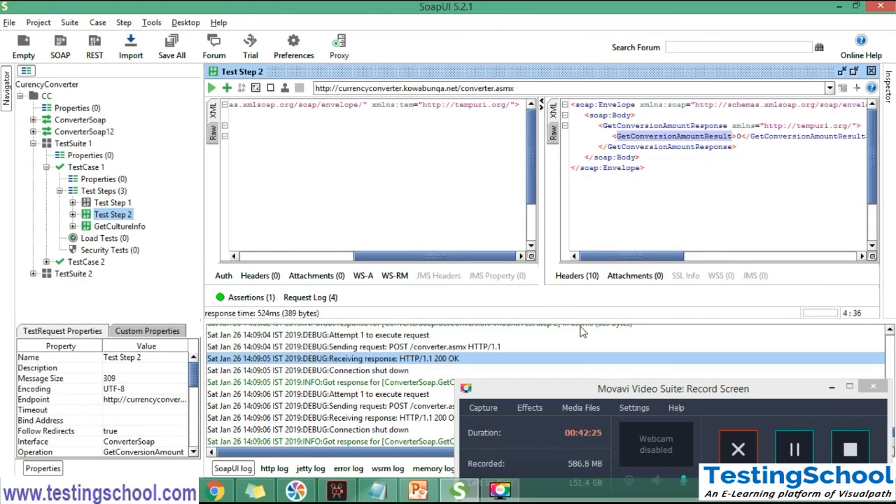